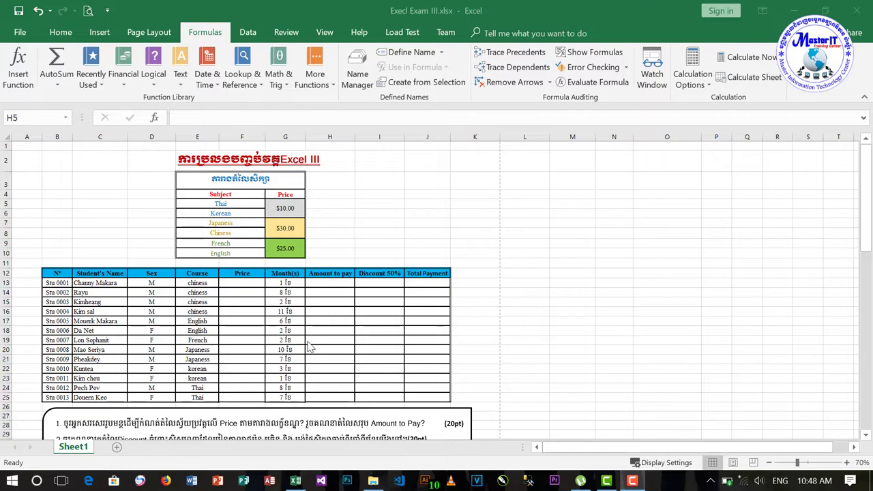
Review the fee table's subjects from Thai to English and their prices, including $25.00
left_click(202, 176)
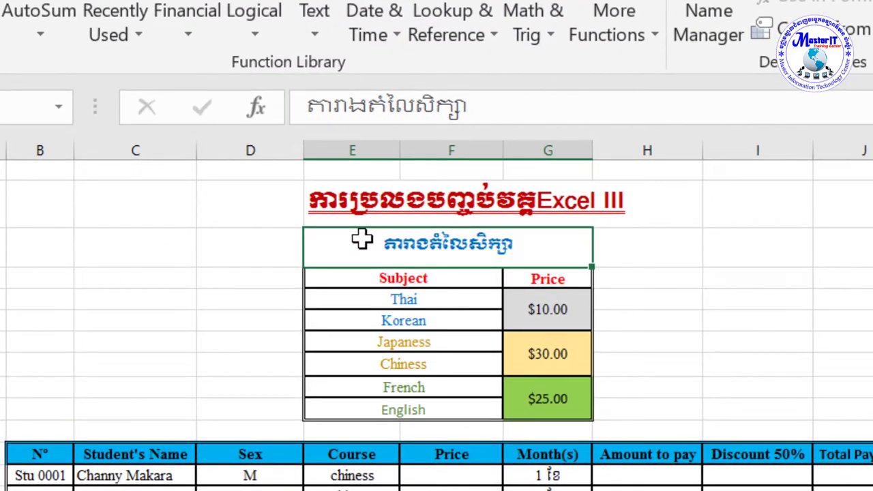
left_click(386, 276)
left_click(409, 302)
left_click(414, 321)
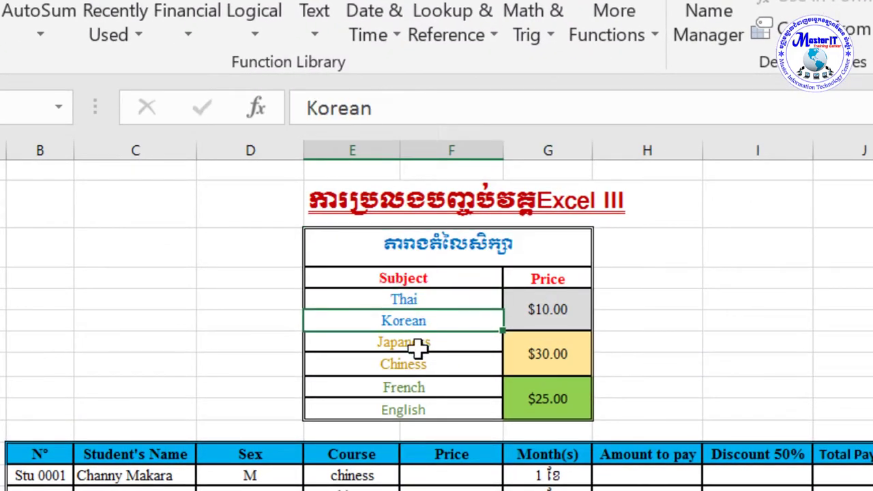
left_click(417, 344)
left_click(420, 362)
left_click(434, 389)
left_click(443, 409)
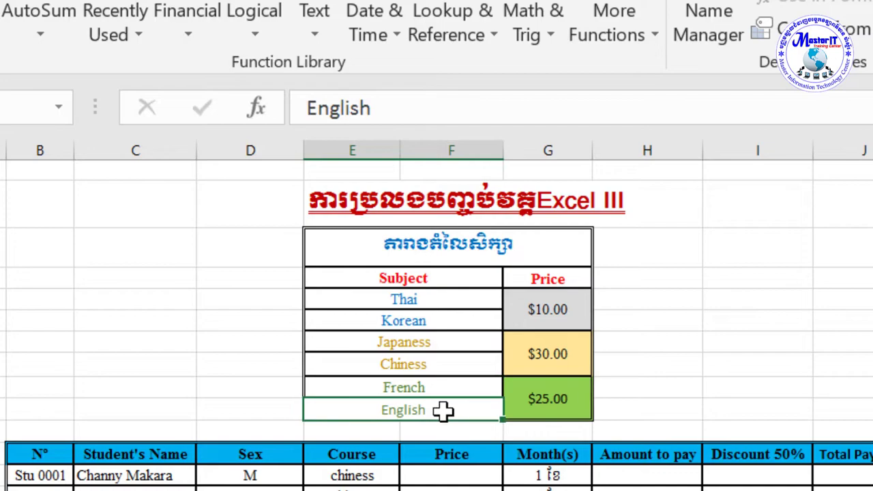
left_click(549, 300)
left_click(544, 352)
left_click(549, 395)
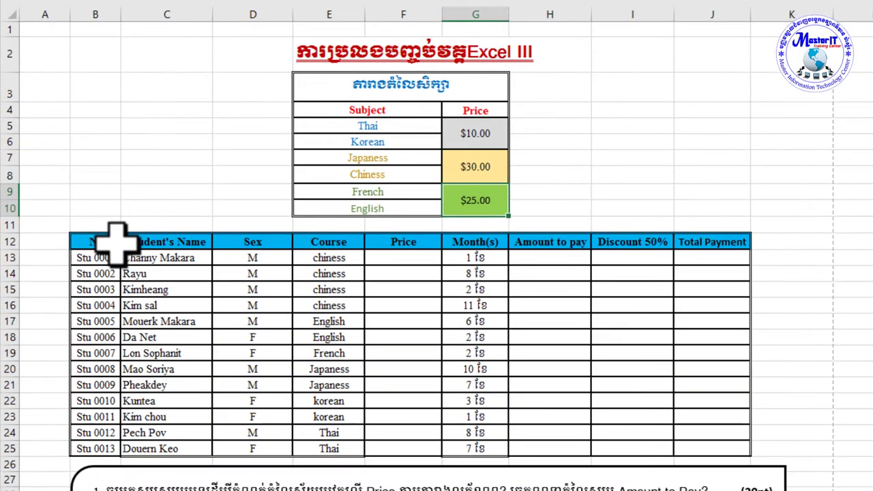
Inspect the student table, the exam questions, and the empty Price and Amount to pay columns
left_click_drag(114, 246, 720, 444)
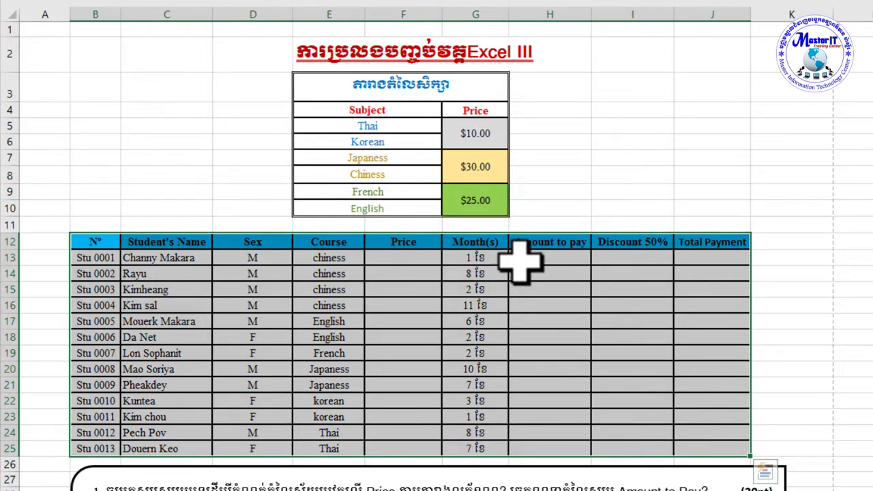
left_click(416, 259)
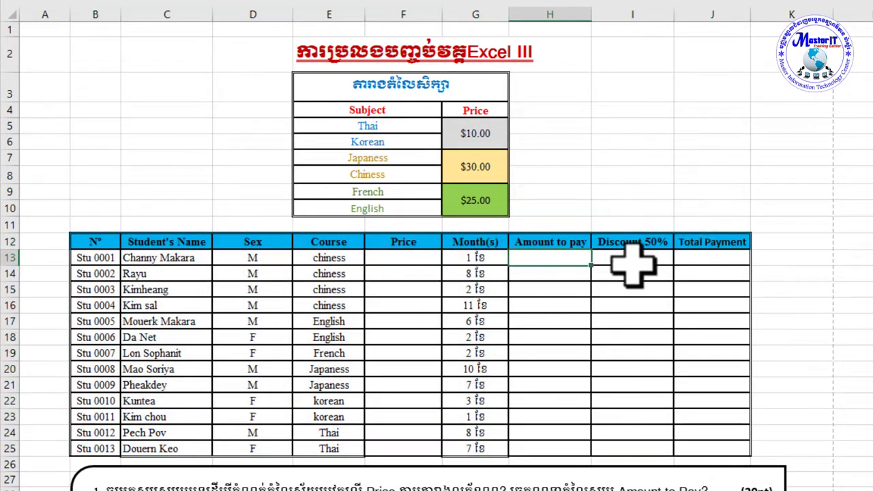
left_click(709, 269)
scroll(681, 318, "down", 1)
scroll(681, 318, "down", 3)
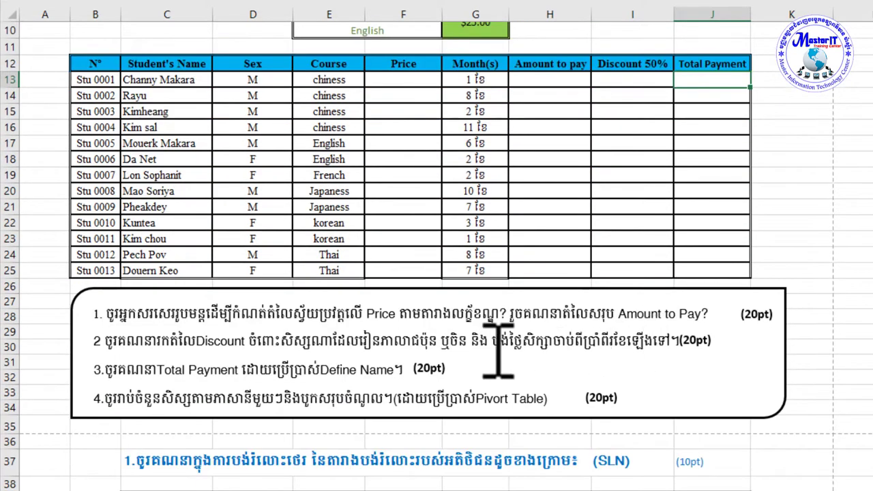
left_click(150, 314)
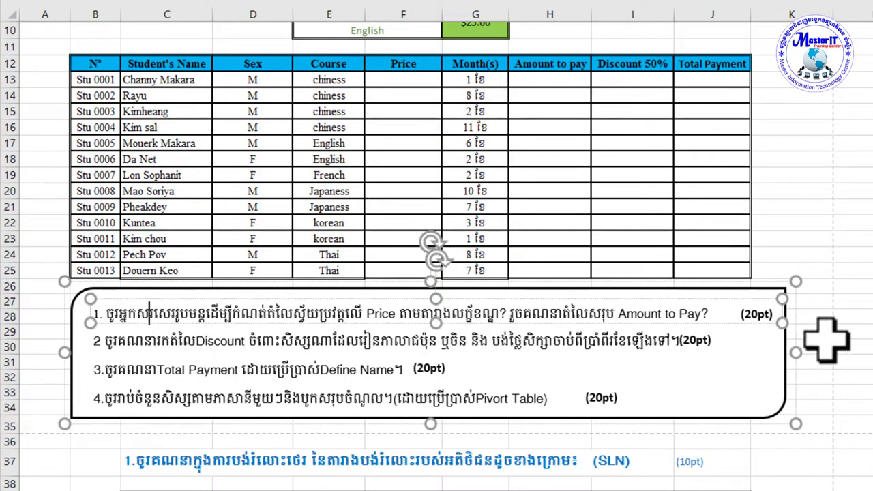
left_click(810, 302)
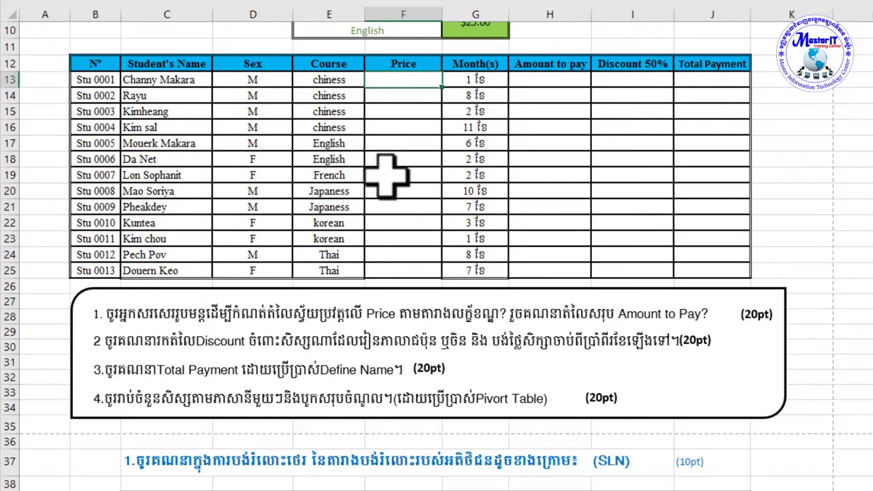
left_click_drag(403, 80, 393, 259)
left_click_drag(539, 79, 546, 271)
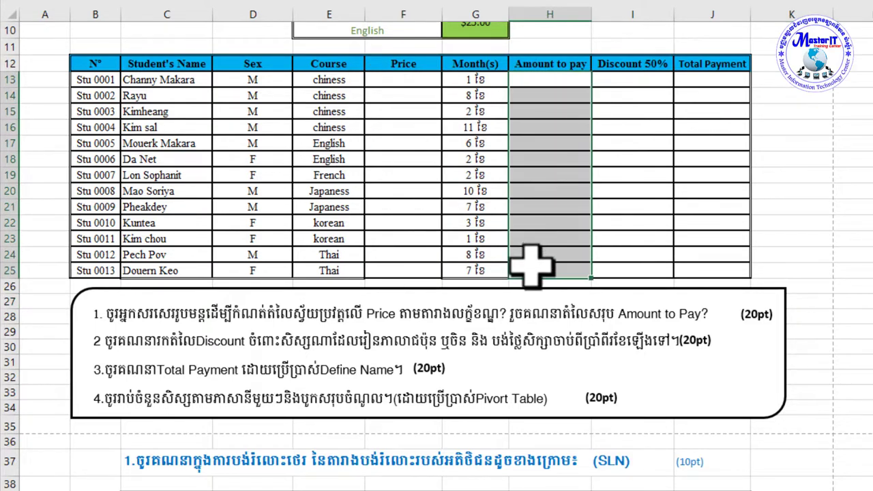
left_click(420, 64)
scroll(509, 276, "up", 1)
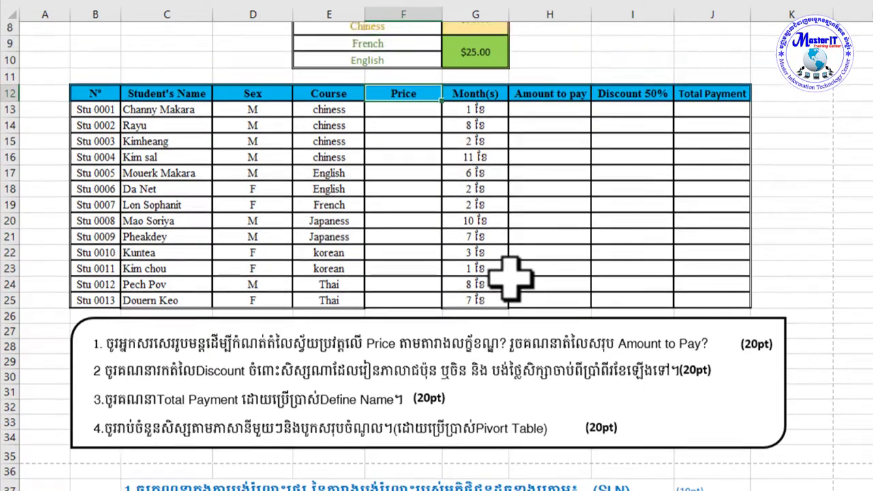
scroll(470, 266, "up", 2)
Locate Price cell F13 and check the first student's course in E13
left_click(432, 260)
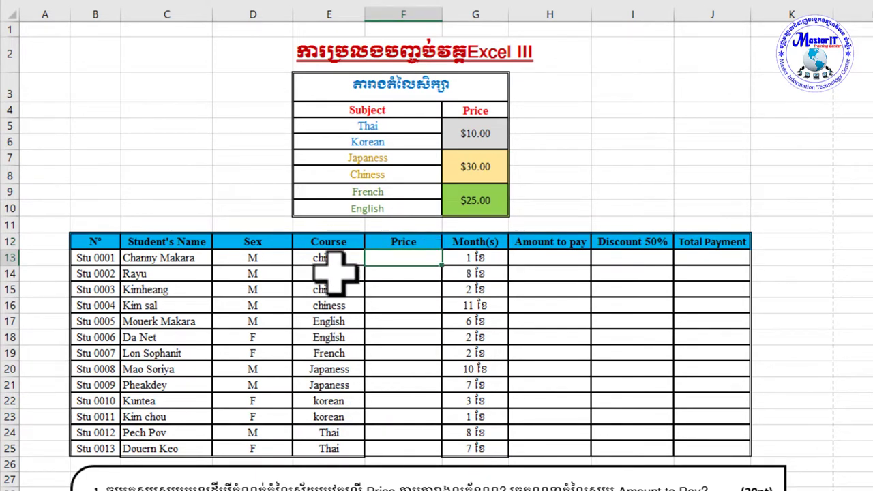
left_click(336, 261)
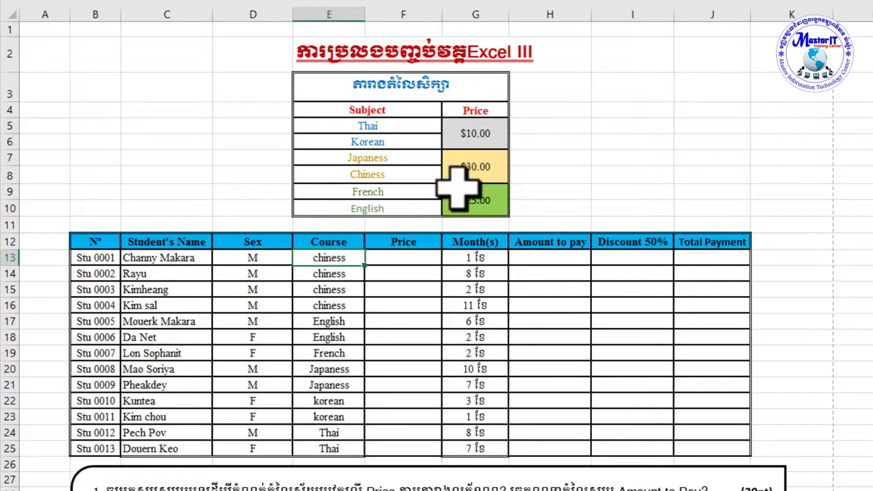
left_click(418, 261)
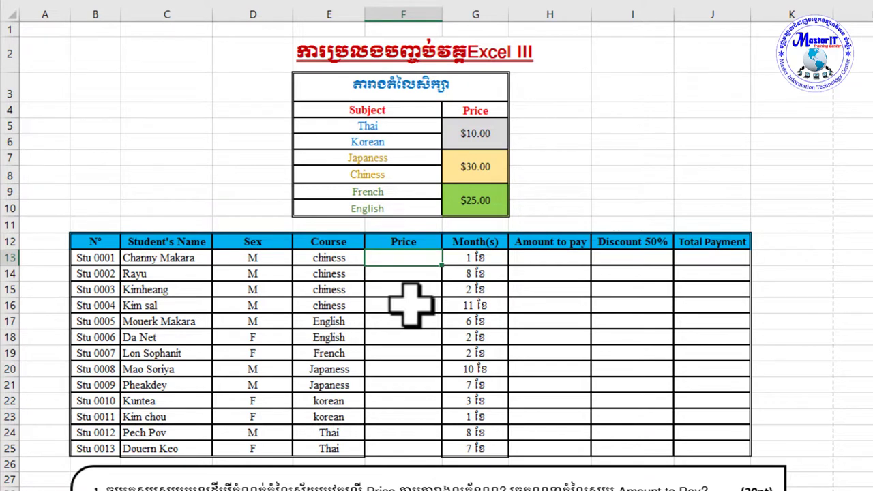
left_click(409, 274)
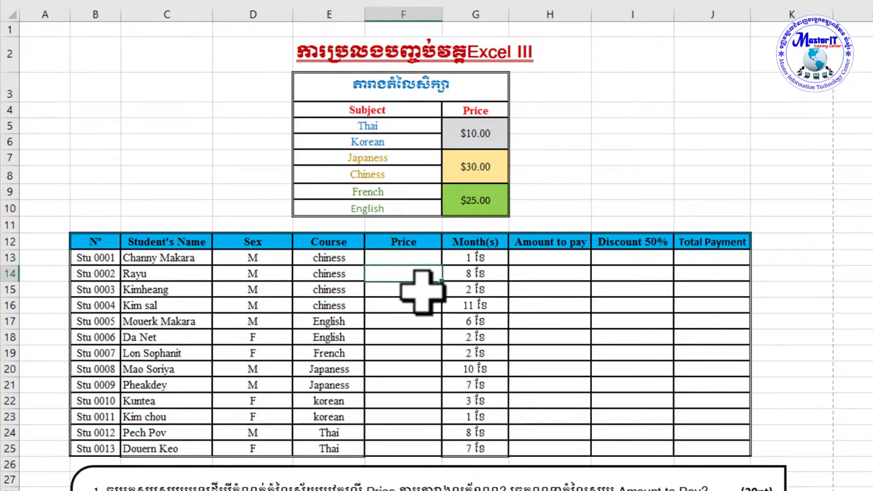
left_click(418, 290)
left_click(418, 258)
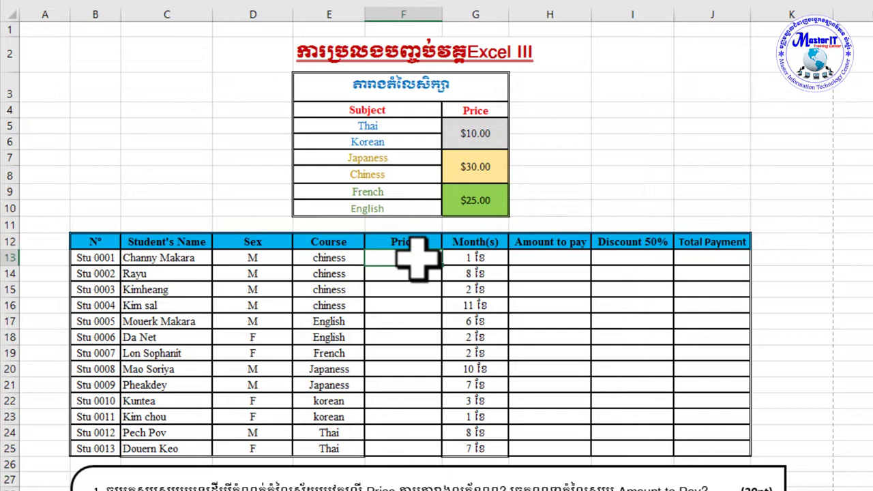
Compare E13's course chiness with Thai and Korean, which share the $10.00 price
left_click(369, 123)
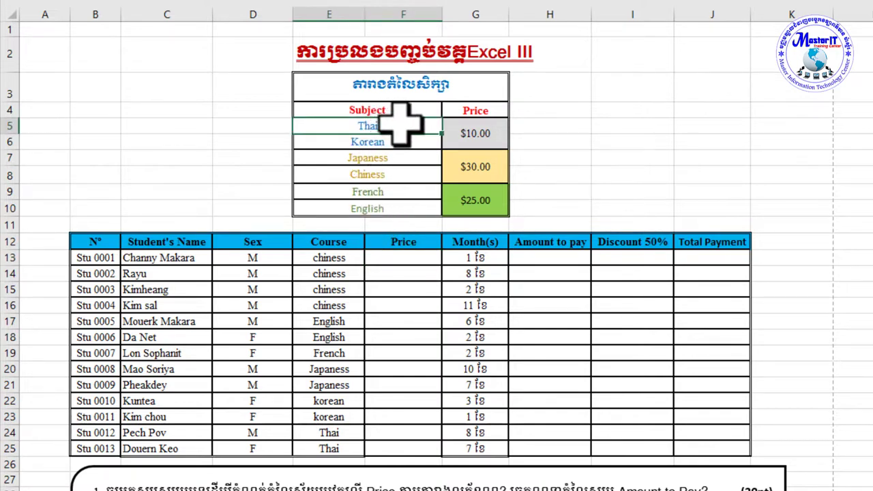
left_click_drag(379, 123, 403, 140)
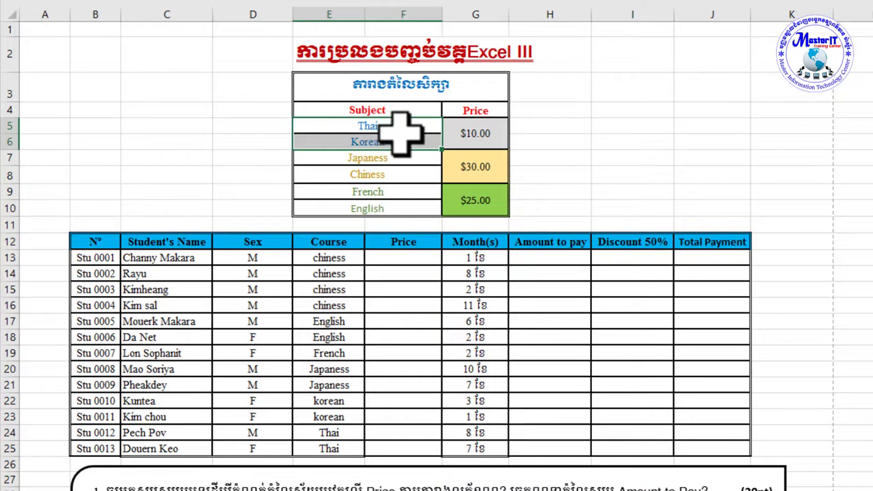
left_click(470, 142)
left_click_drag(423, 140, 415, 129)
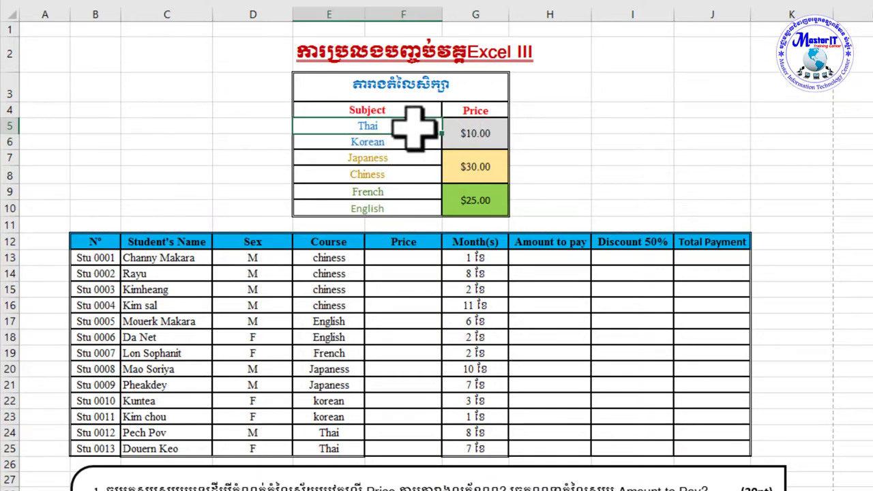
left_click(408, 138)
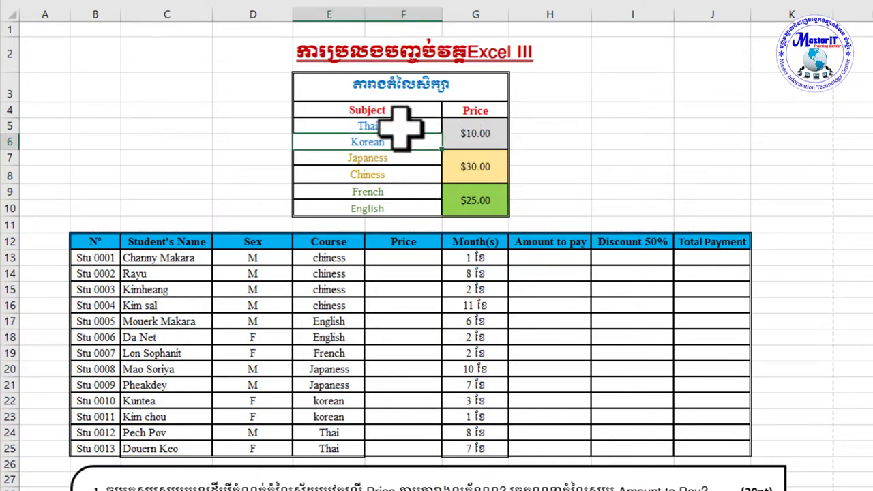
left_click(468, 133)
left_click(418, 140)
left_click(413, 124)
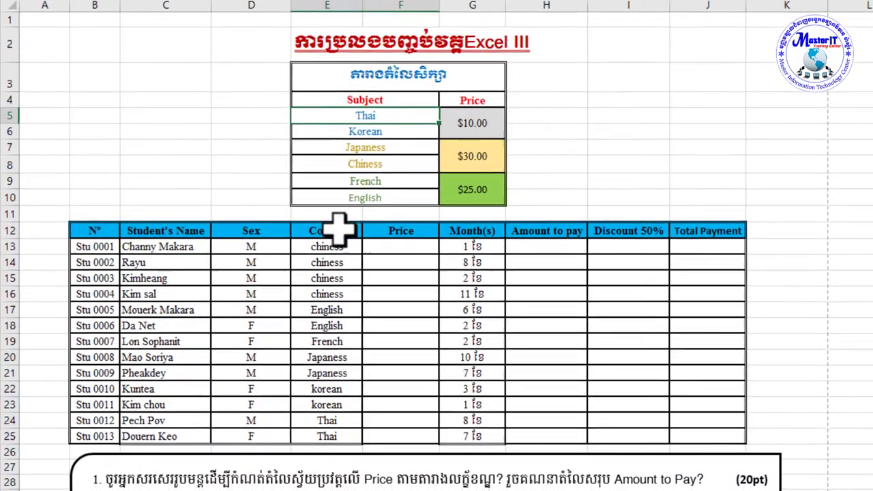
left_click(341, 258)
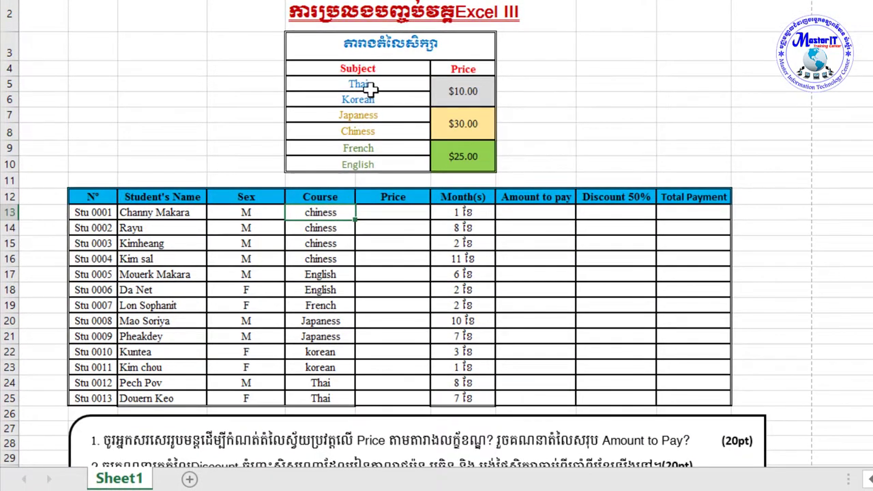
left_click(368, 87)
left_click(363, 104)
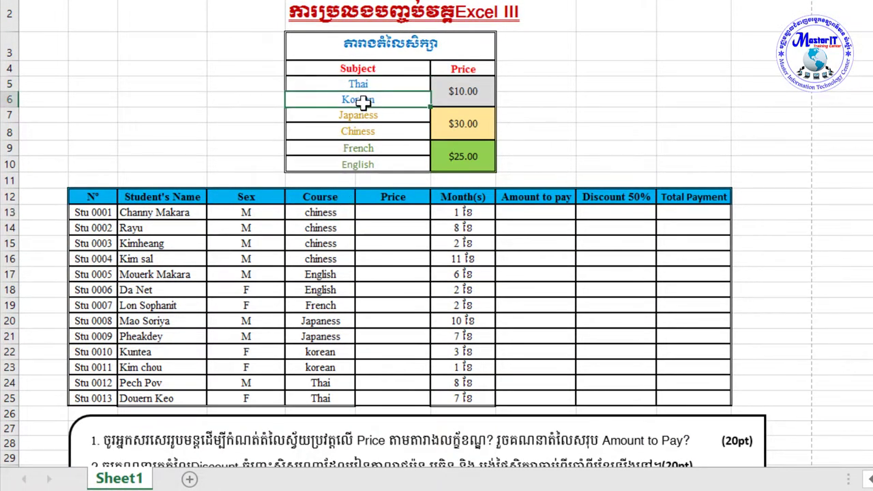
left_click(493, 96)
In F13 start =IF(OR(E13=$E$5, testing the course against Thai with an absolute reference
left_click(412, 214)
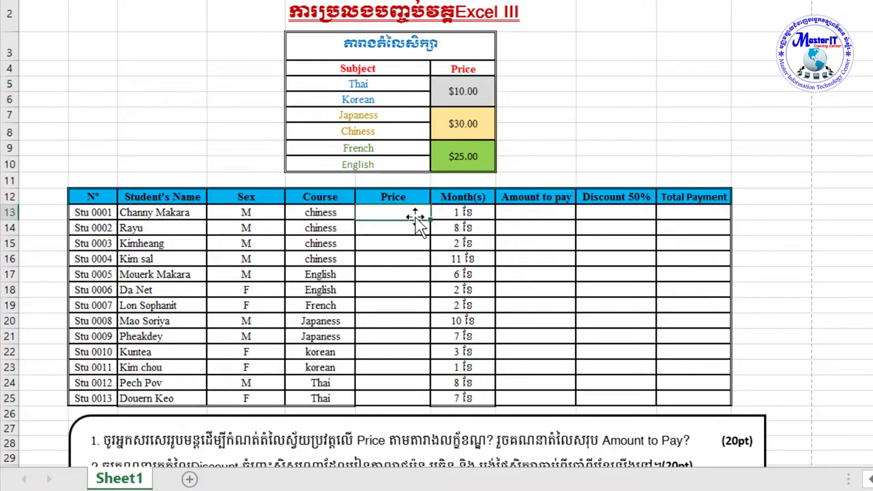
type("=")
type("IF(OR(")
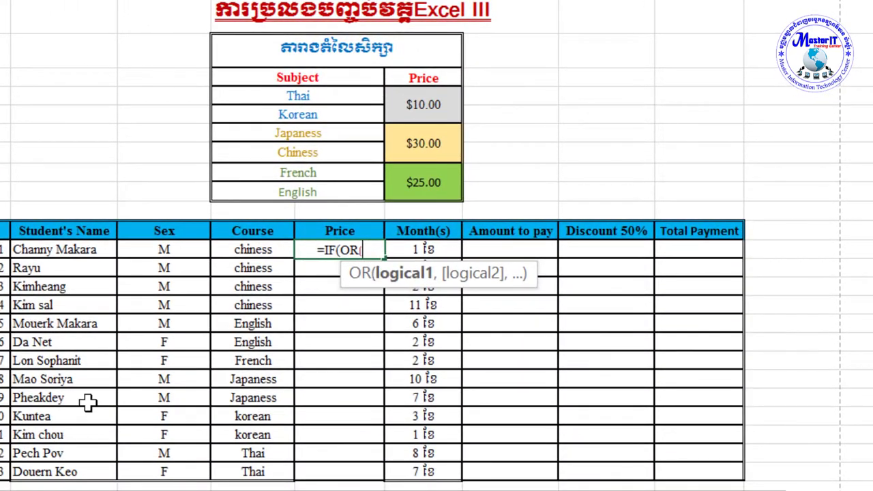
left_click(247, 249)
type("=")
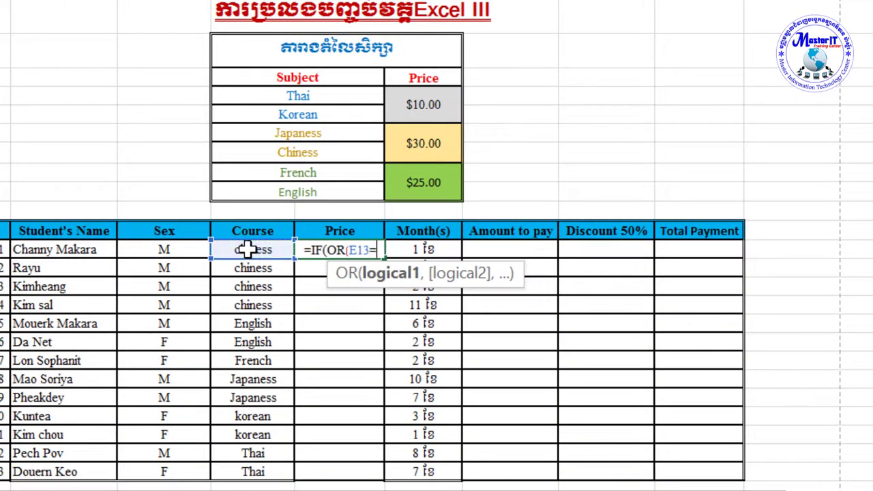
left_click(317, 96)
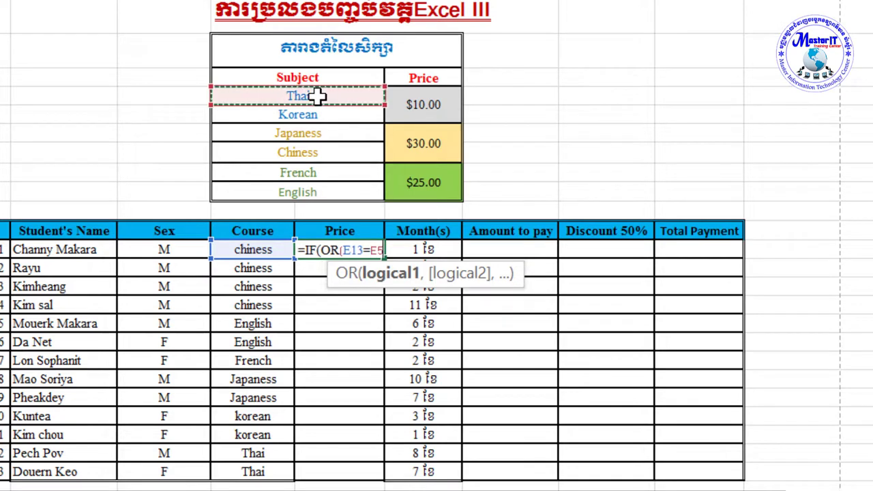
key("F4")
type("$E$5,")
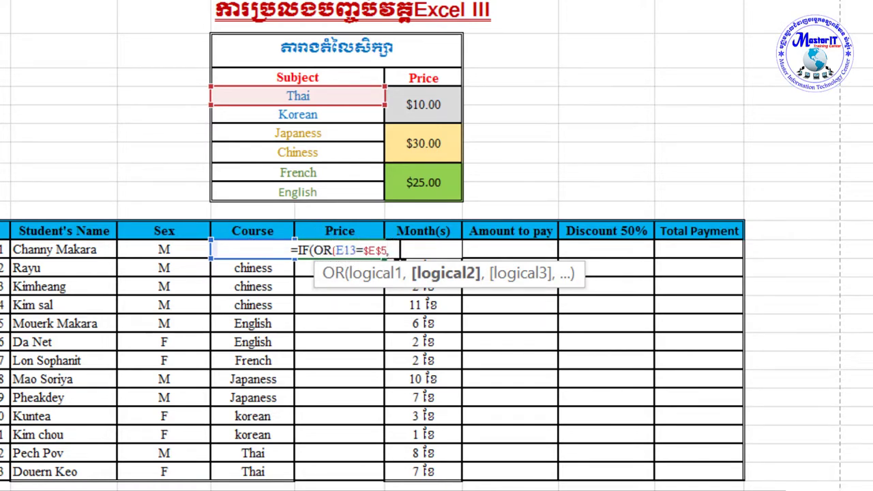
Add the Korean test E13=$E$6, return $G$5 when true, and begin a nested IF(OR(E13=
type("e1")
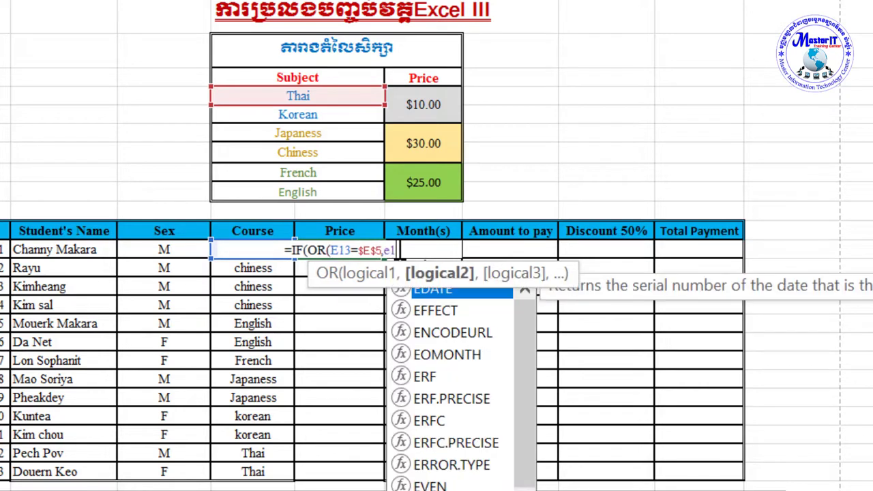
type("3=")
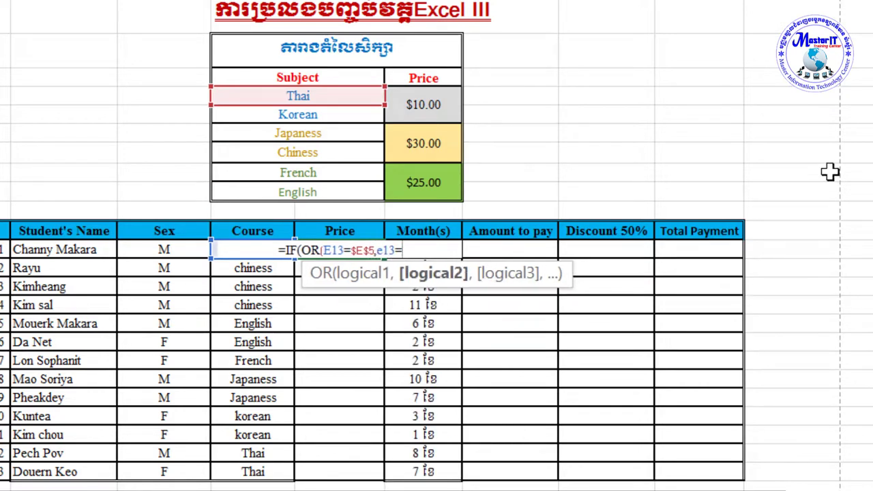
left_click(287, 113)
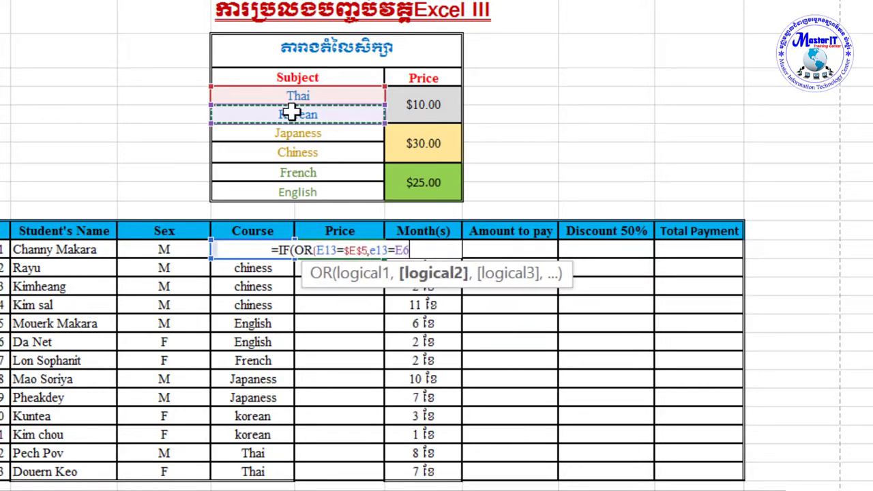
key("F4")
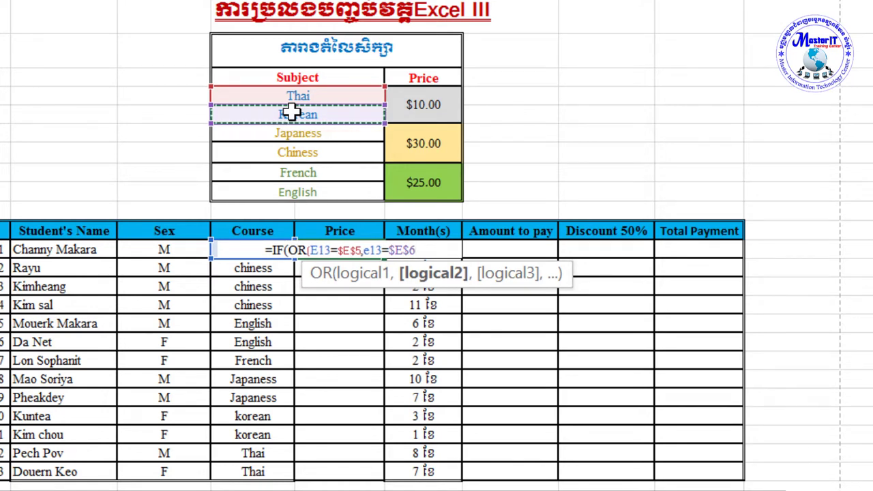
type("),")
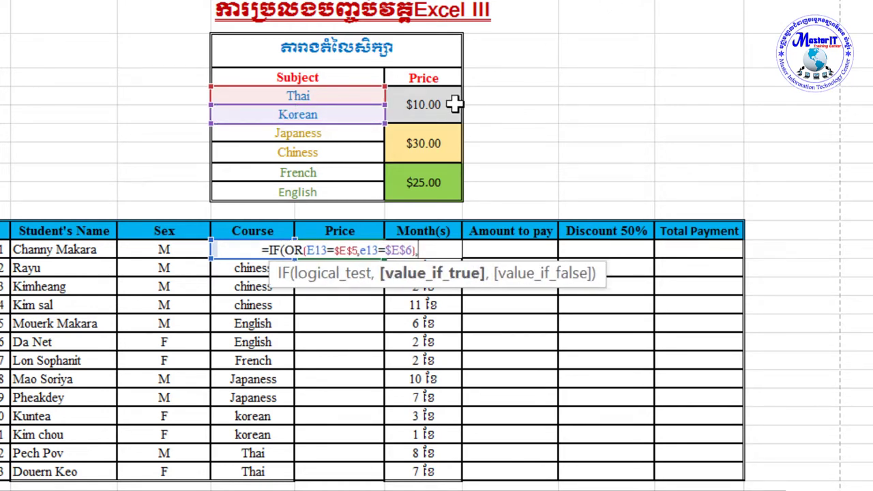
left_click(428, 110)
key("F4")
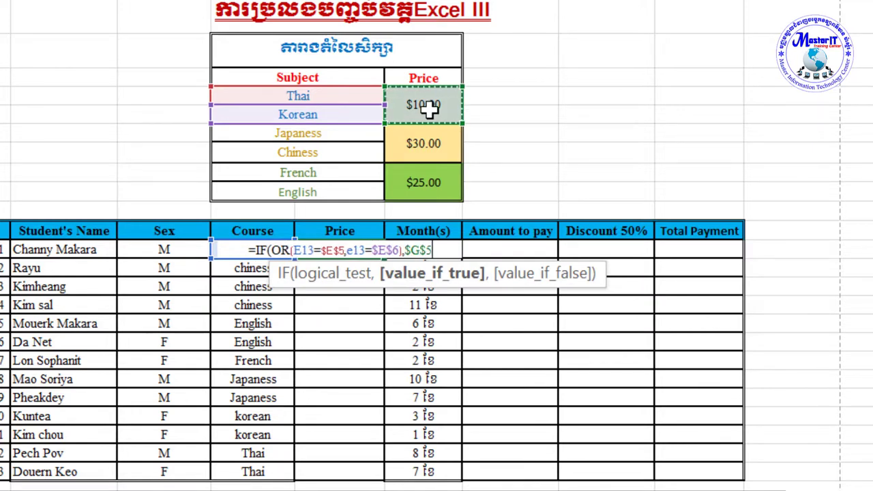
type(",")
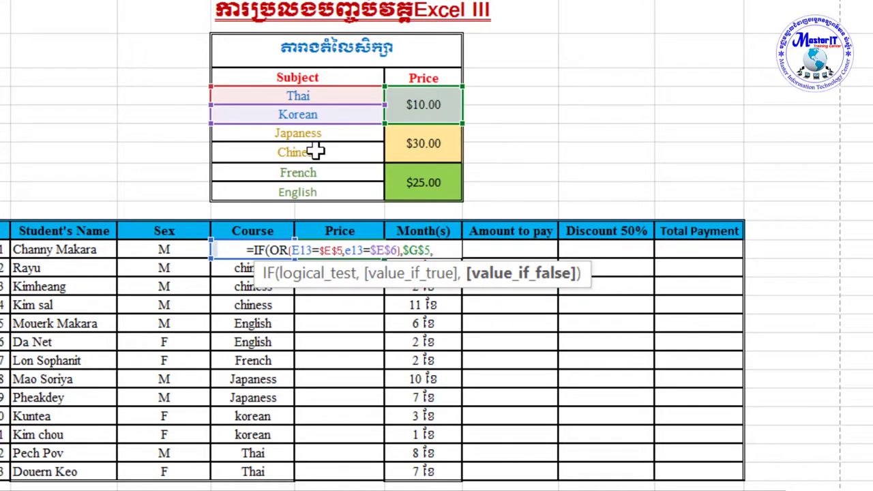
type("IF(OR(")
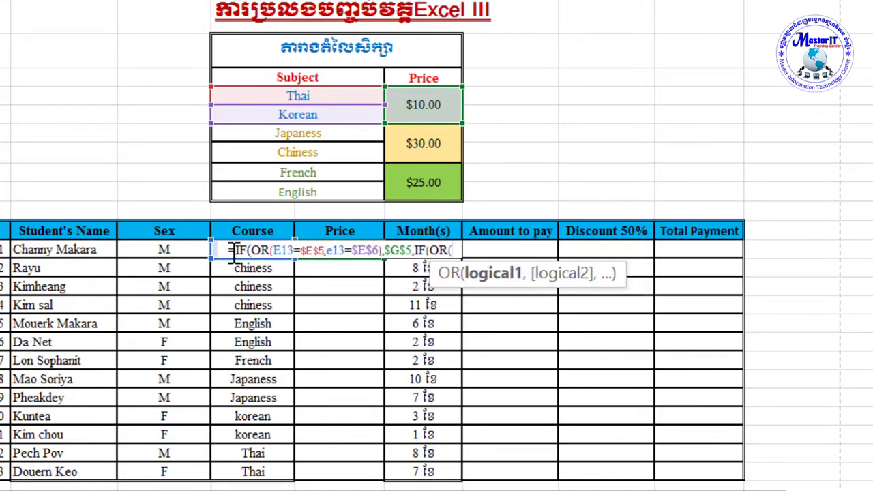
type("e")
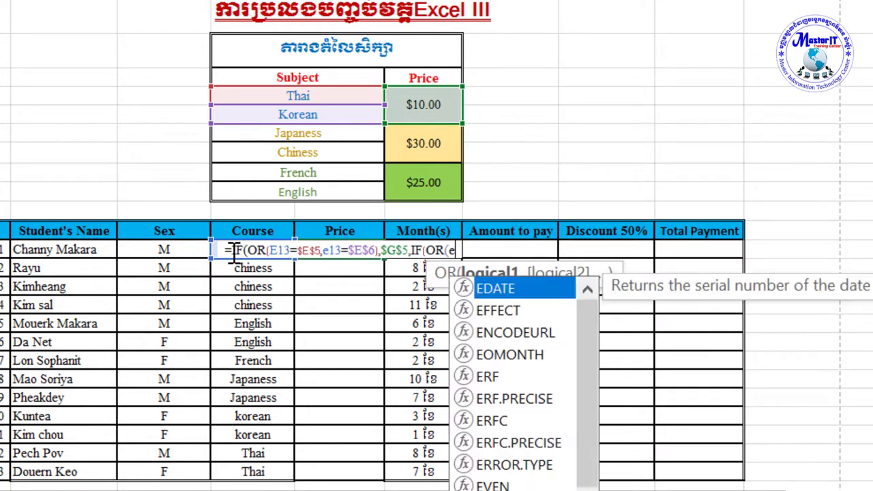
type("13=")
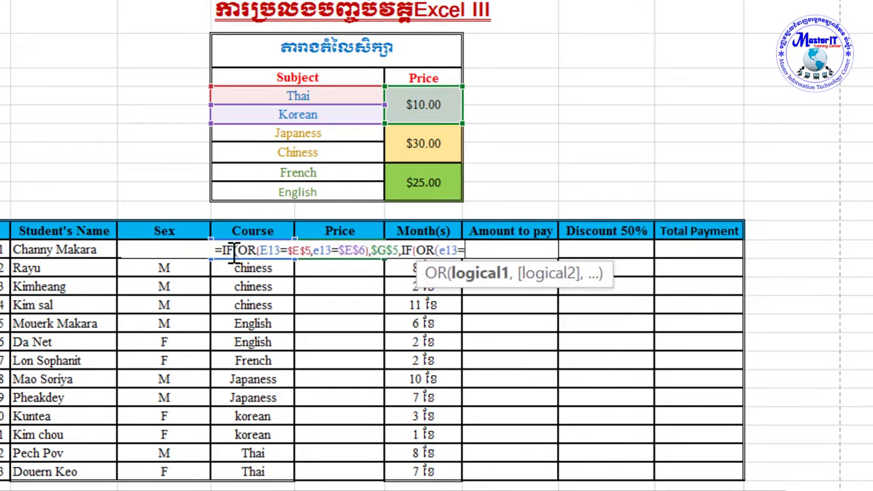
Test E13 against Japanese $E$7 and Chinese $E$8, returning the $30.00 price $G$7
left_click(293, 137)
key("F4")
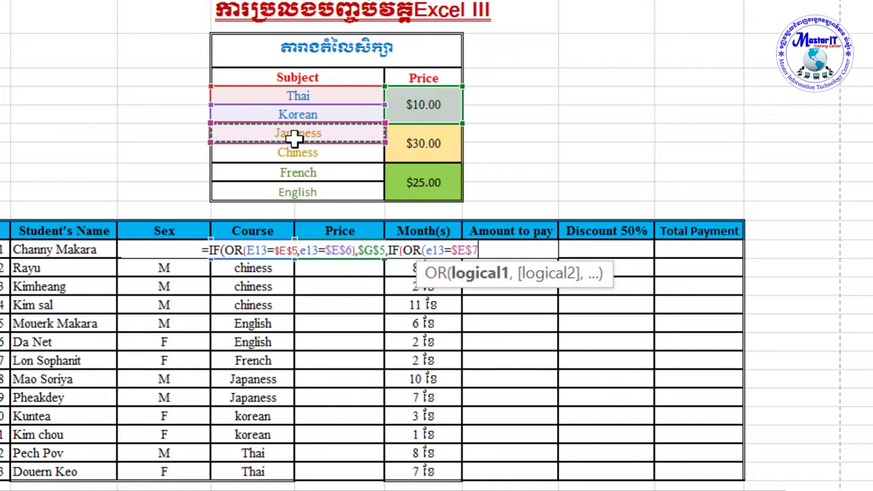
type(",")
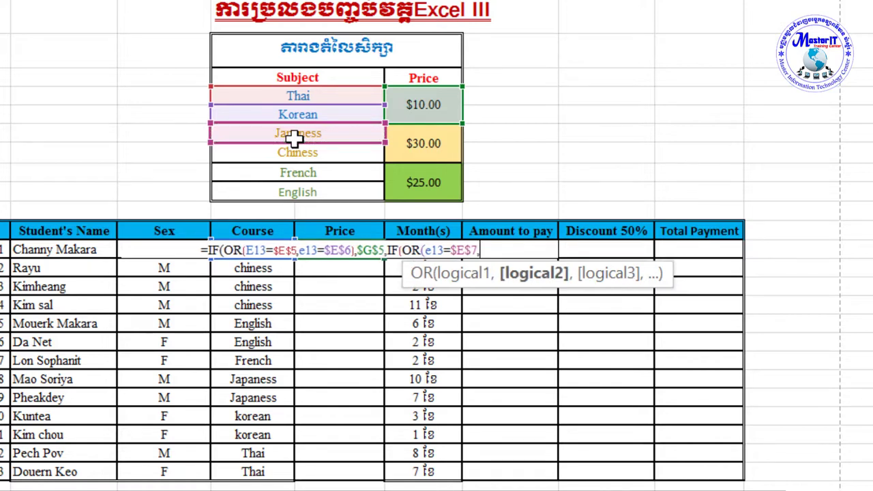
type("e13")
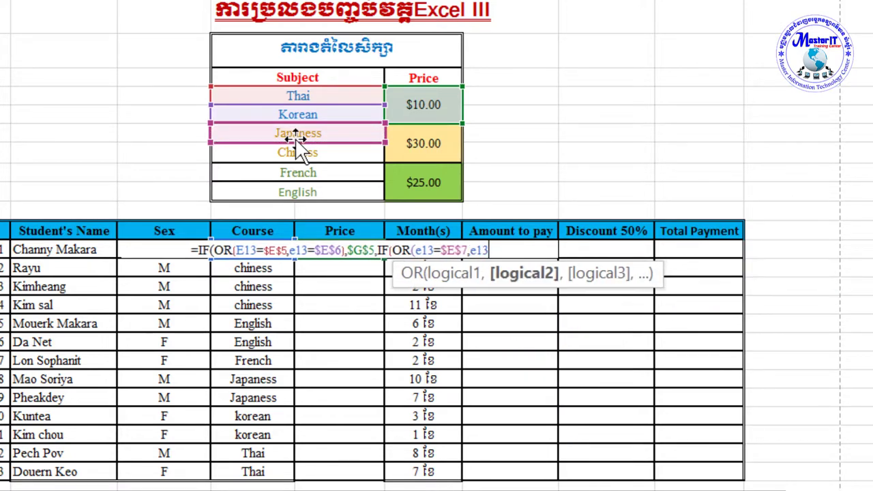
type("=")
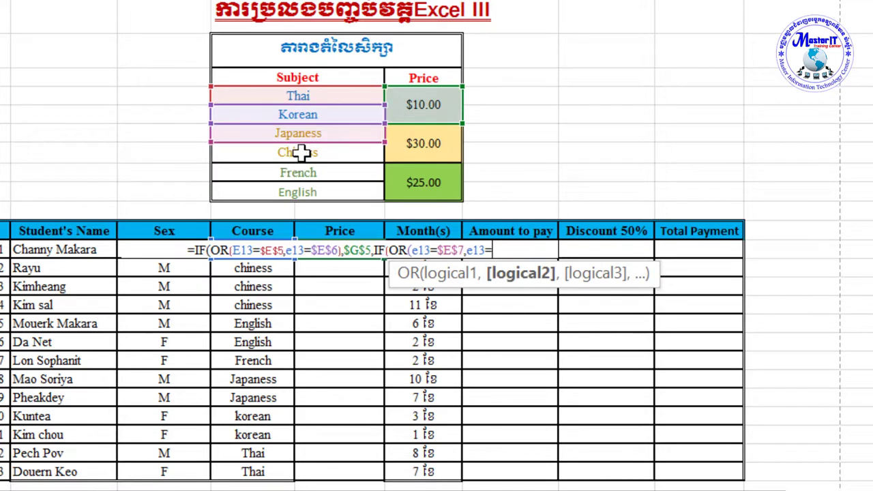
left_click(301, 153)
key("F4")
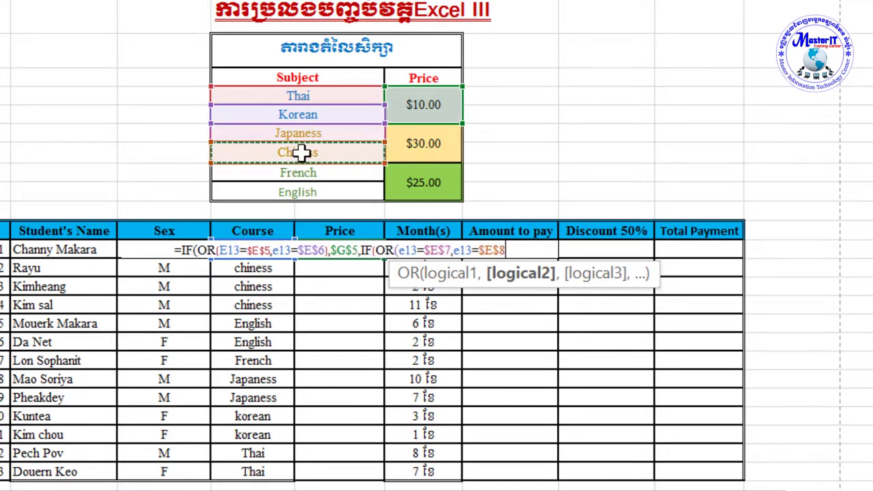
type("),")
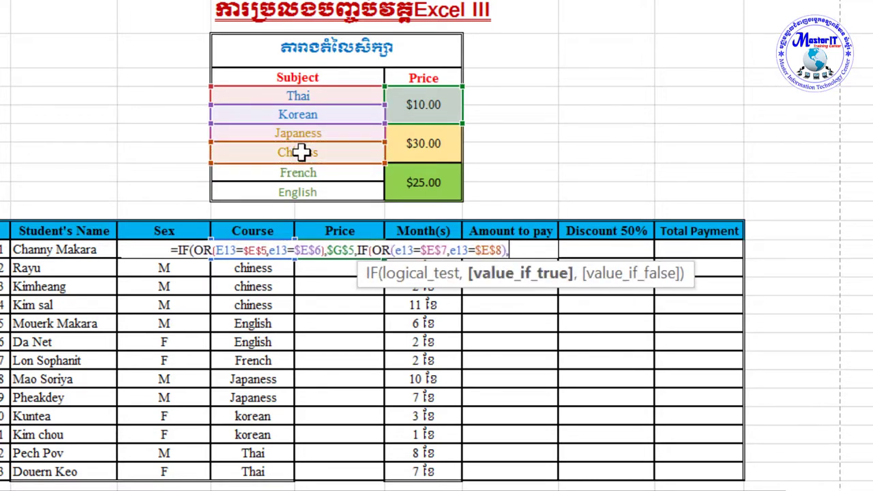
left_click(448, 143)
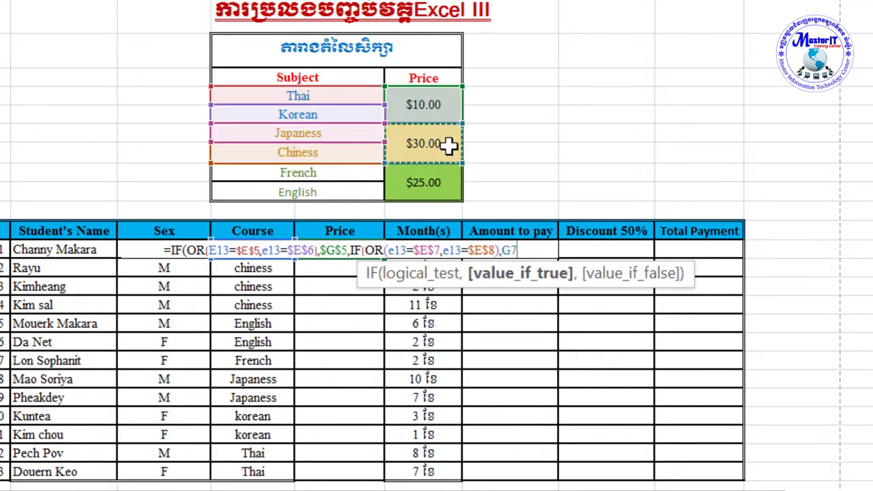
key("F4")
Add a final IF testing French $E$9 and English $E$10, returning $G$9, and close all parentheses
type("$G$7,")
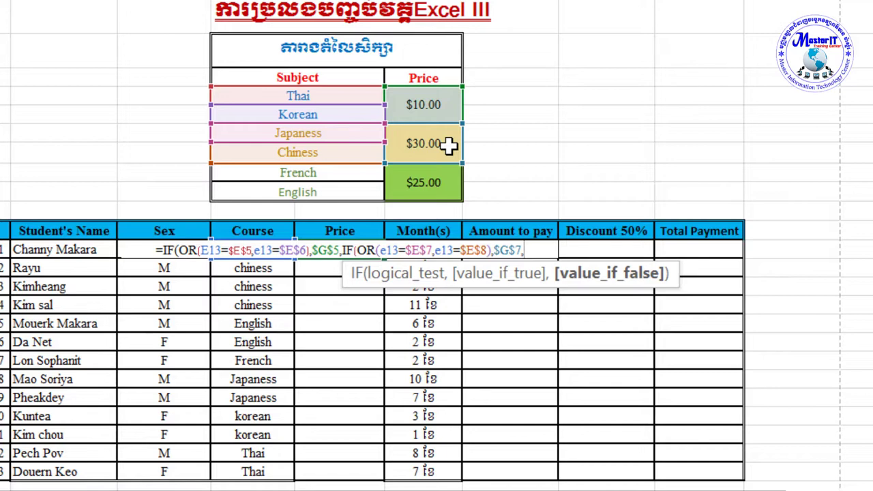
type("IF(")
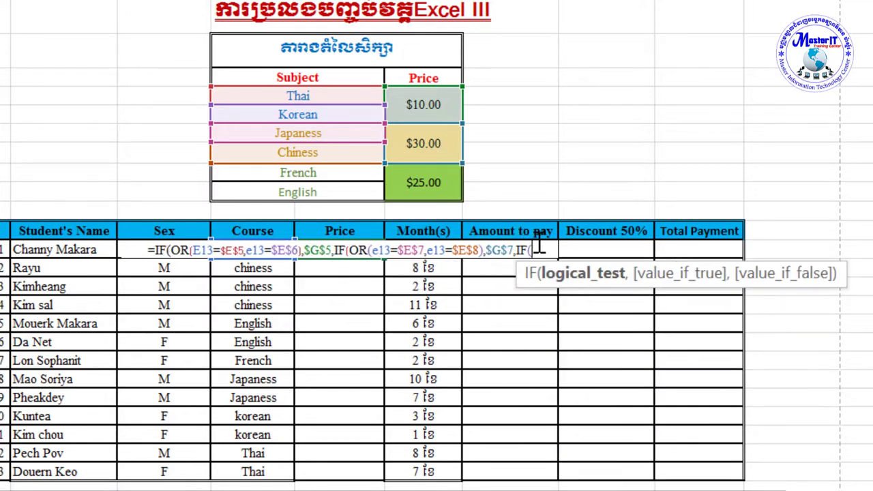
type("OR")
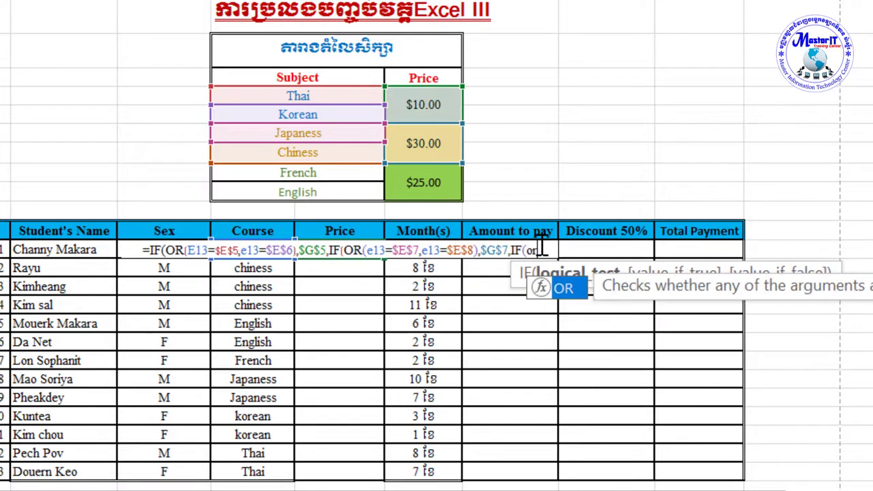
type("(")
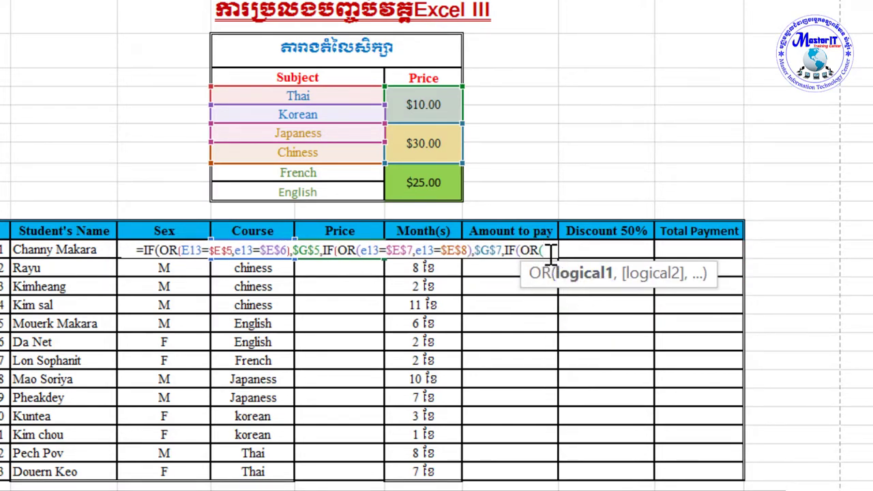
type("e1")
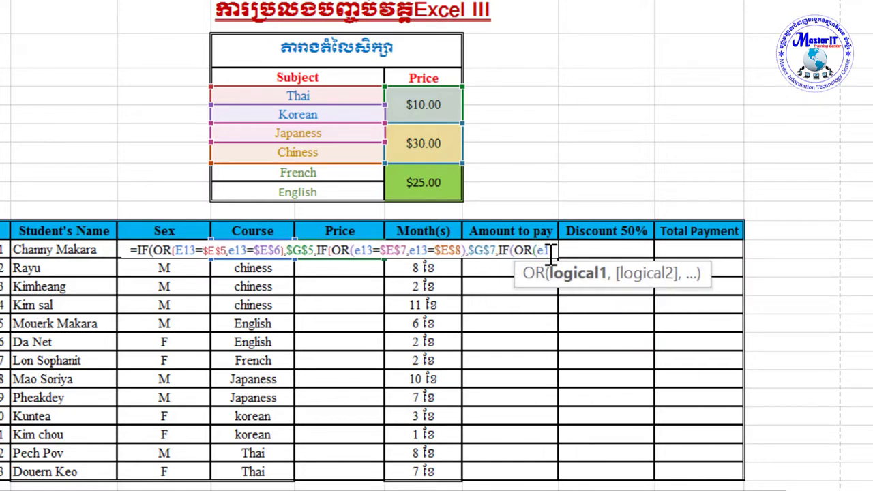
type("3")
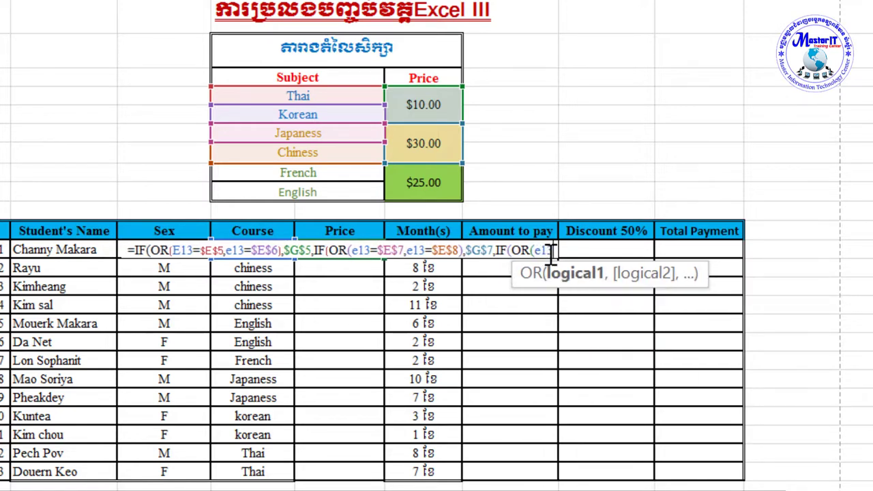
type("=")
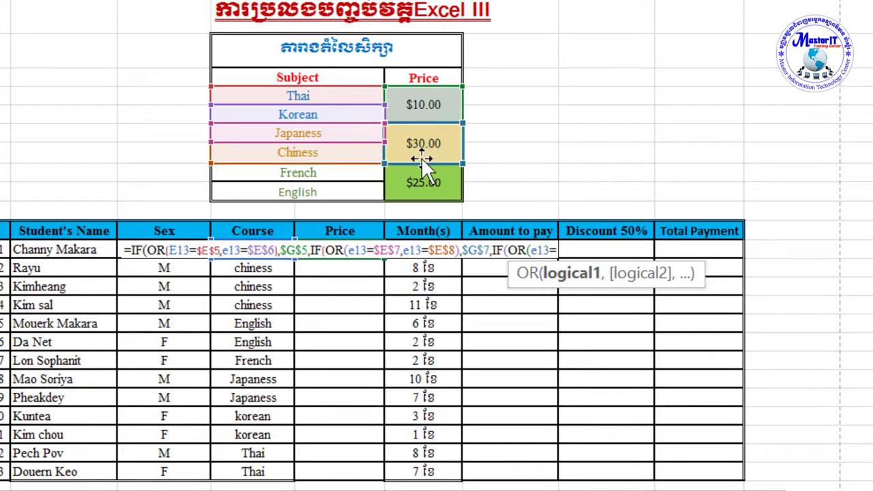
left_click(314, 172)
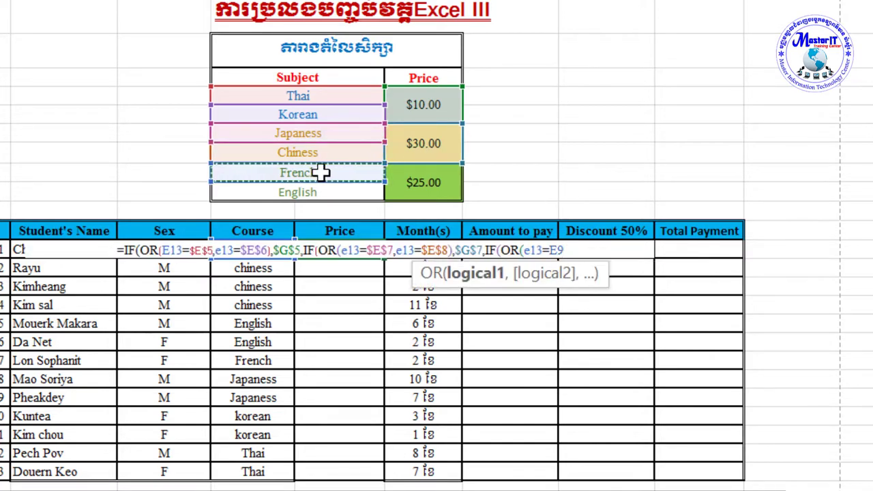
key("F4")
type("$E$9,")
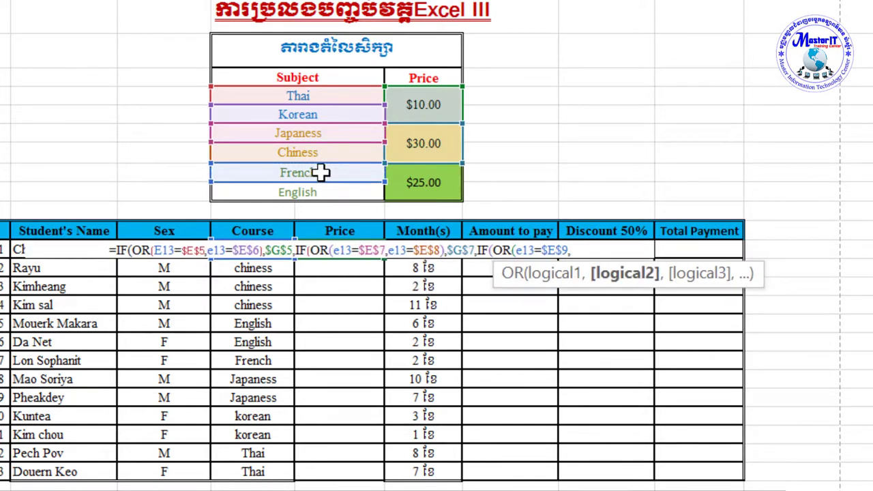
type("e13")
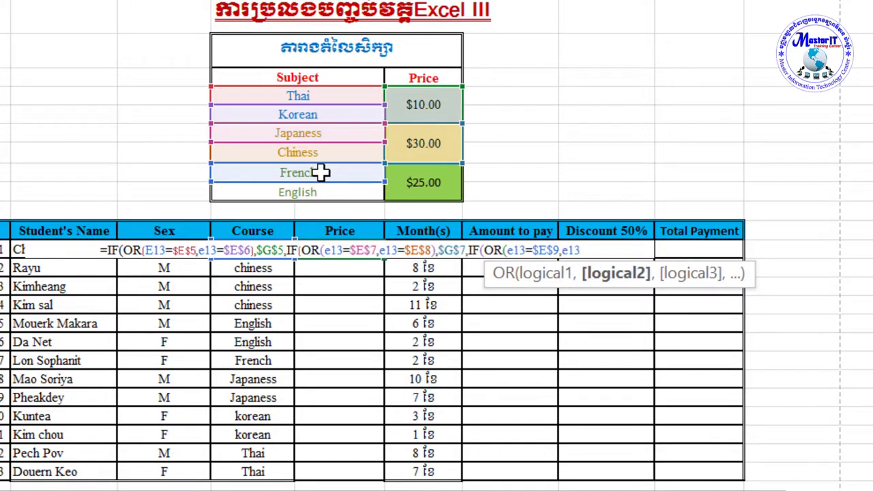
type("=")
left_click(332, 194)
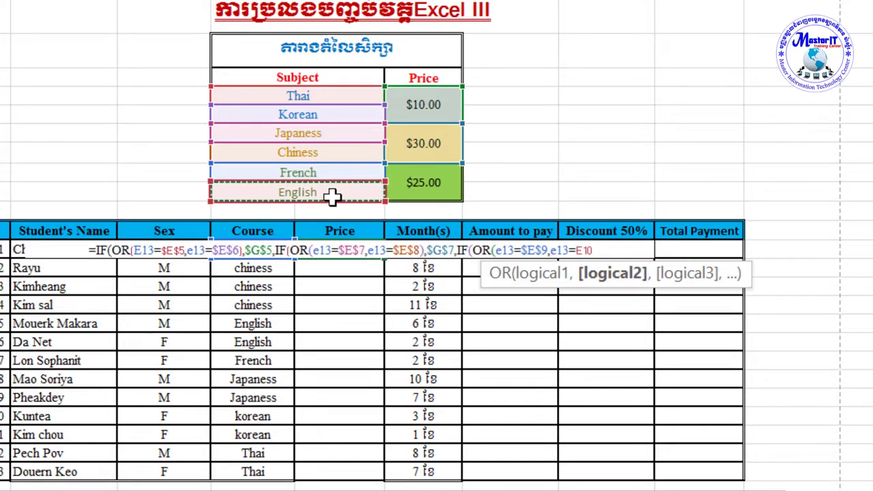
key("F4")
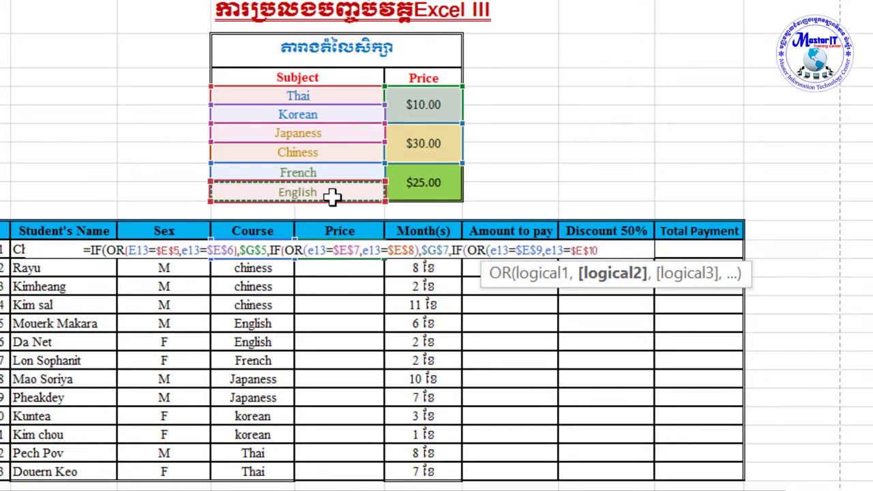
type("),")
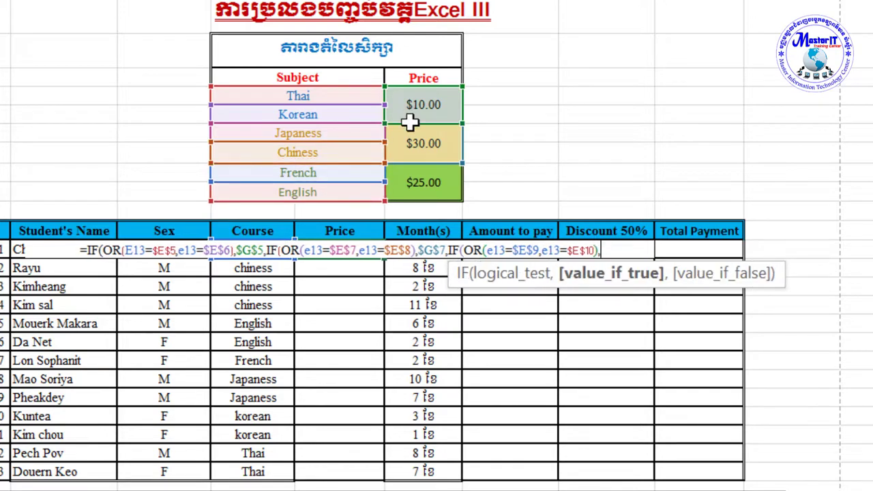
left_click(427, 175)
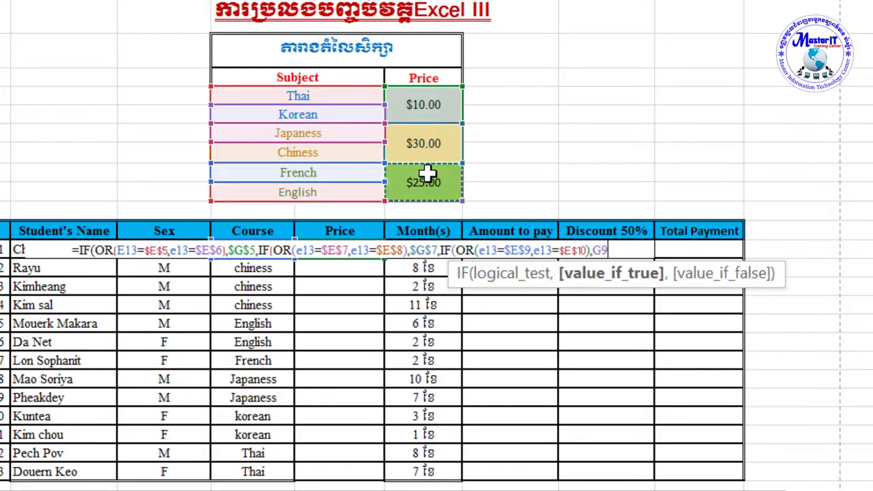
key("F4")
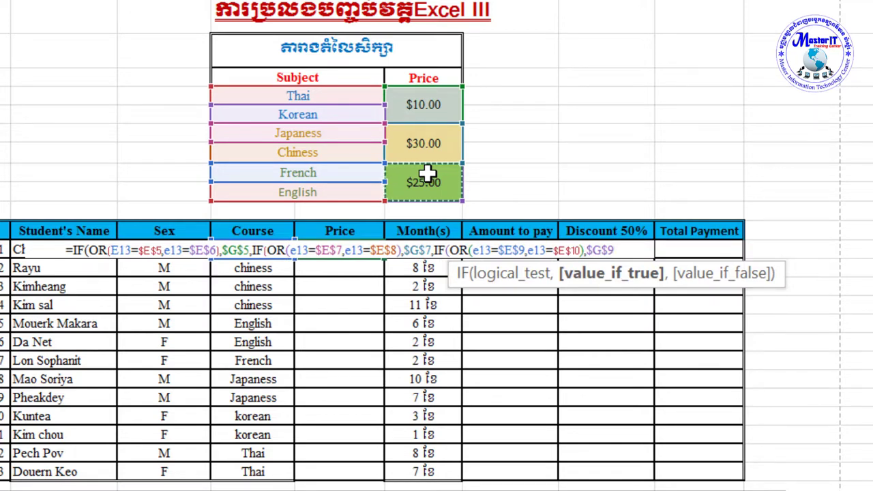
type("))")
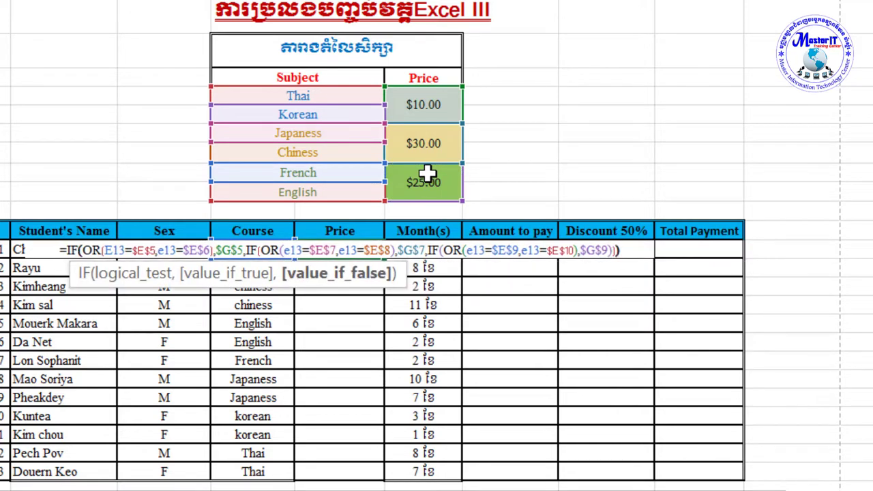
Confirm the Price formula in F13 and fill it down to F25
key("Return")
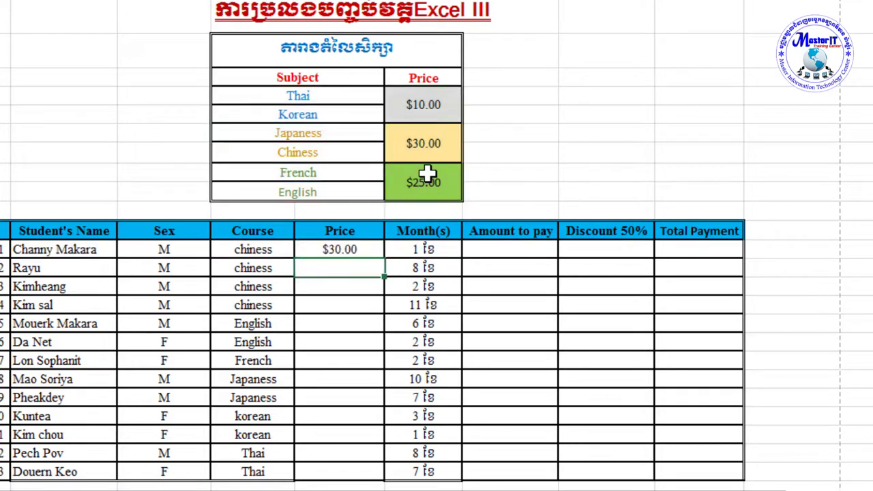
left_click(341, 250)
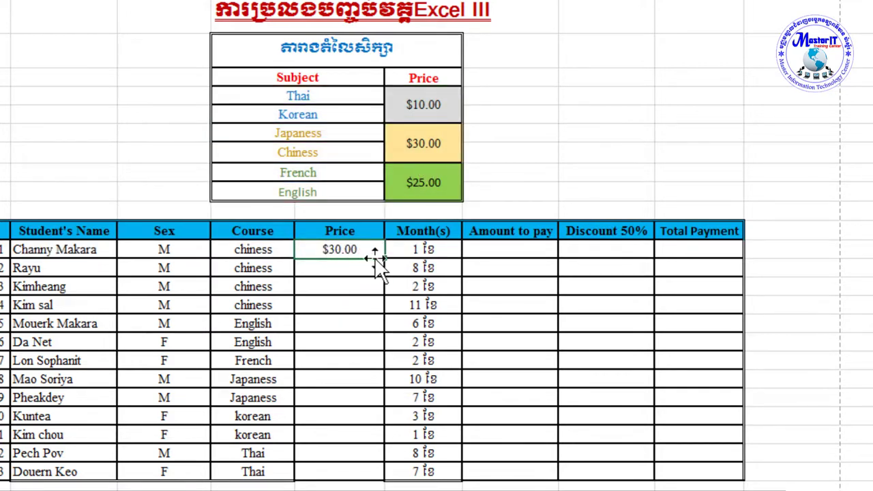
left_click_drag(384, 258, 348, 476)
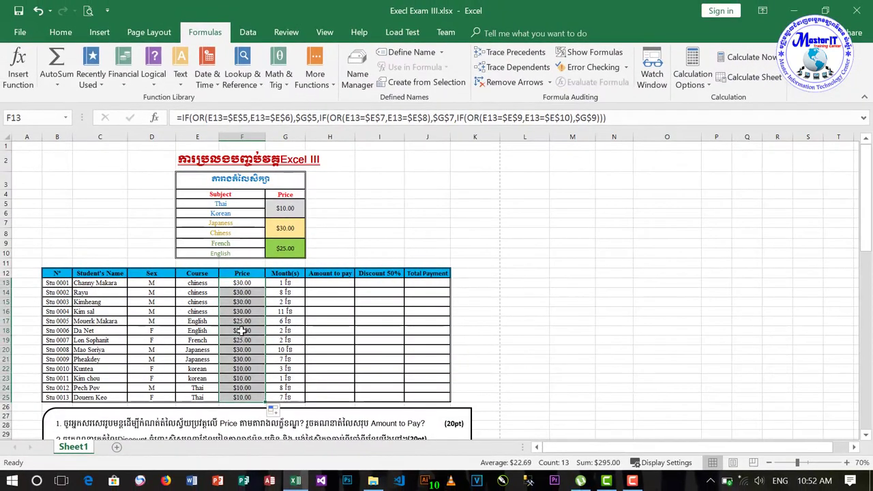
Check the courses and Price results in rows 16–19, including the French student's price
left_click_drag(243, 292, 242, 302)
left_click(198, 311)
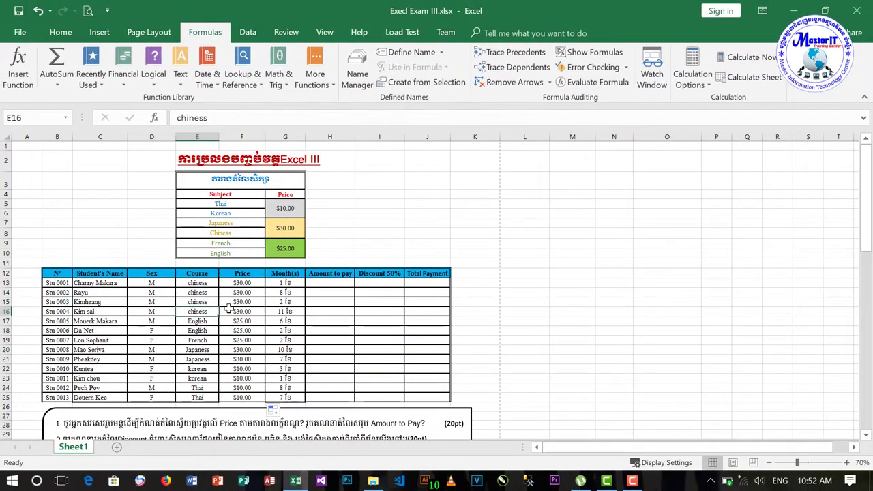
left_click(224, 313)
left_click(203, 322)
left_click(243, 325)
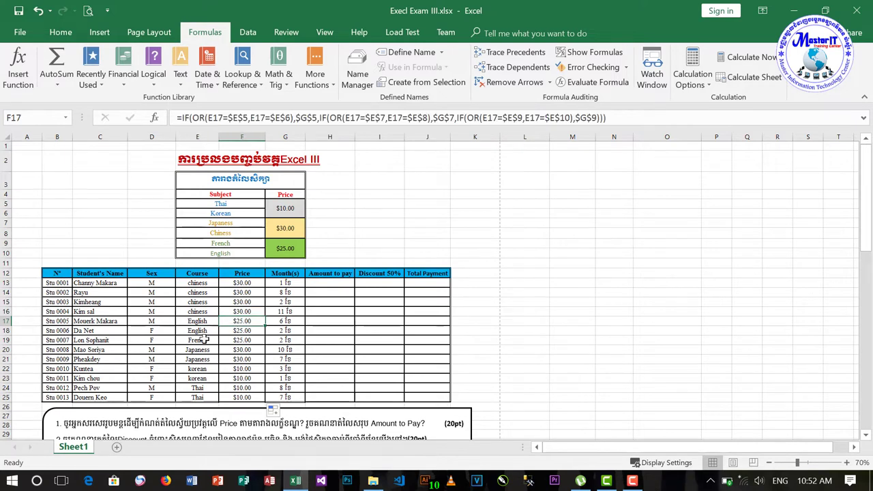
left_click(204, 332)
left_click(232, 334)
left_click(211, 340)
left_click(244, 340)
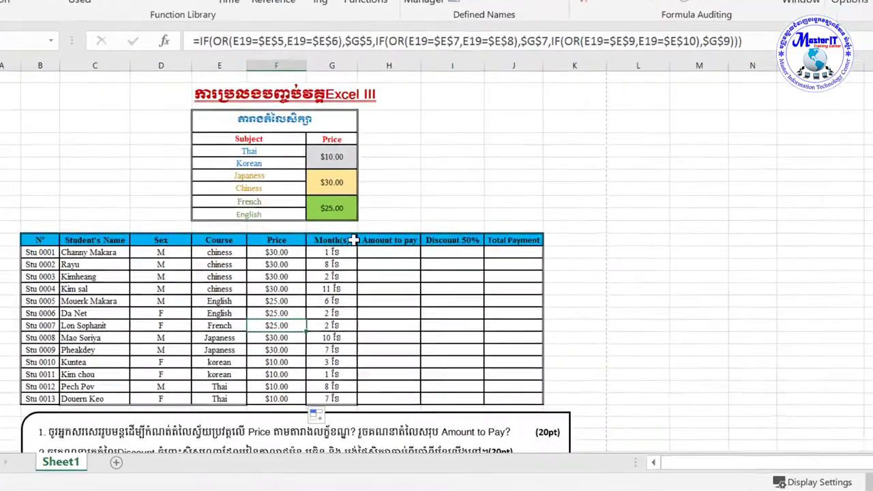
left_click(330, 283)
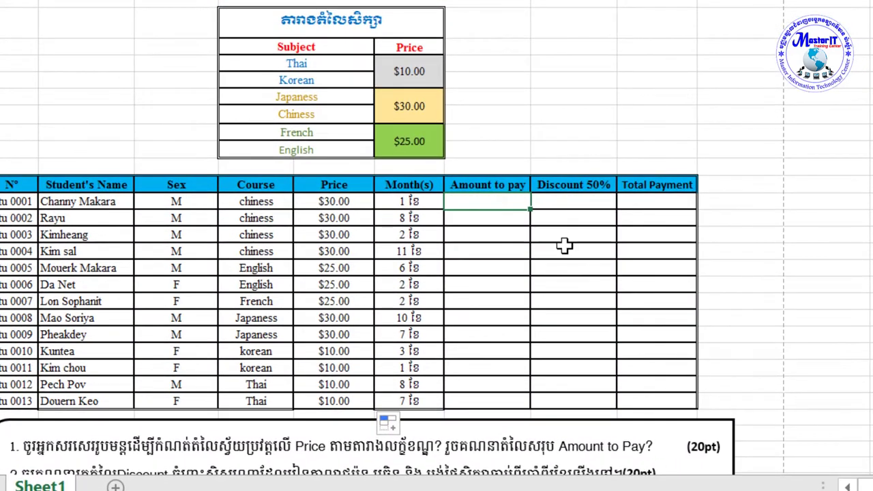
Review the Amount to pay range and the first student's course, Price and months
scroll(580, 246, "down", 2)
left_click_drag(484, 117, 492, 183)
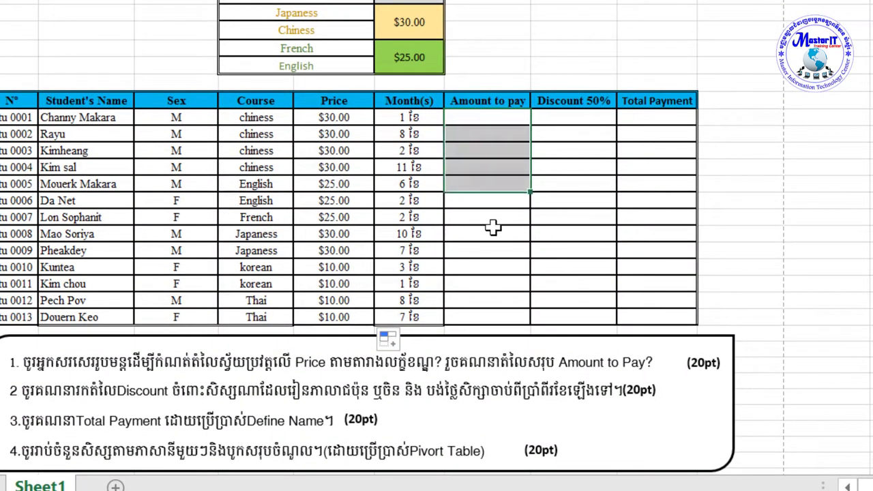
left_click_drag(493, 228, 481, 320)
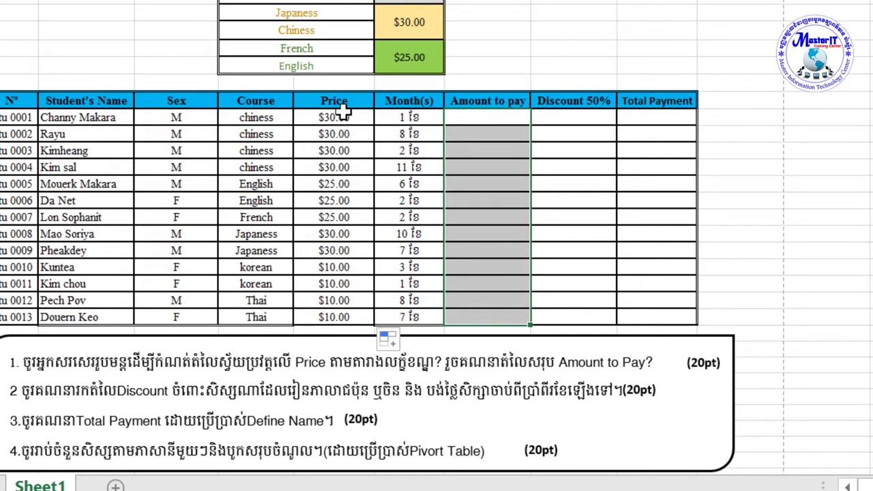
left_click(335, 116)
left_click(291, 117)
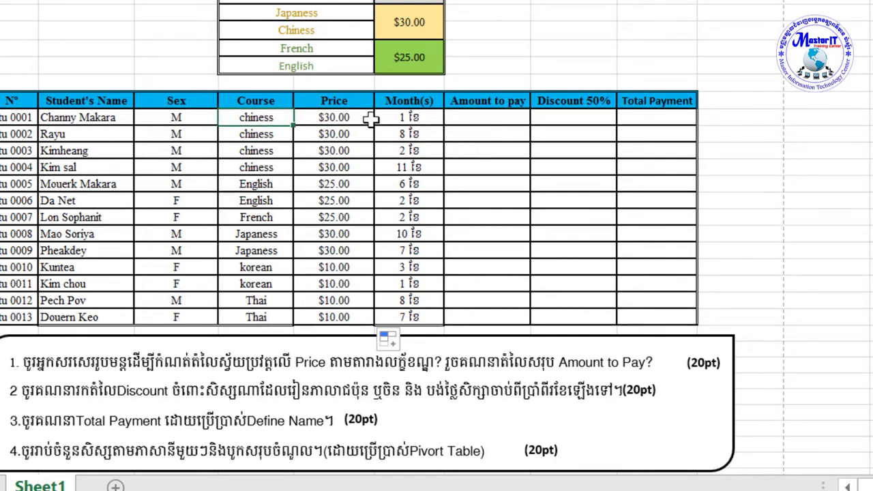
left_click(351, 117)
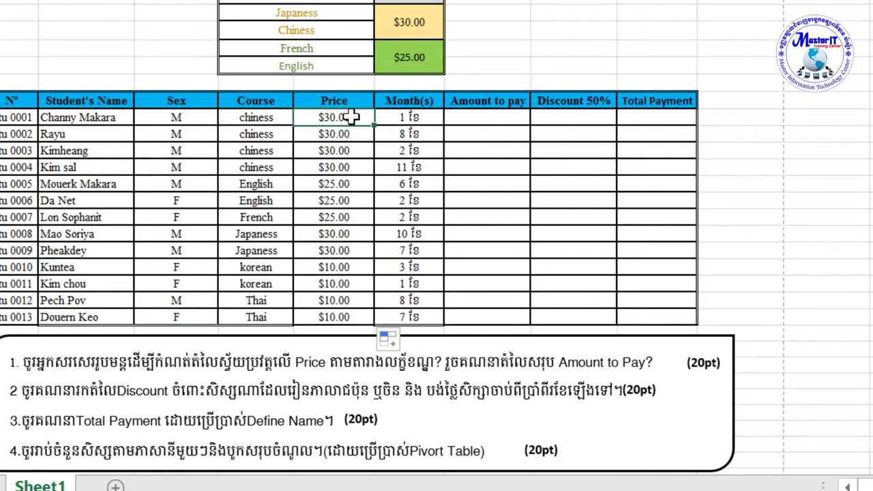
left_click(441, 119)
Enter =F13*G13 in H13 and fill it down to H25 for all students
left_click(473, 118)
type("=")
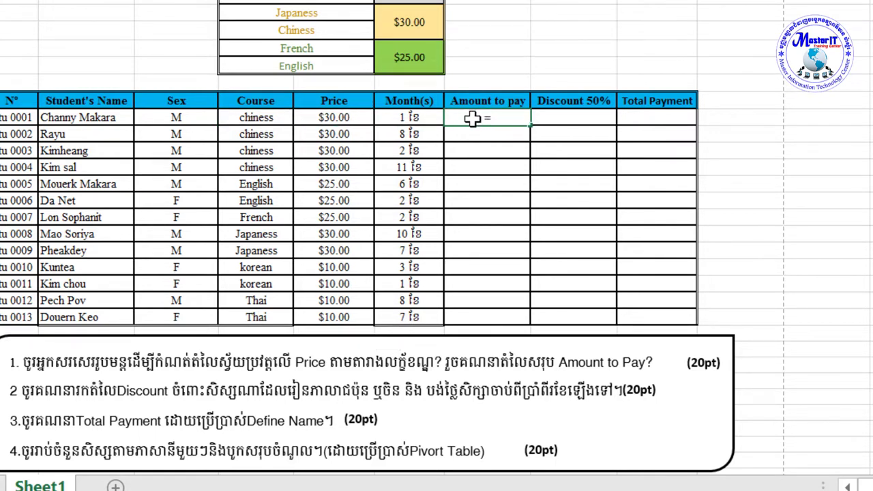
left_click(333, 118)
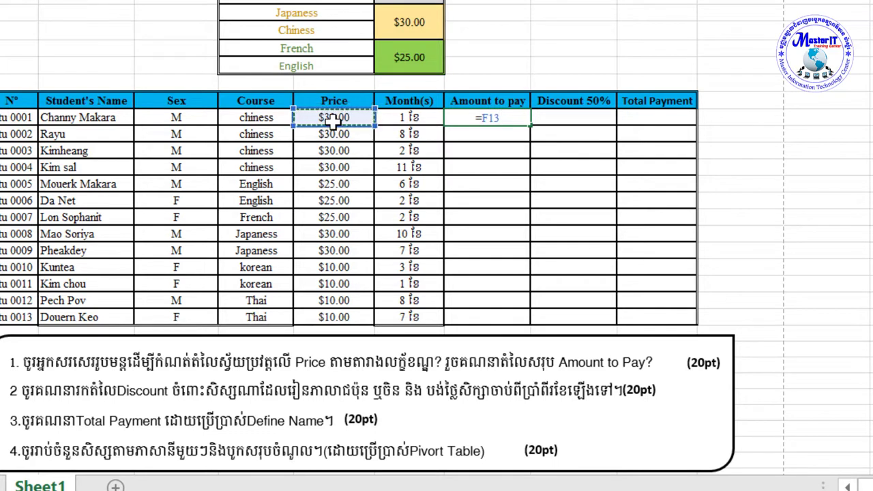
type("*")
left_click(407, 118)
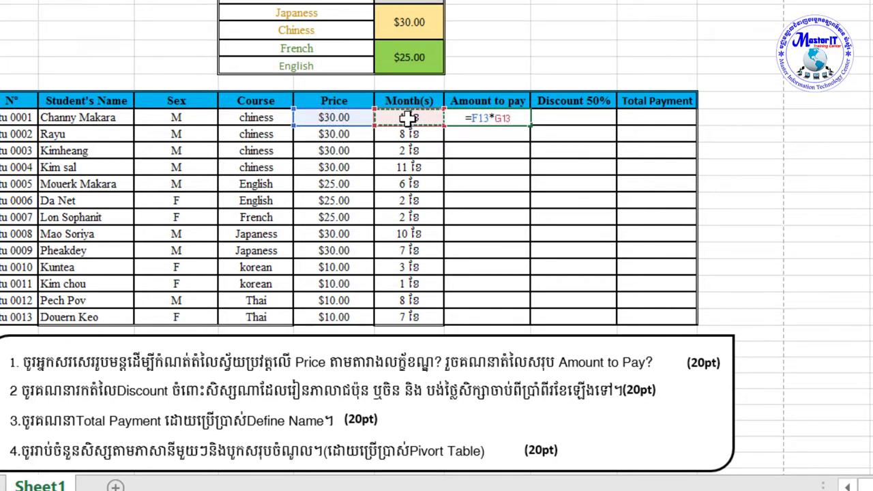
key("Return")
left_click(492, 117)
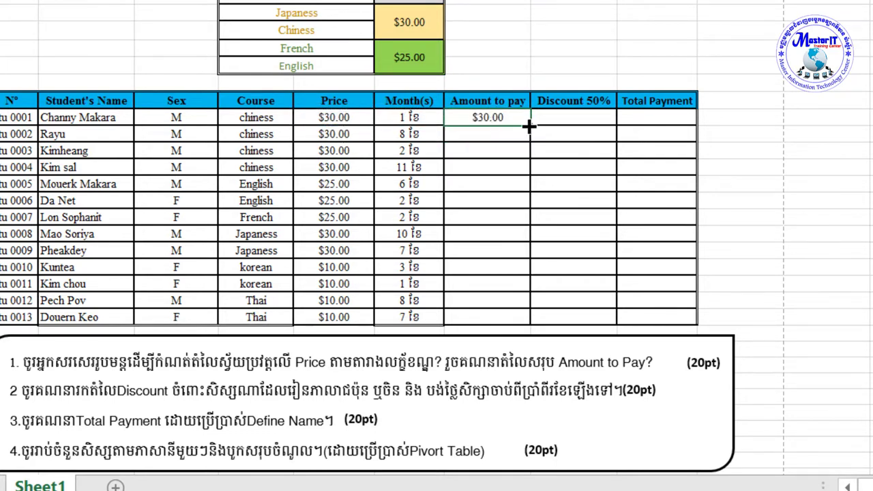
left_click_drag(530, 126, 530, 323)
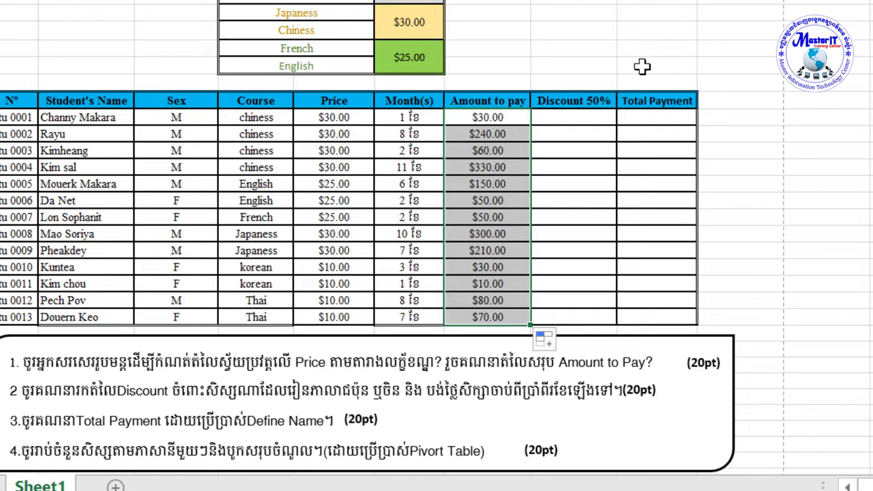
left_click(569, 122)
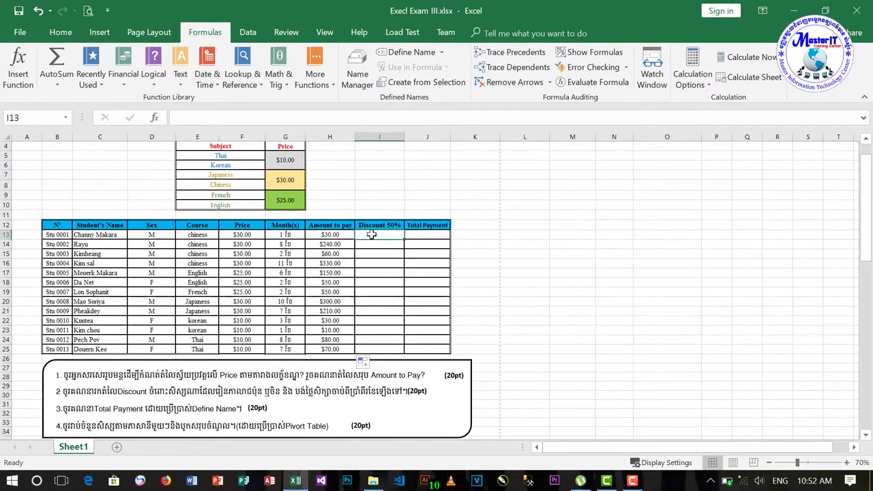
left_click(380, 243)
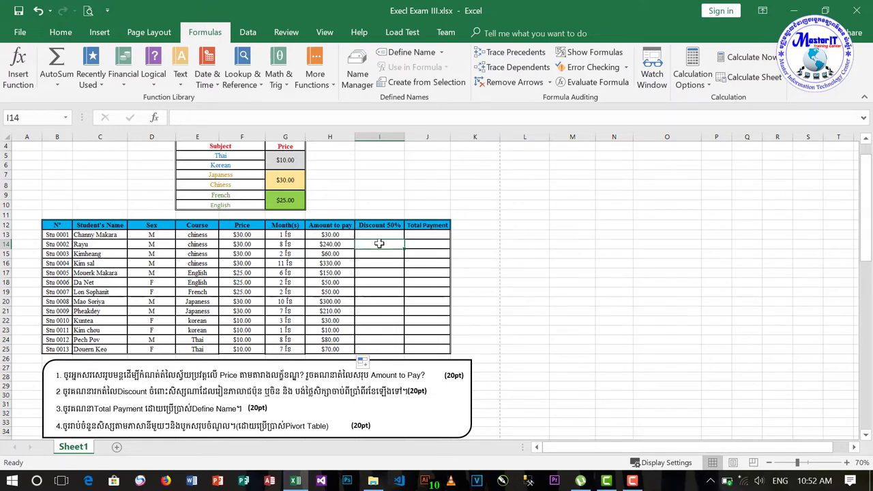
left_click_drag(379, 235, 379, 350)
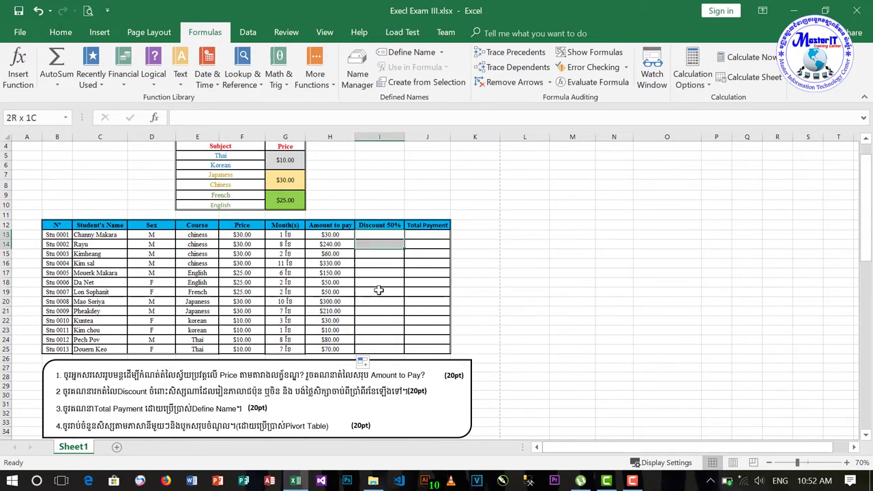
left_click(61, 36)
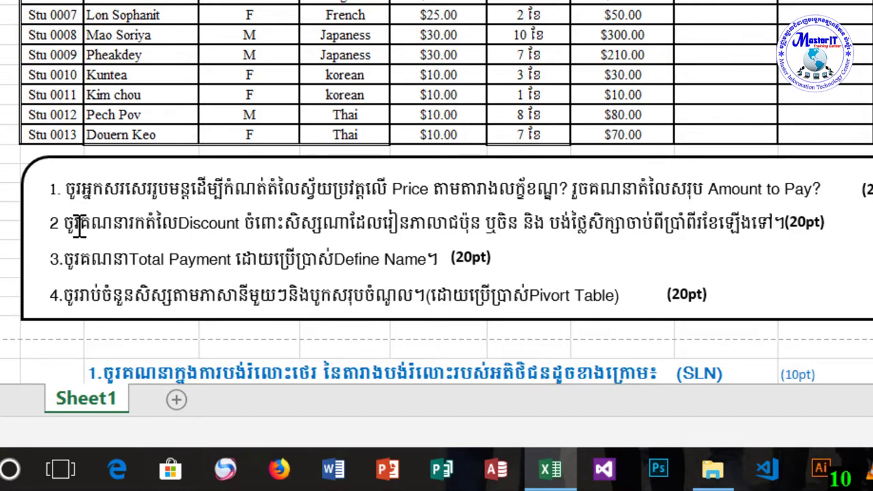
left_click(487, 220)
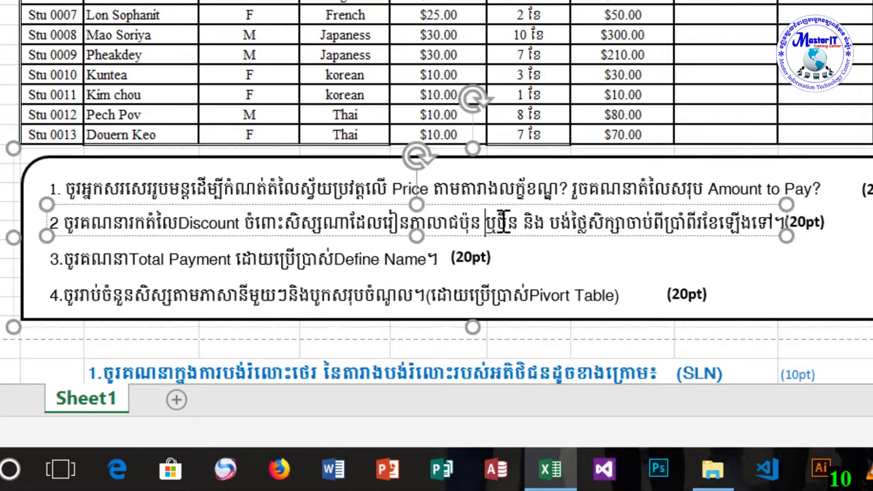
left_click(627, 223)
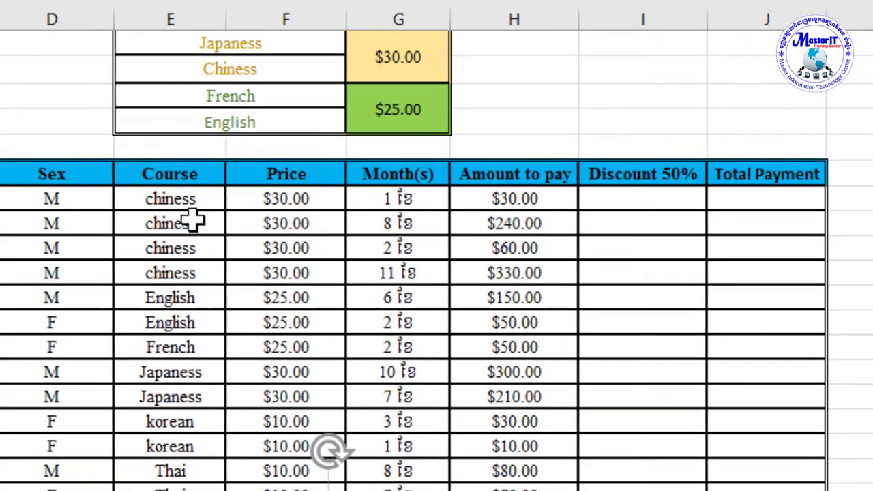
left_click(180, 198)
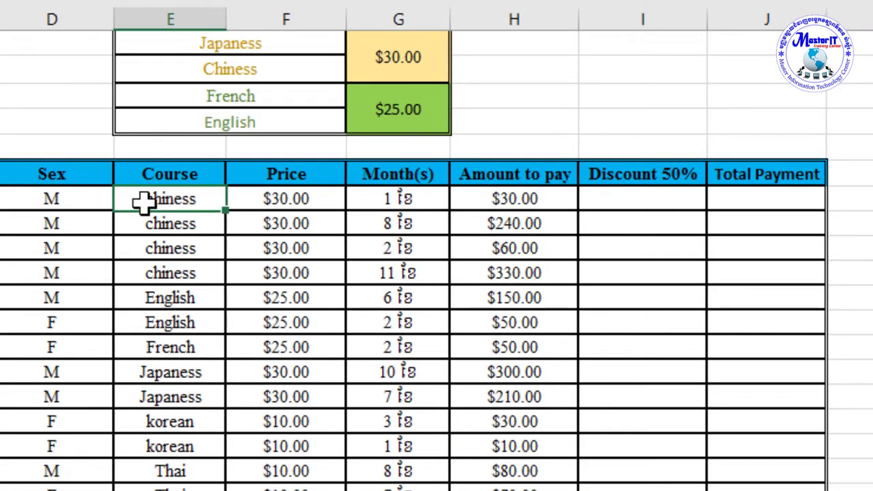
Check the first student's course, $30.00 price, months and Amount to pay against the Discount 50% cell
left_click(394, 58)
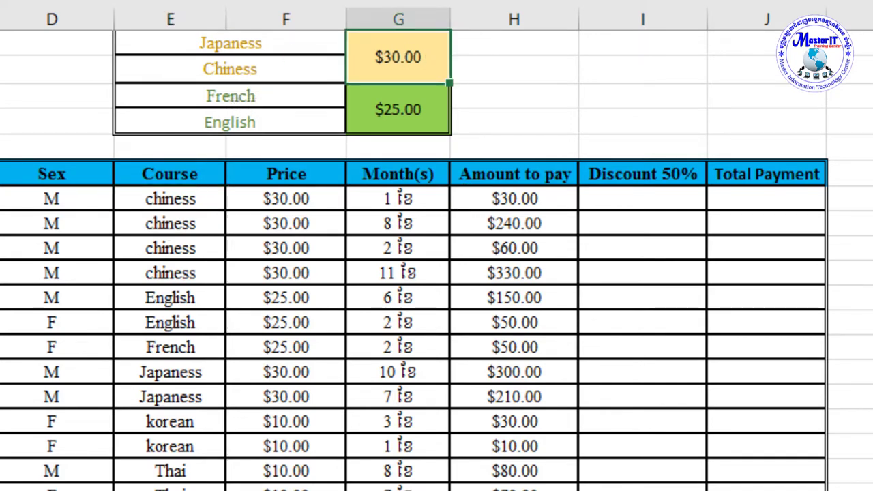
left_click(409, 198)
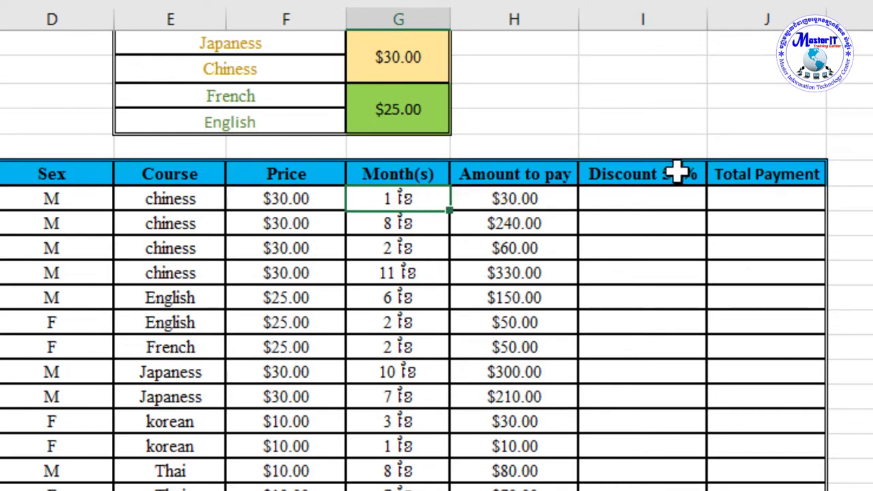
left_click(660, 196)
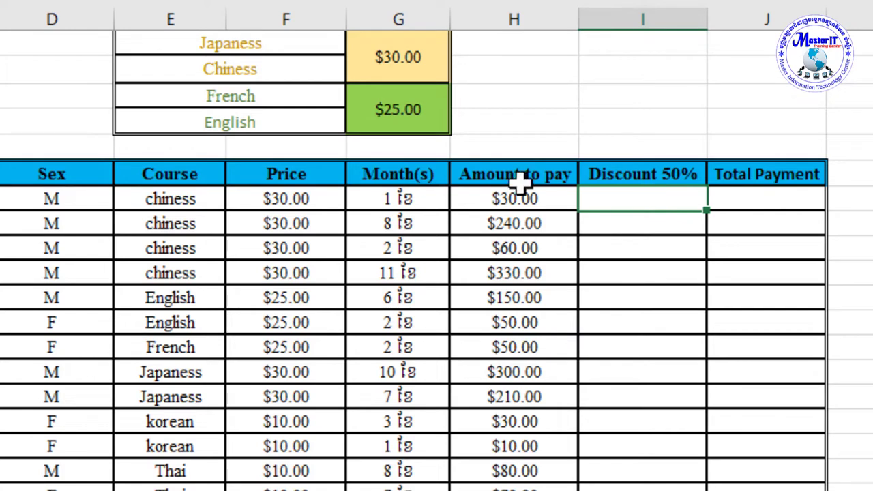
left_click(536, 197)
left_click(665, 198)
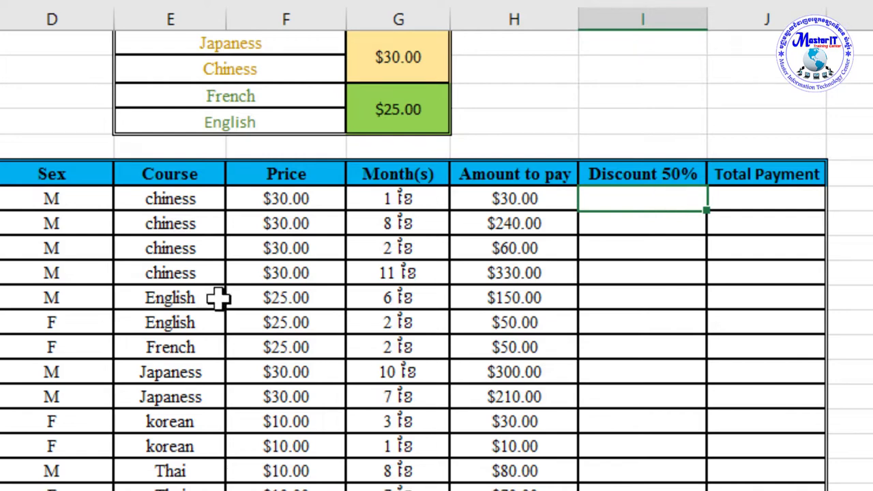
left_click(191, 196)
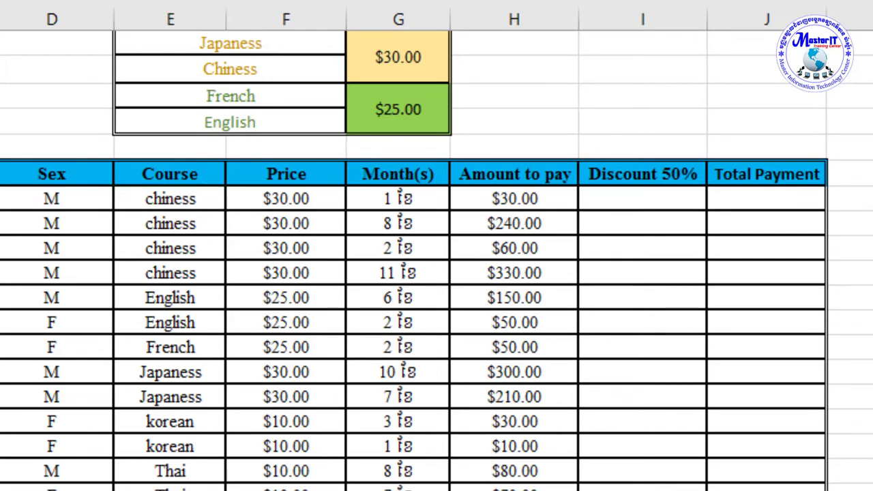
left_click(640, 195)
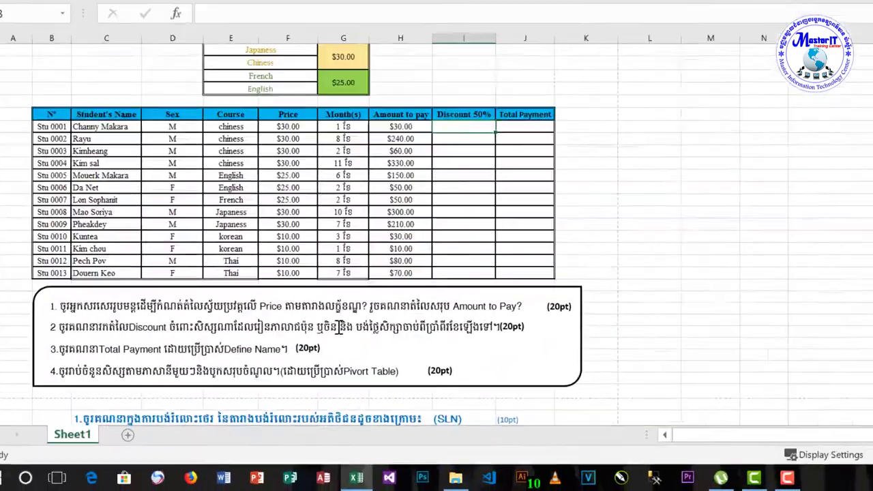
Highlight the discount task in the instructions box and begin Stu 0001's discount formula
double_click(339, 327)
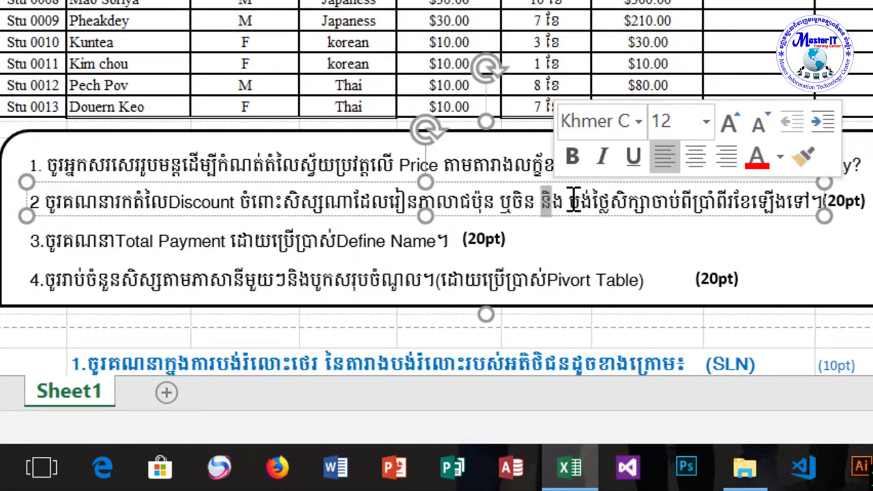
left_click_drag(574, 201, 818, 202)
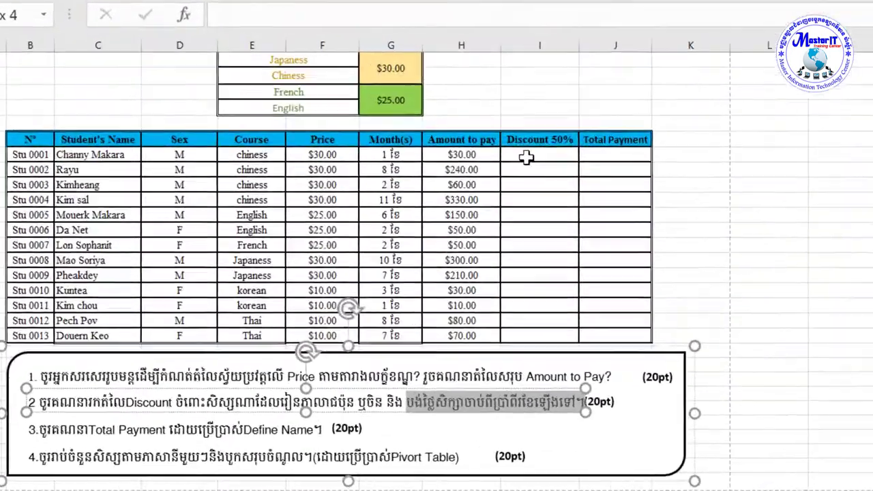
left_click(568, 143)
type("=")
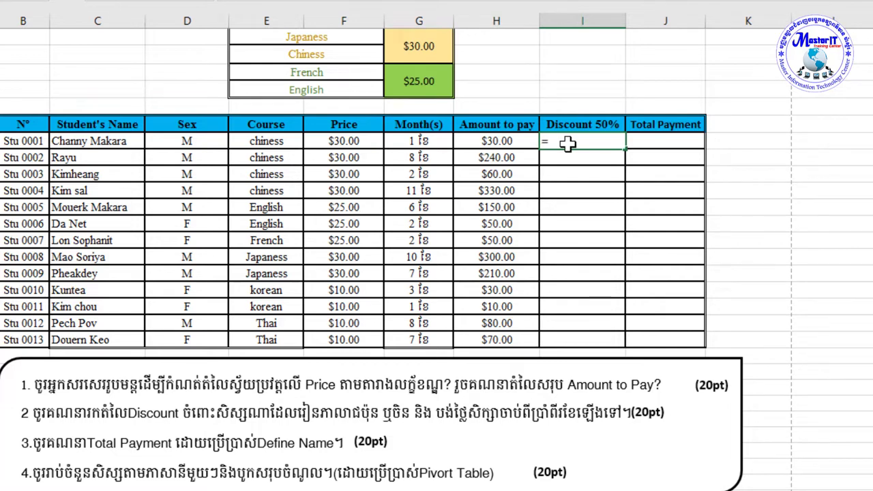
Begin =IF(AND(OR(E13=$E$7,E13=$E$8), testing for Japanese or Chinese with absolute references
type("IF(A")
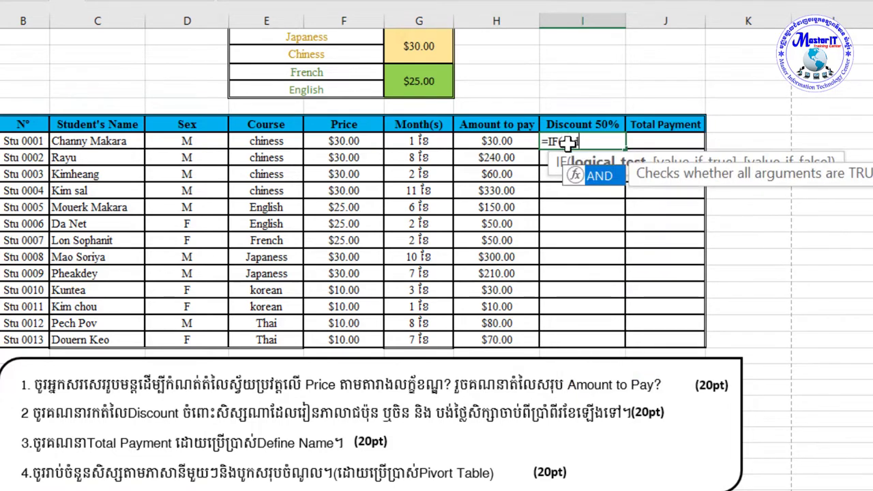
type("ND(OR(")
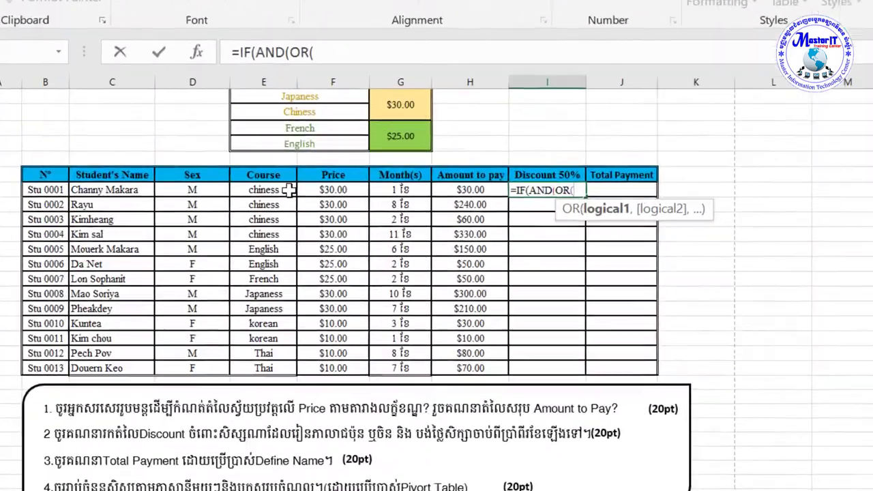
left_click(290, 191)
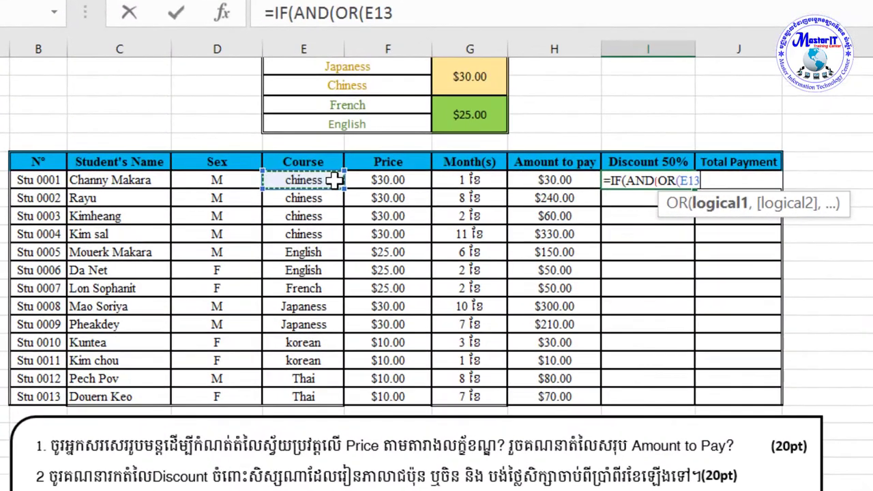
type("=")
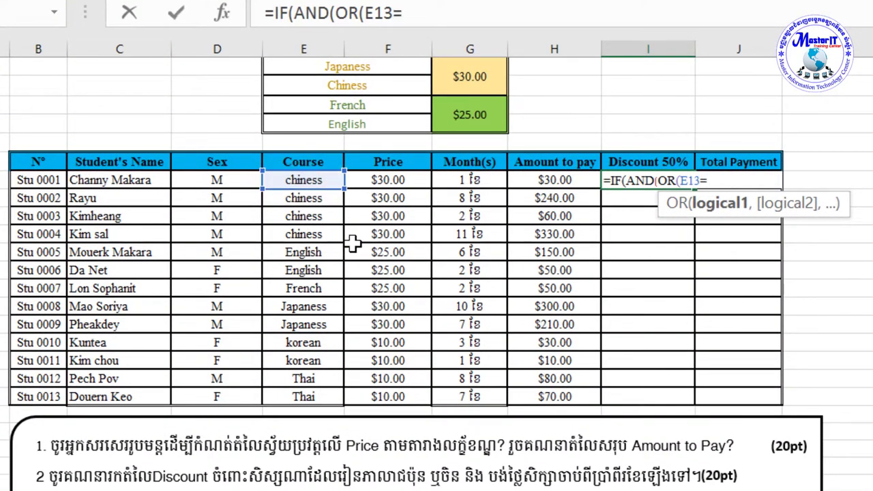
scroll(351, 244, "up", 1)
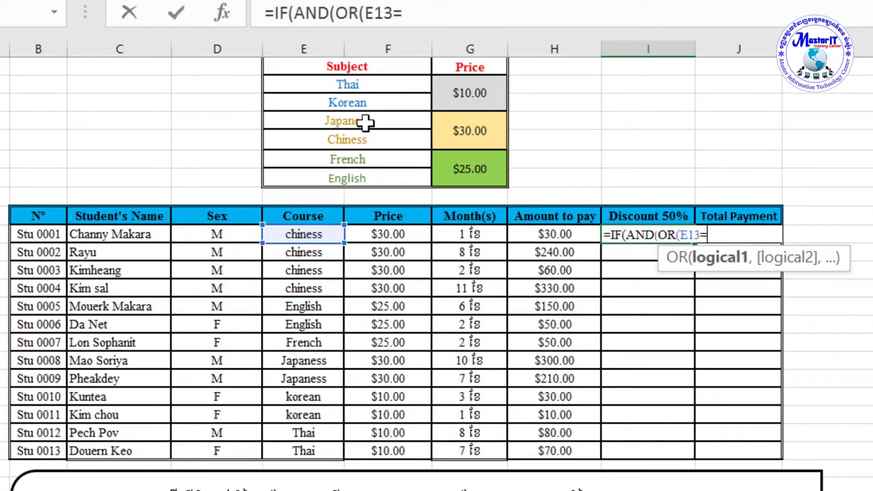
left_click(367, 122)
key("F4")
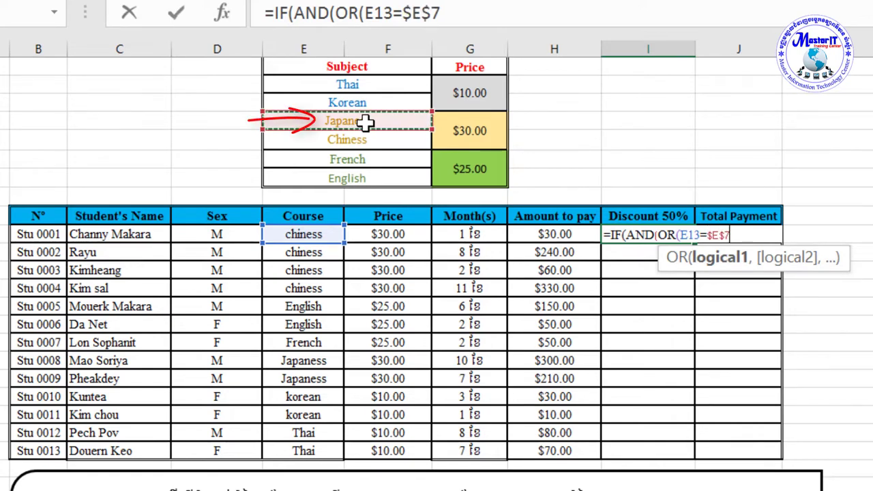
type(",")
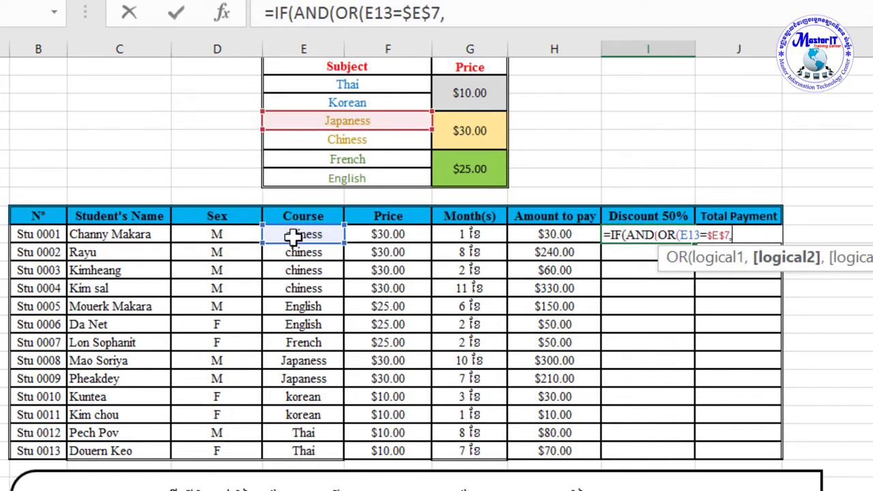
left_click(293, 236)
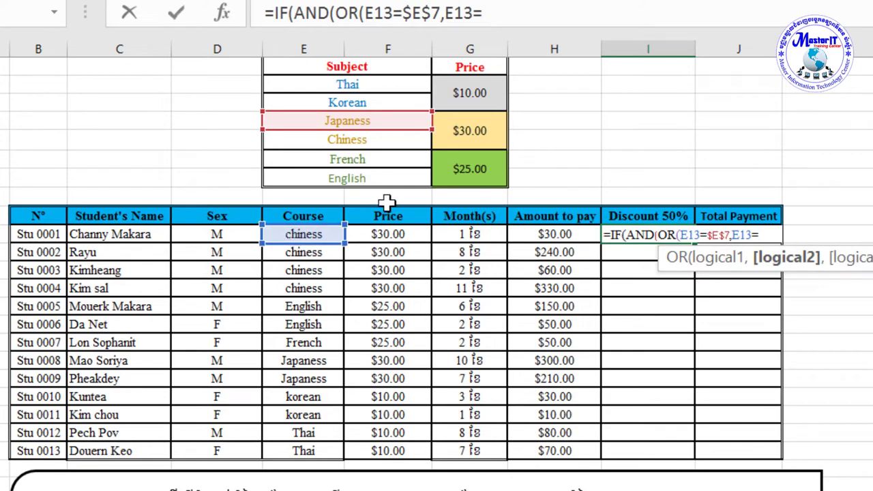
left_click(366, 140)
key("F4")
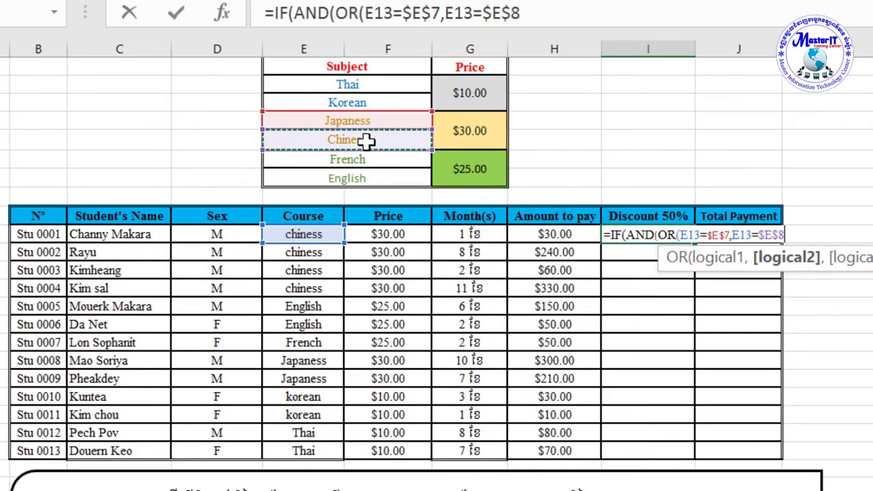
type(")")
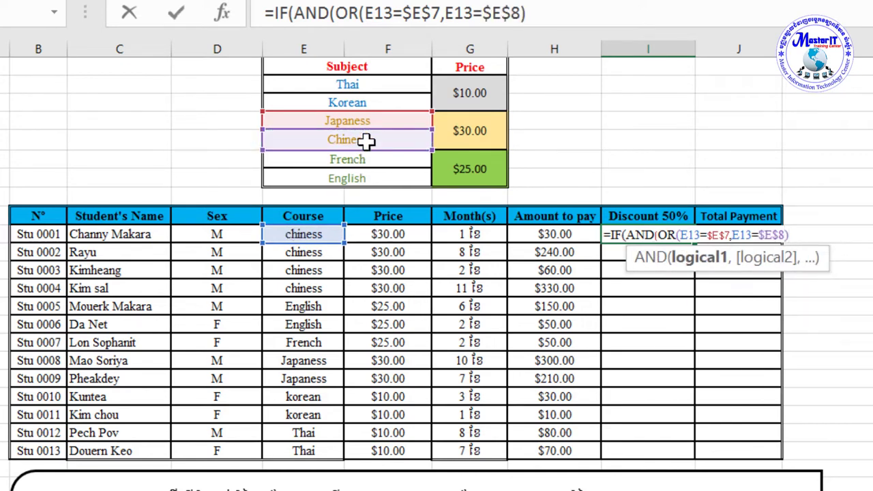
type(",")
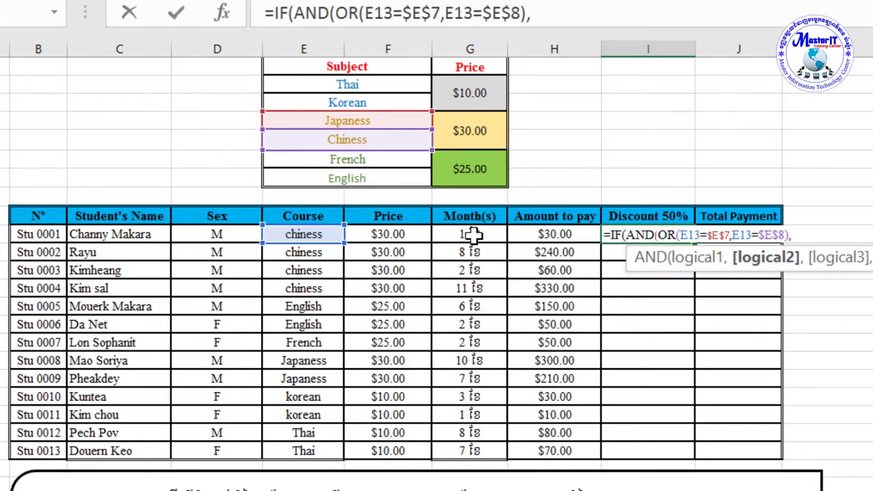
Add the G13>=7 months condition, returning H13*50% when true and 0 otherwise
left_click(475, 234)
type("=")
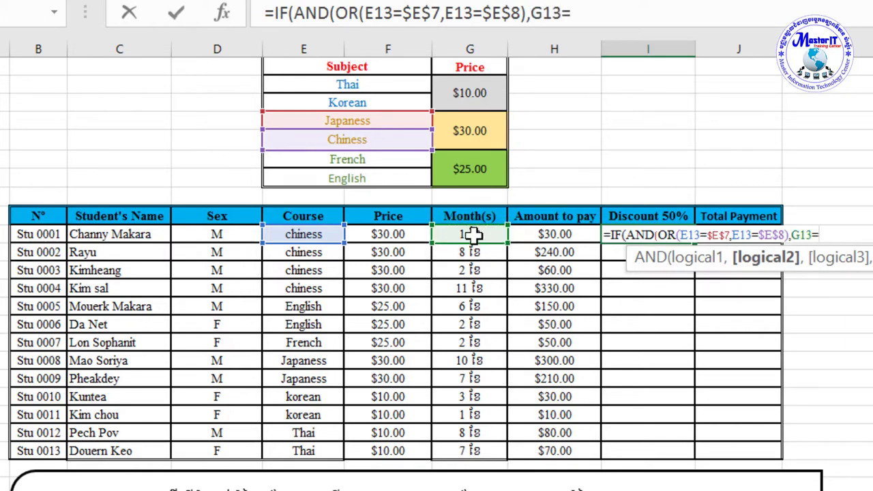
type(">")
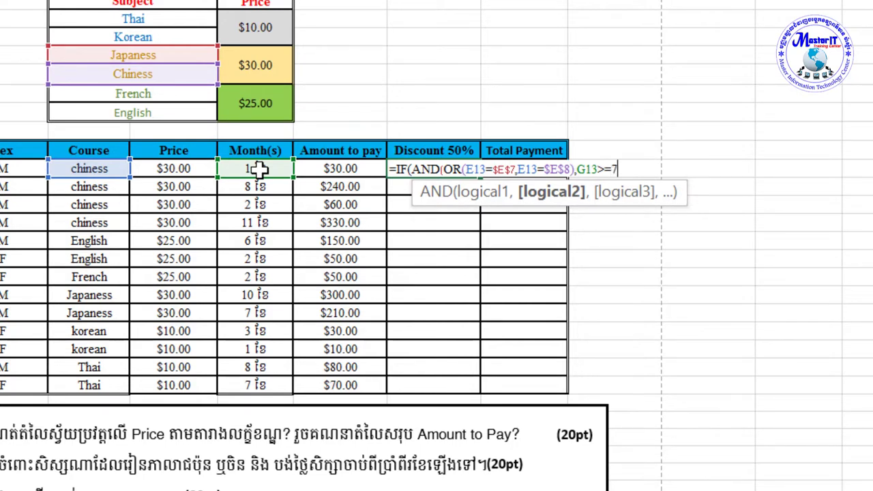
type(")")
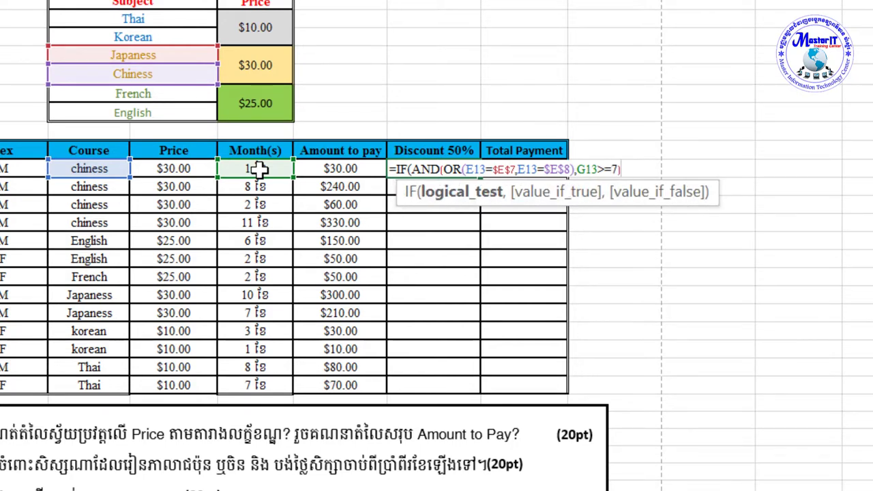
type(",")
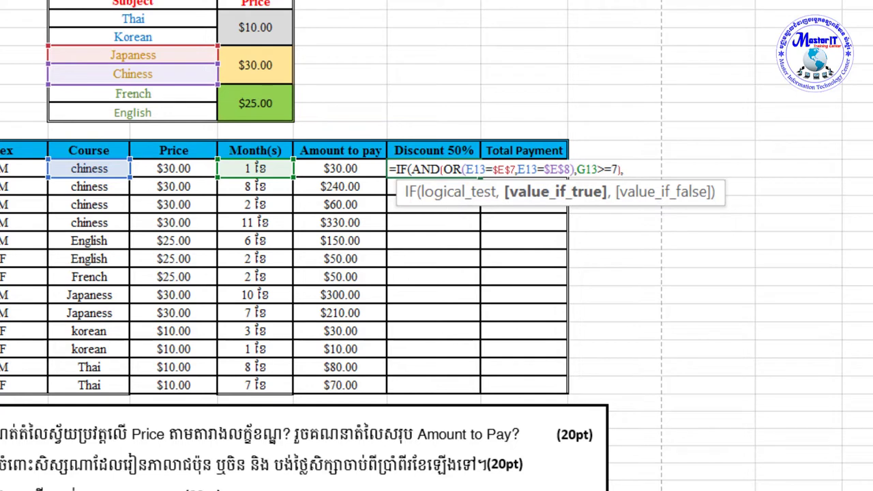
left_click(346, 169)
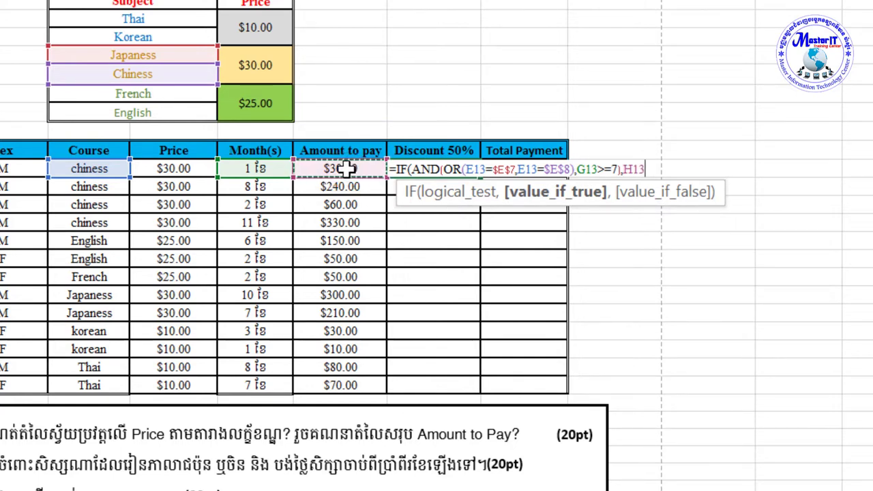
type("*50%")
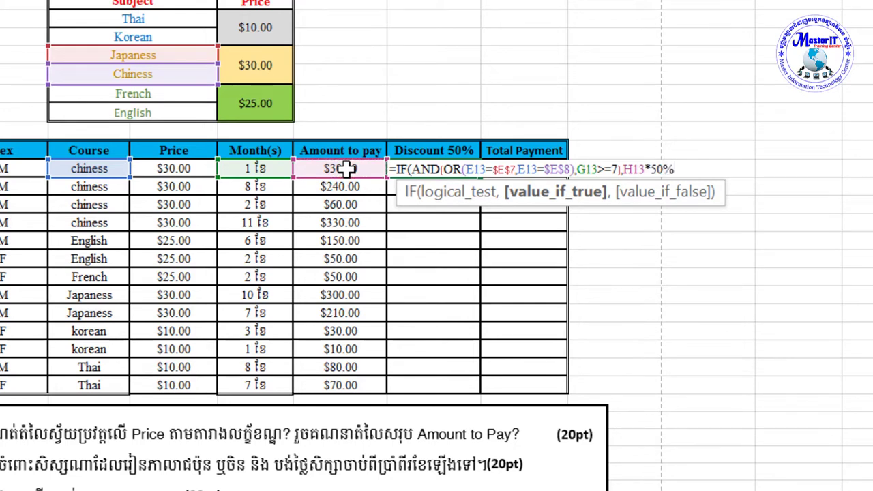
type(",")
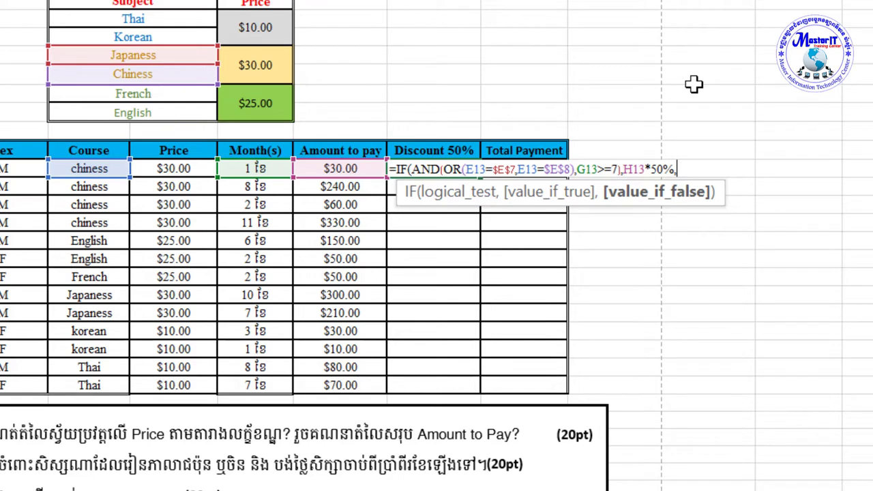
type("0")
type(")")
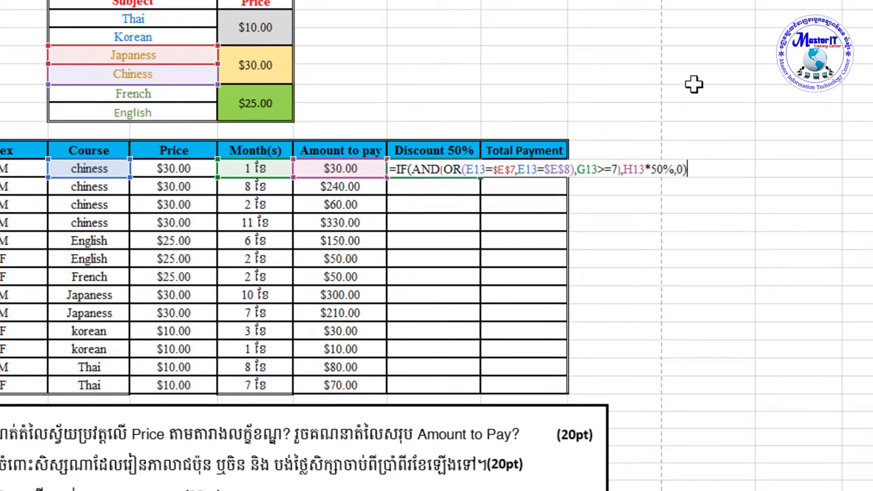
Confirm the discount formula in I13 and fill it down to I25
key("Return")
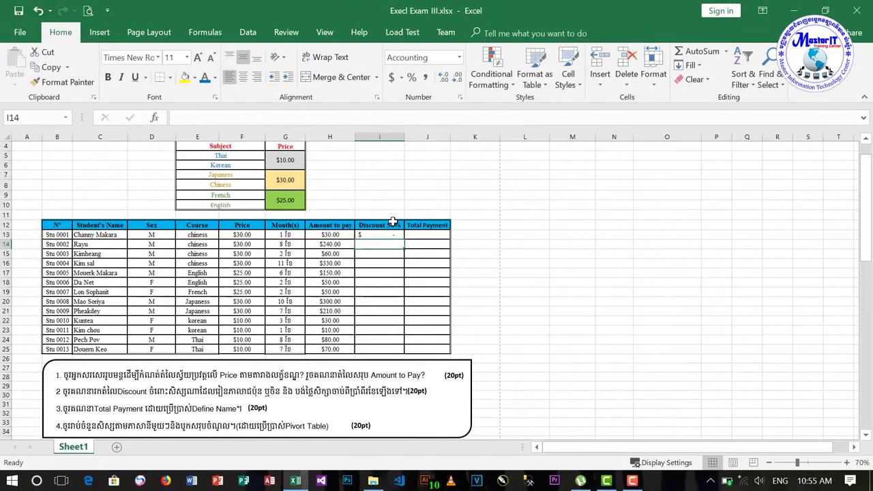
left_click(367, 235)
left_click_drag(405, 239, 403, 355)
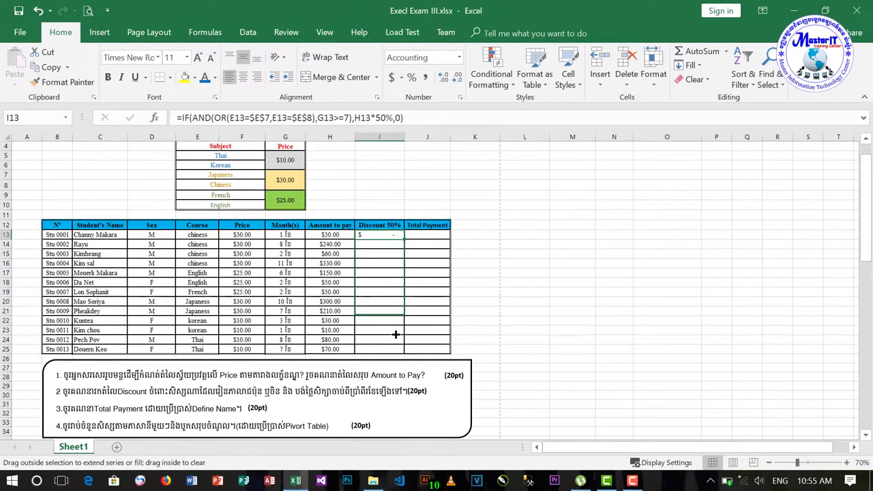
Compare the Amount to pay and Discount 50% column headings before filling Total Payment
left_click(427, 235)
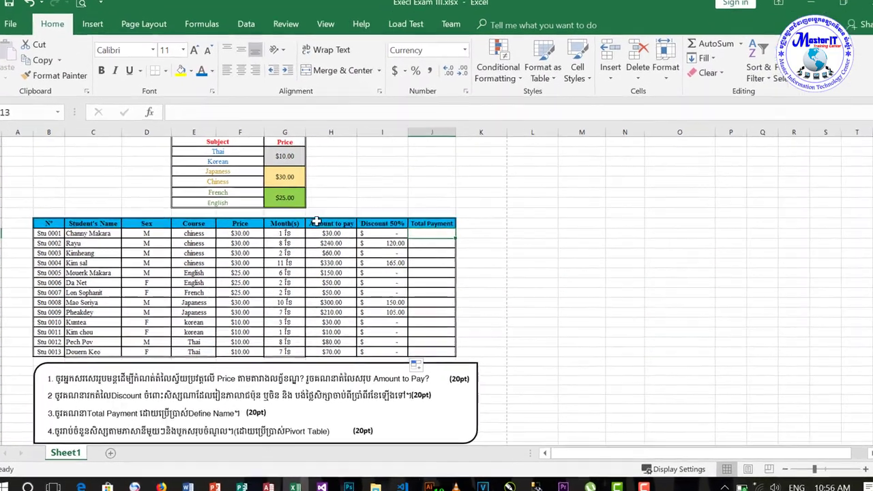
left_click(316, 223)
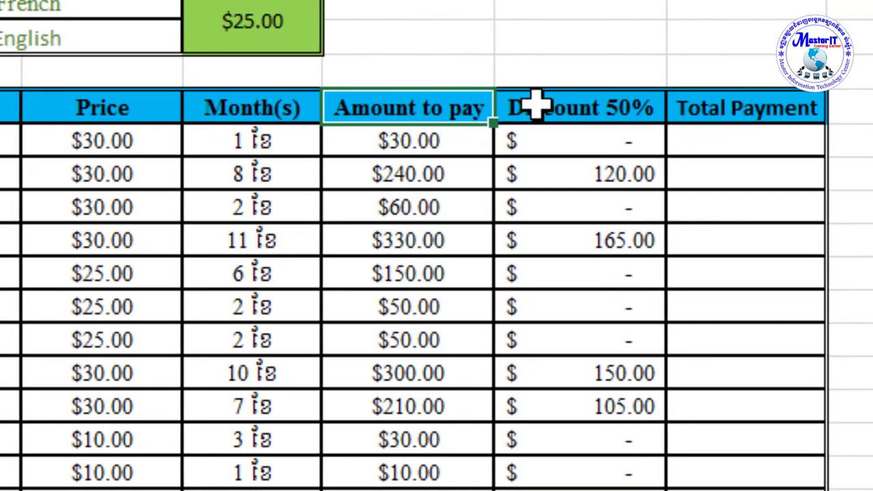
left_click(535, 103)
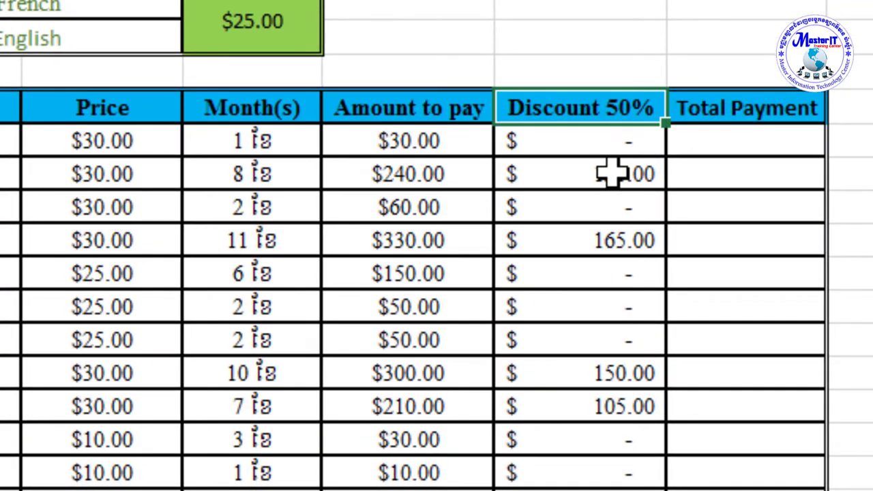
left_click(410, 108)
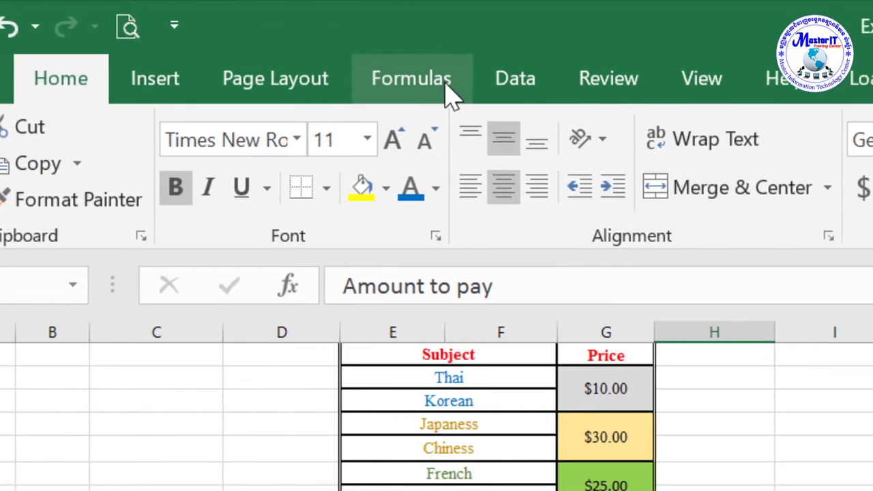
Define the workbook name Amount_to_pay referring to Sheet1!$H$13:$H$25
left_click(422, 83)
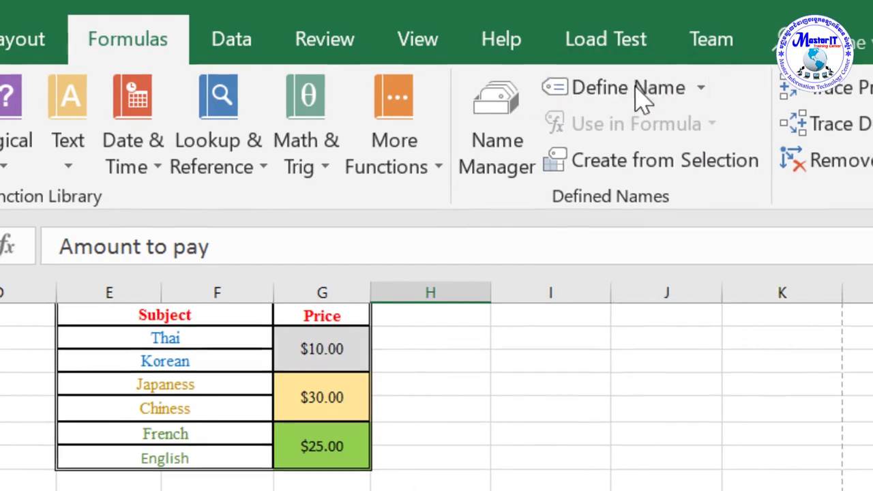
left_click(658, 96)
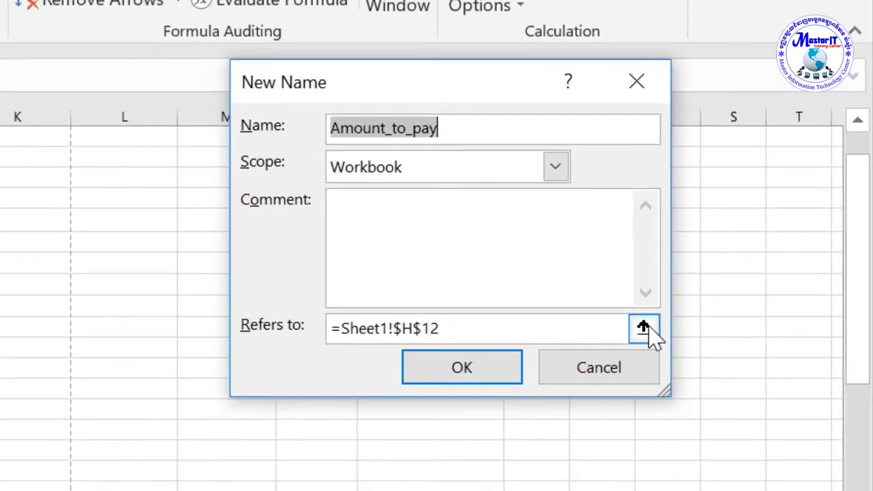
left_click(616, 349)
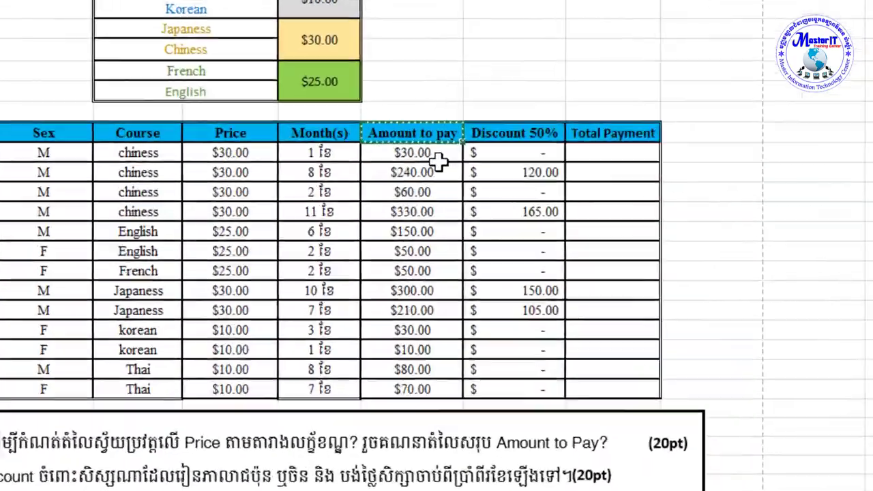
left_click_drag(273, 244, 288, 331)
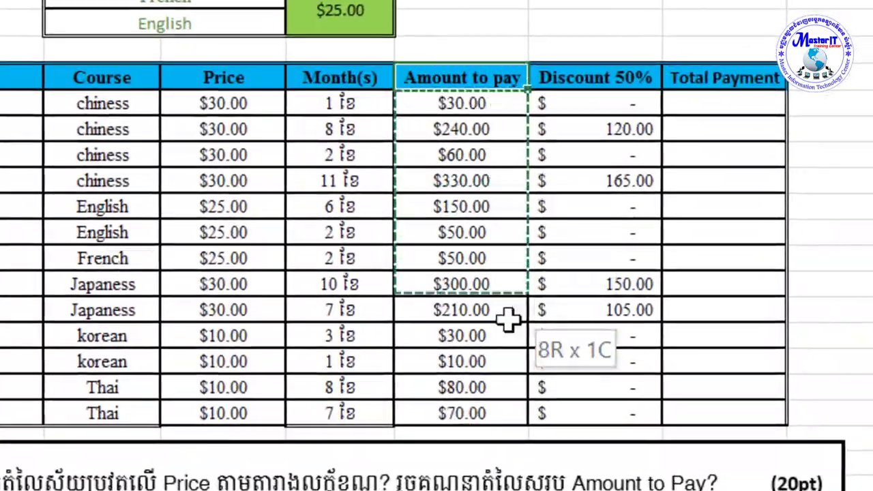
left_click_drag(508, 320, 507, 409)
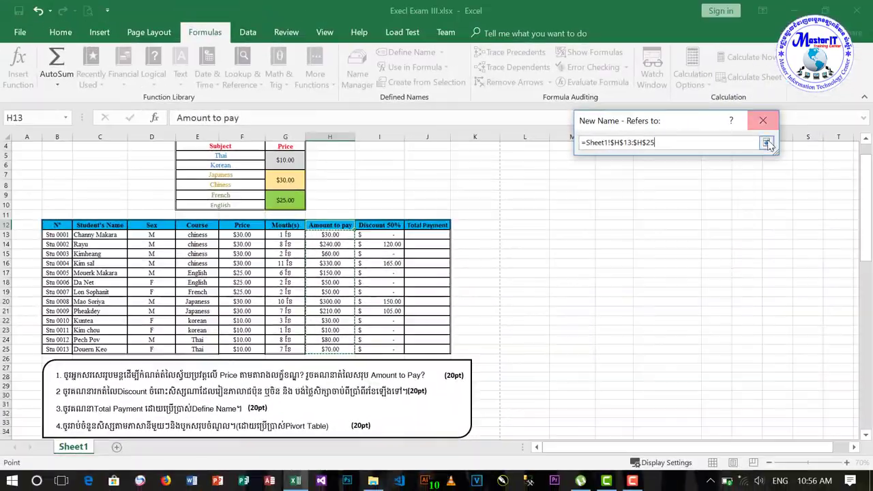
left_click(767, 144)
left_click(688, 256)
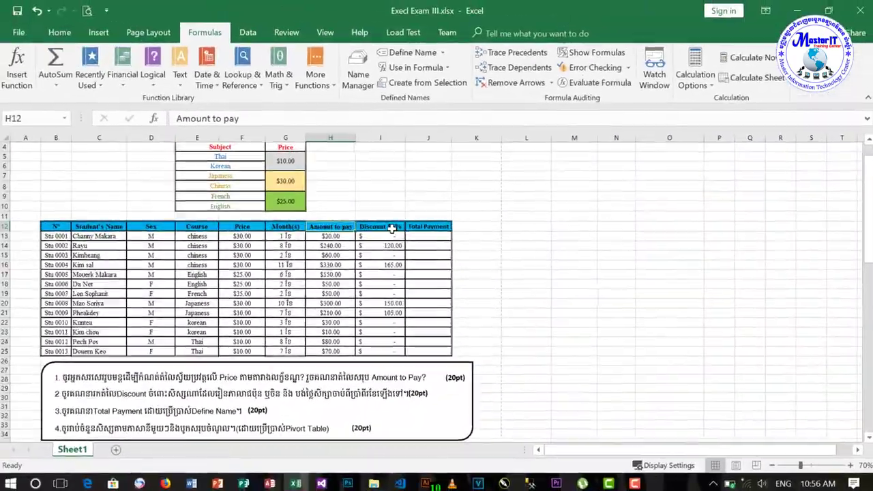
left_click(393, 229)
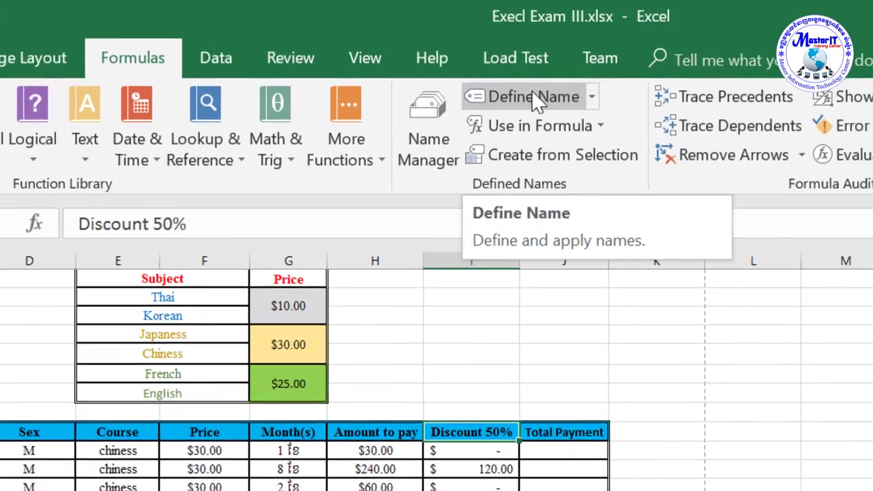
Define the workbook name Discount_50 referring to Sheet1!$I$13:$I$25
left_click(536, 99)
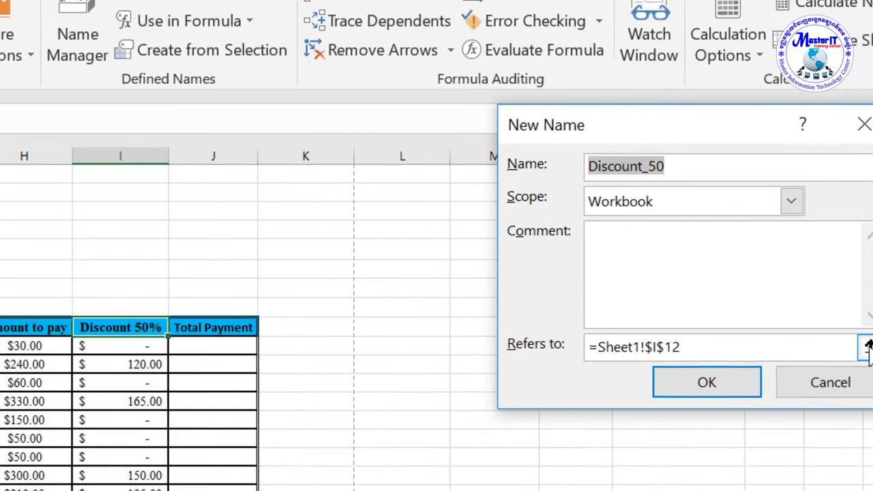
left_click(778, 384)
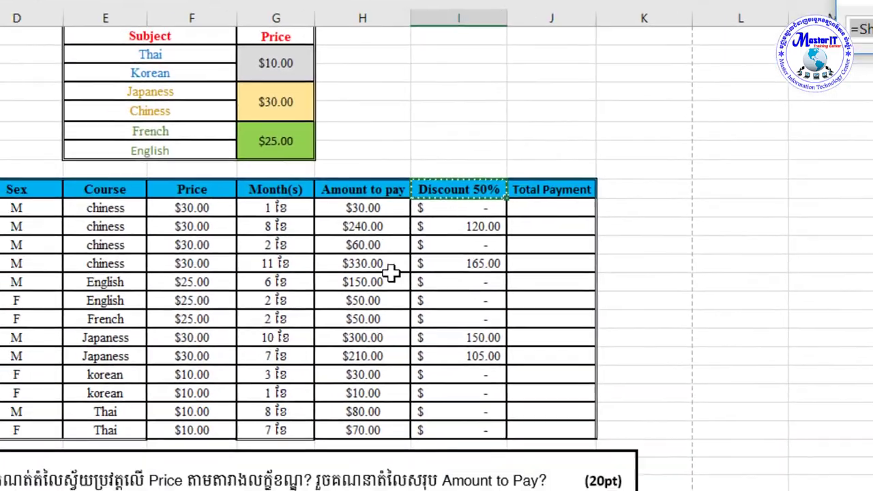
left_click_drag(458, 208, 458, 430)
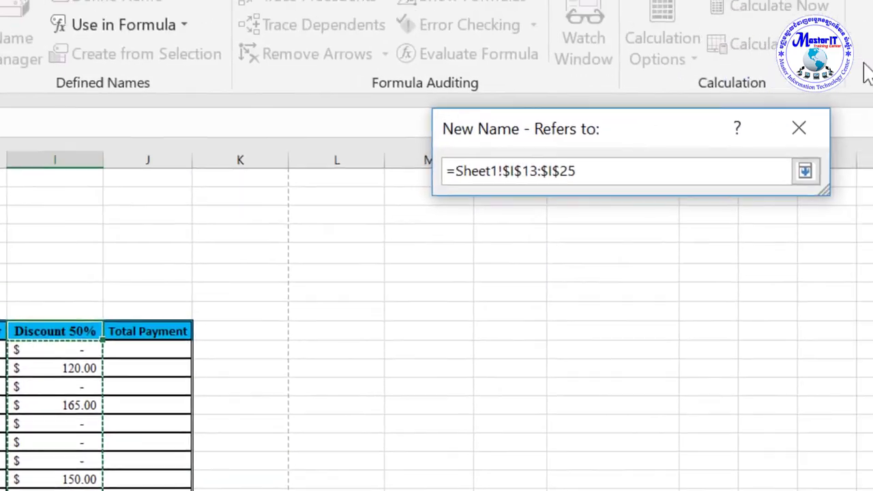
left_click(805, 171)
left_click(591, 405)
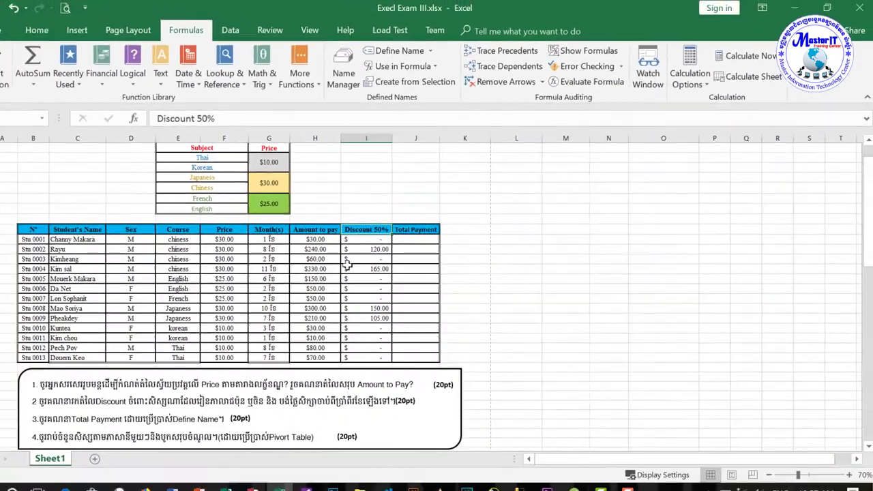
left_click(414, 238)
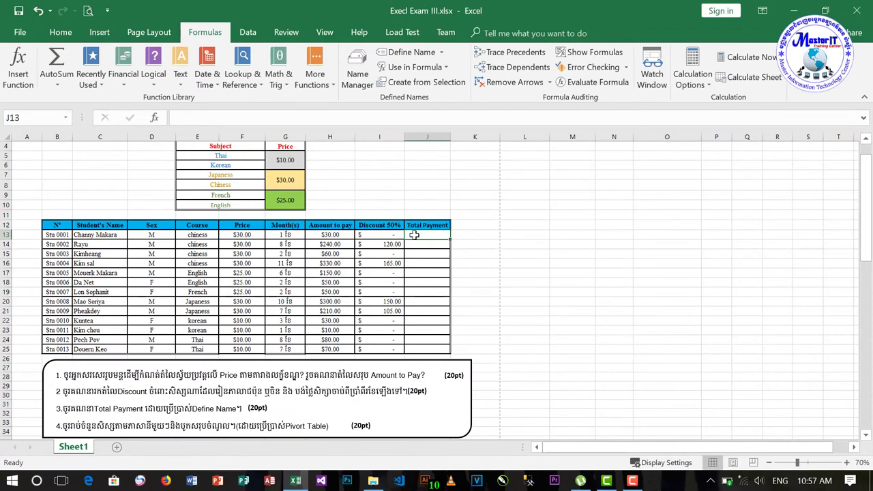
Enter =Amount_to_pay-Discount_50 in J13 and fill it down the Total Payment column
type("=")
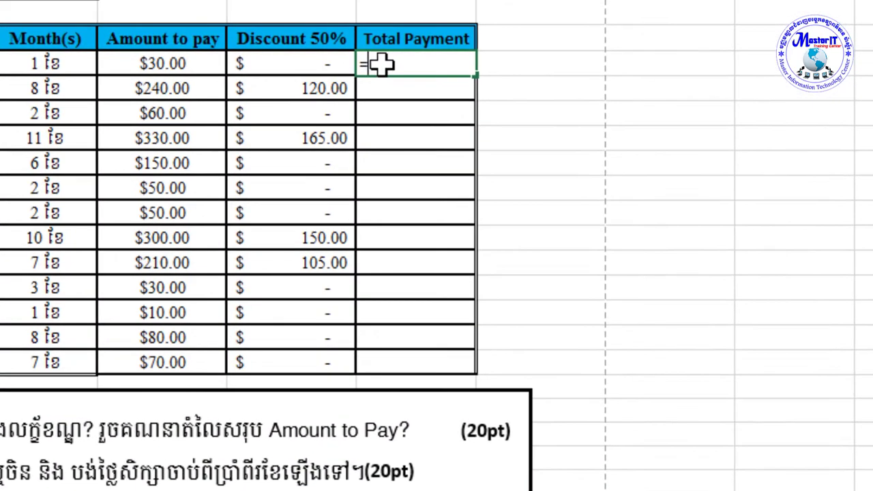
type("am")
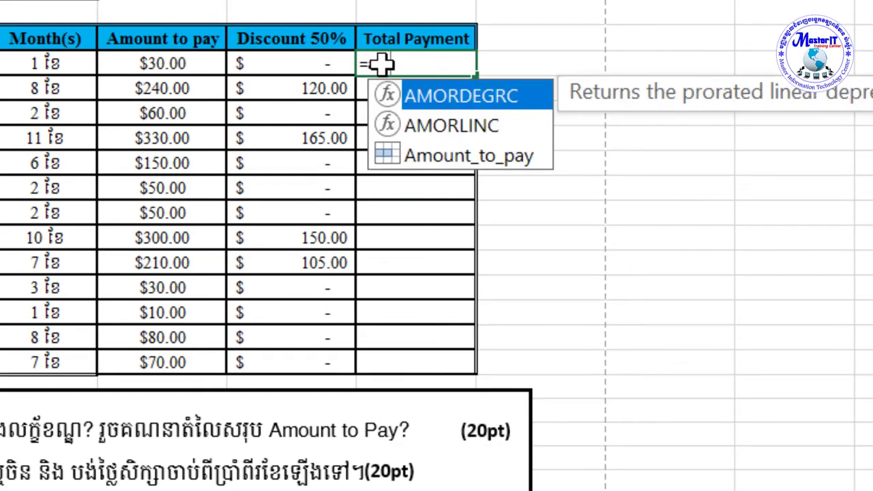
key("Down")
key("Down")
key("Tab")
type("-")
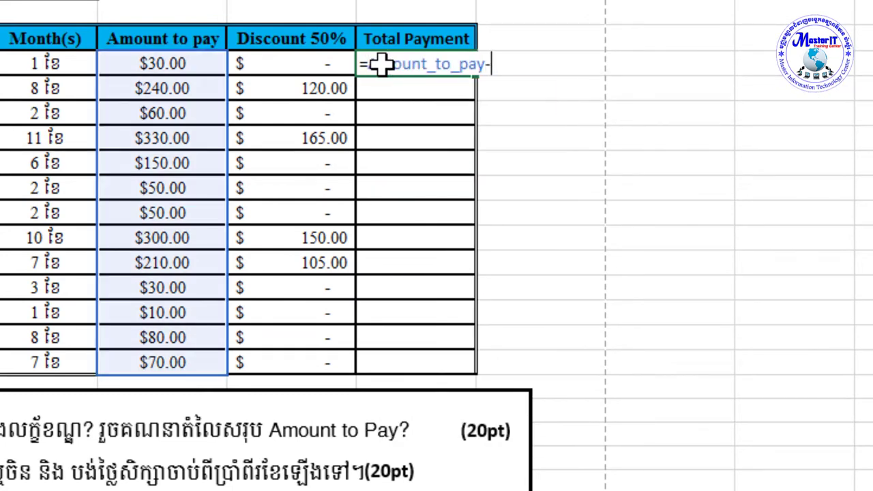
type("di")
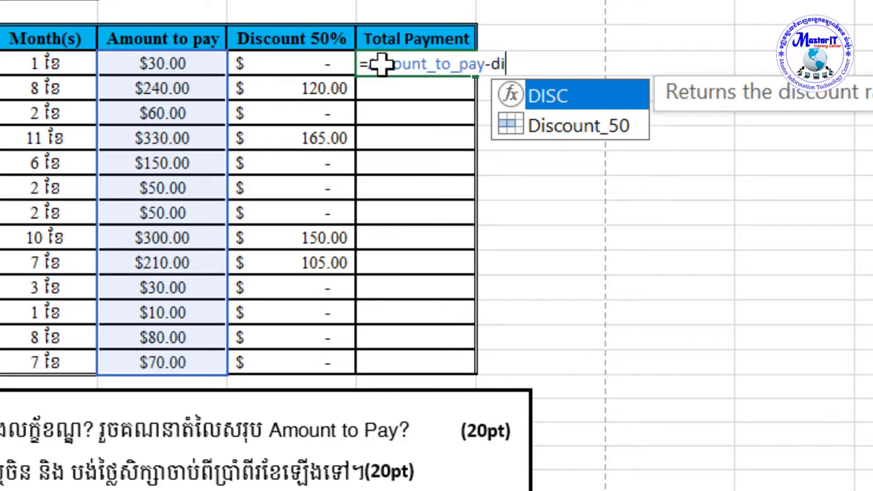
type("scount_50")
key("ctrl+Return")
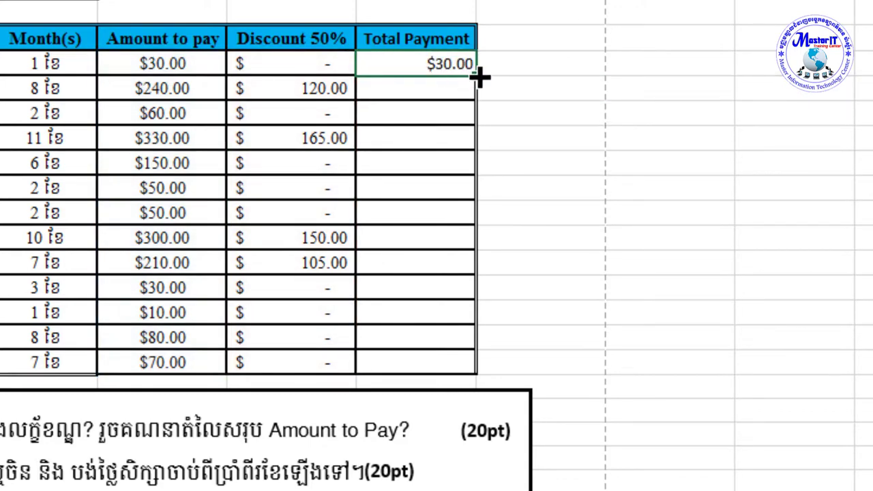
left_click_drag(475, 77, 462, 388)
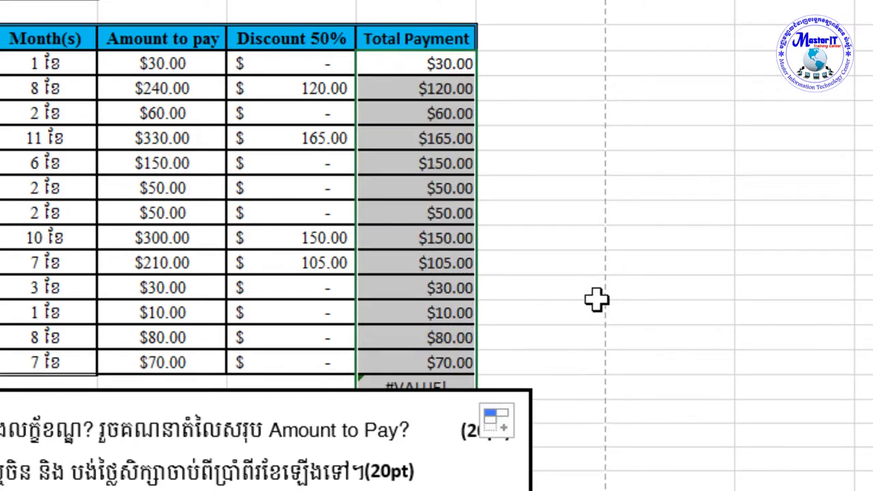
left_click(409, 390)
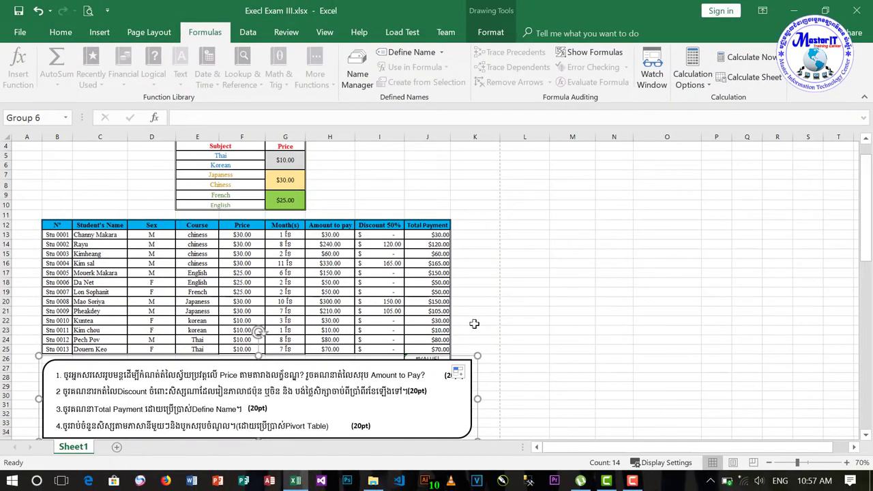
Select the empty cell L12 beside the table as the PivotTable location
left_click(474, 324)
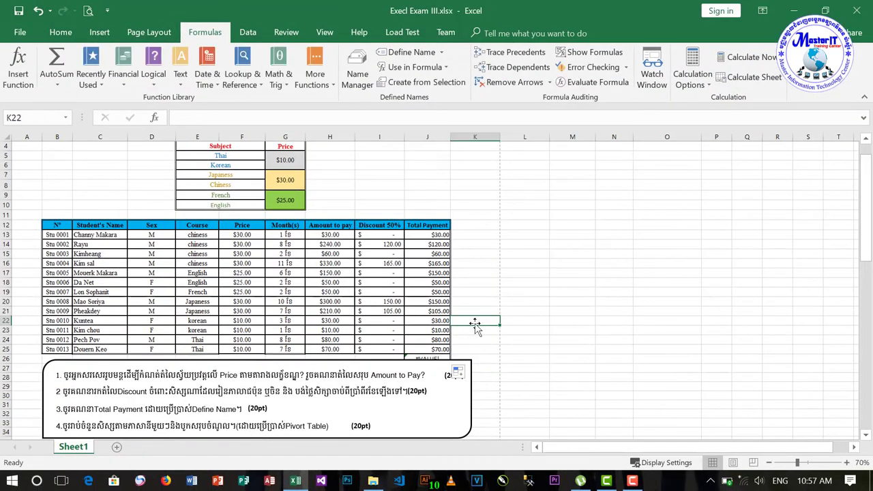
scroll(476, 326, "down", 1)
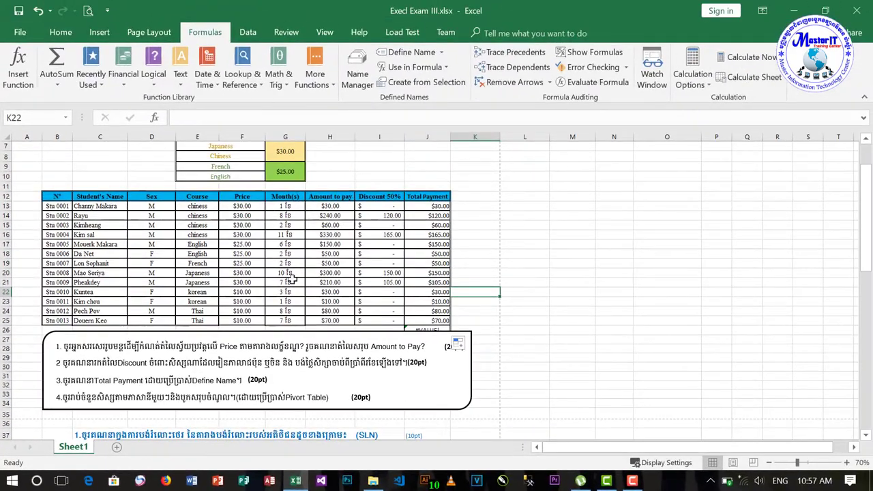
scroll(665, 329, "up", 2)
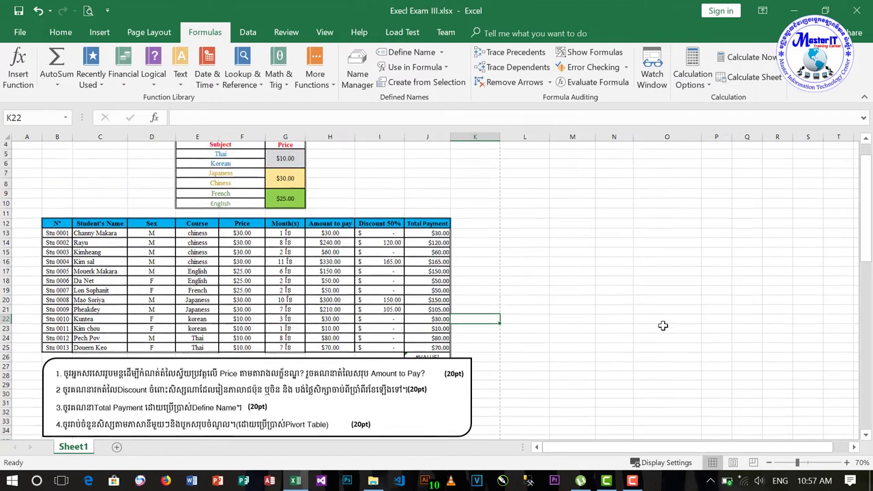
left_click(573, 253)
left_click(557, 273)
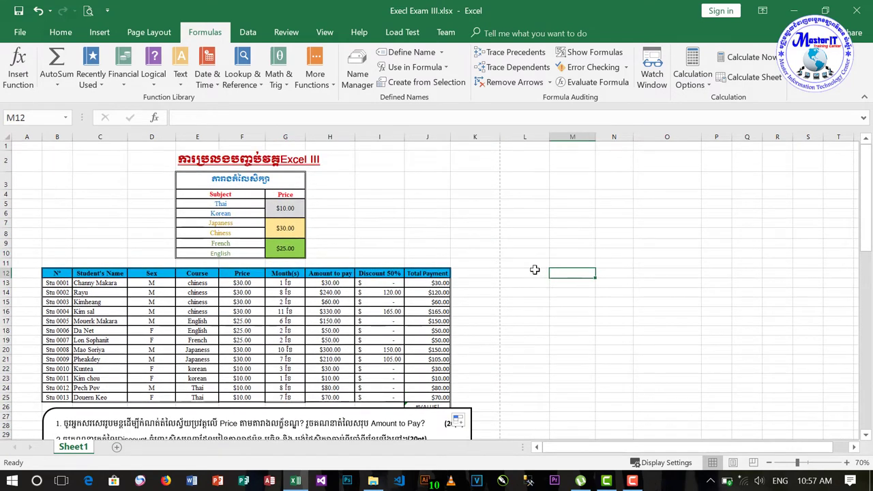
left_click(536, 272)
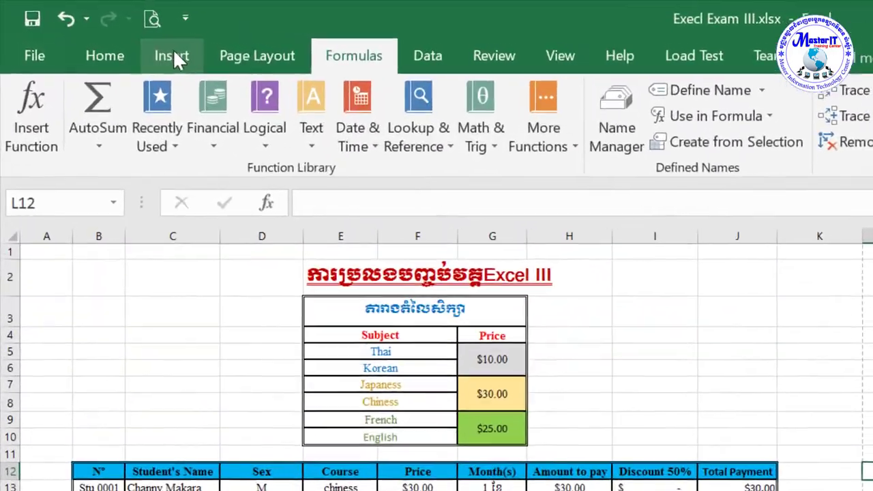
Insert a PivotTable from source range B12:J25 placed at L12
left_click(99, 32)
left_click(31, 73)
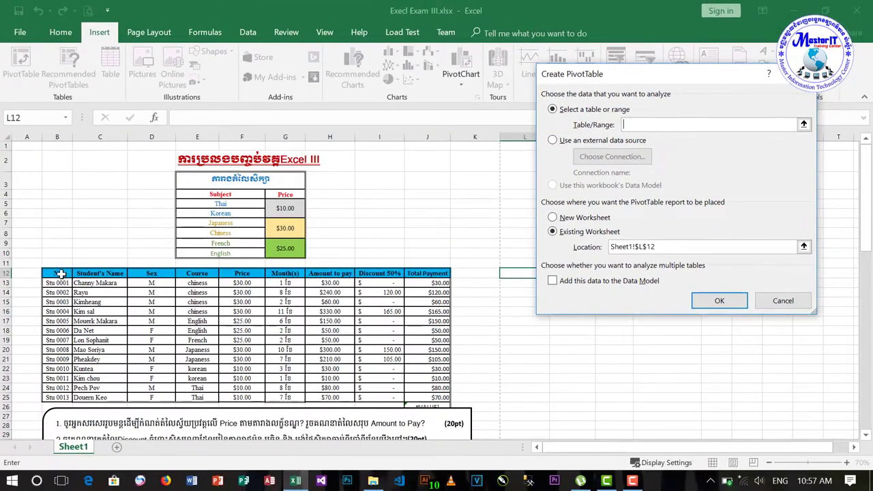
mouse_move(61, 274)
left_mouse_down()
mouse_move(337, 345)
mouse_move(437, 397)
left_mouse_up()
left_click(815, 320)
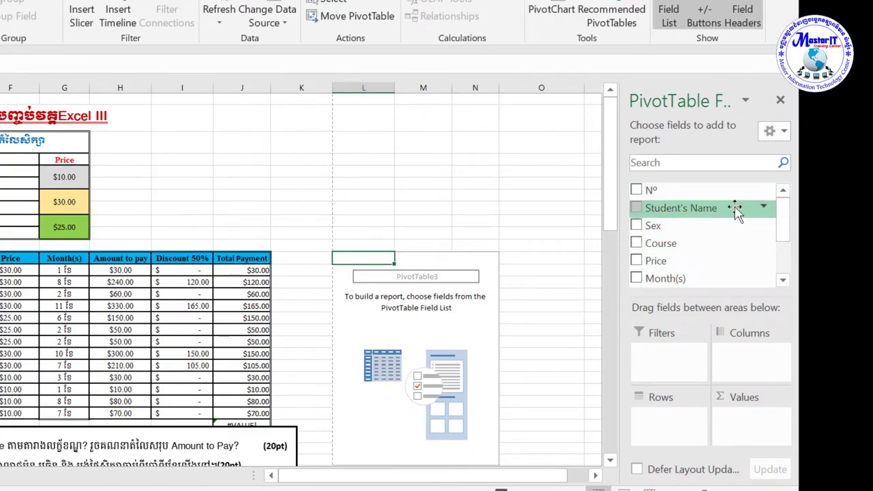
Add Course as row labels and Nº as a summed value field
scroll(736, 212, "down", 3)
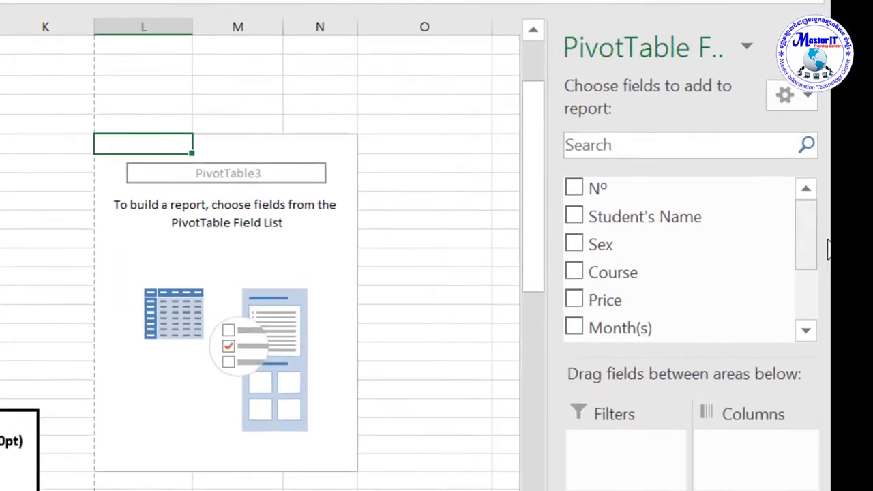
left_click_drag(853, 249, 853, 259)
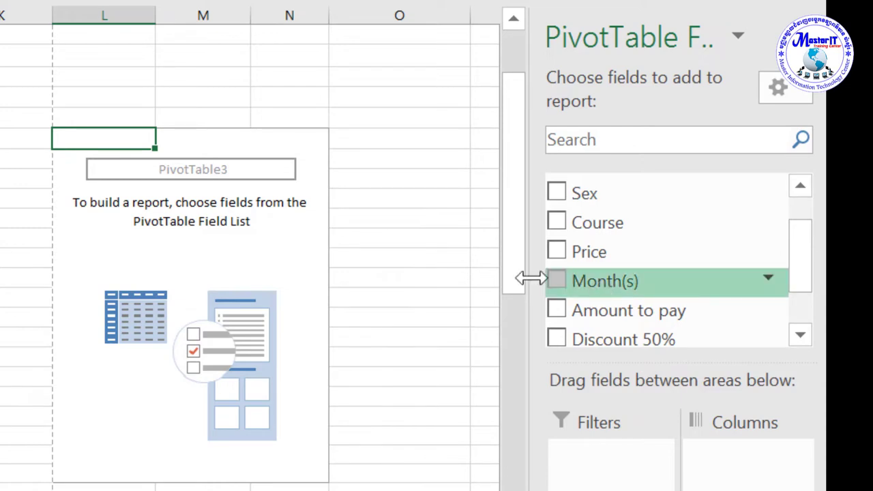
left_click(556, 223)
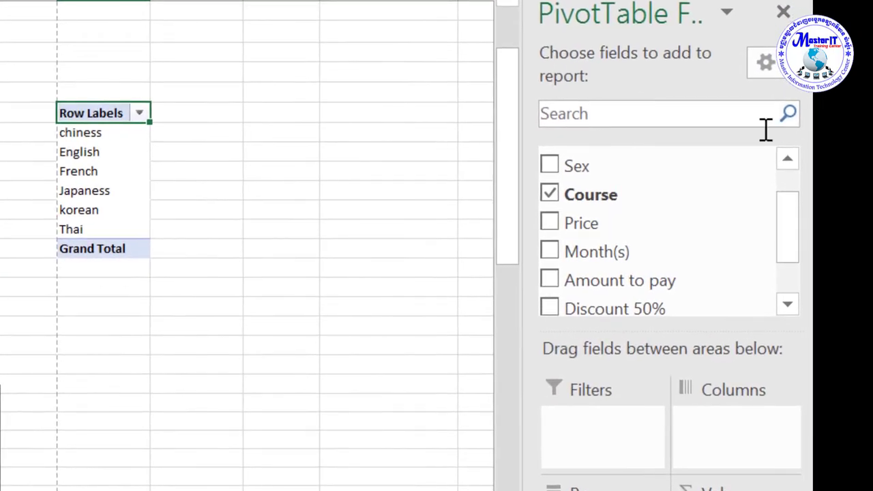
left_click_drag(788, 238, 788, 217)
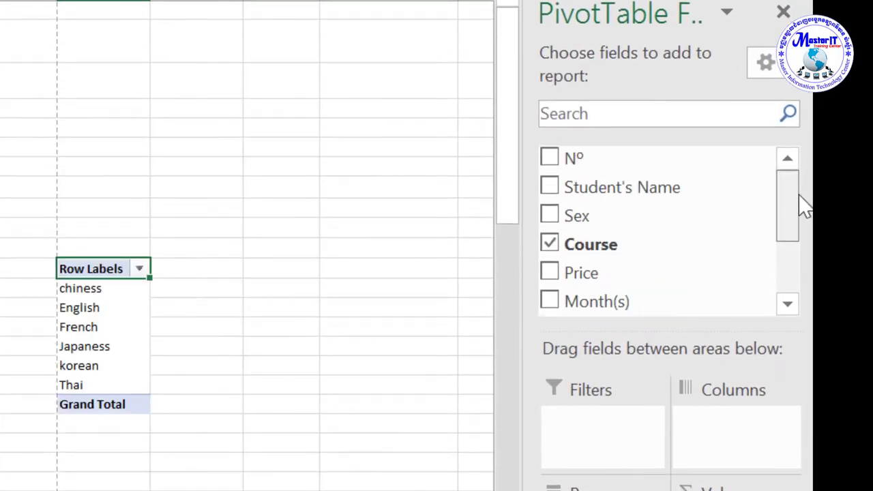
left_click(555, 157)
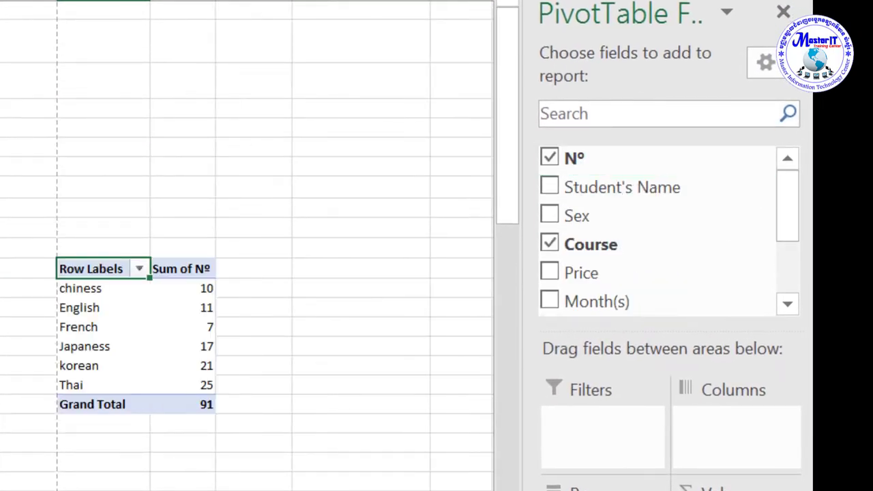
Change the Sum of Nº value field to Count, giving a Grand Total of 13
mouse_move(183, 288)
double_click(184, 269)
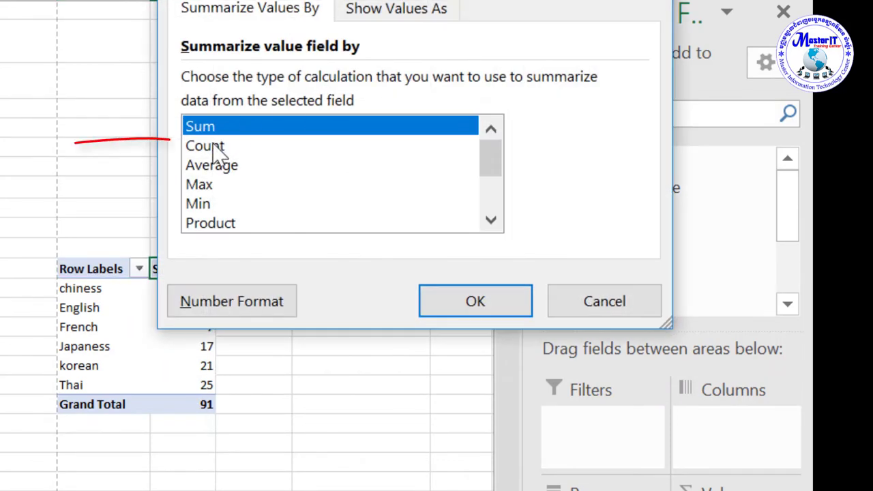
left_click(215, 145)
left_click(470, 304)
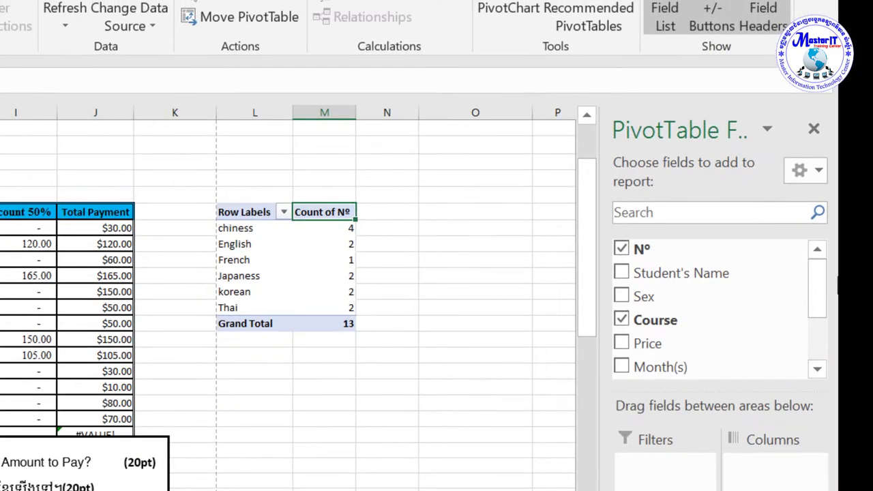
Add Sum of Total Payment per course to the PivotTable, Grand Total 1070
left_click_drag(823, 292, 822, 334)
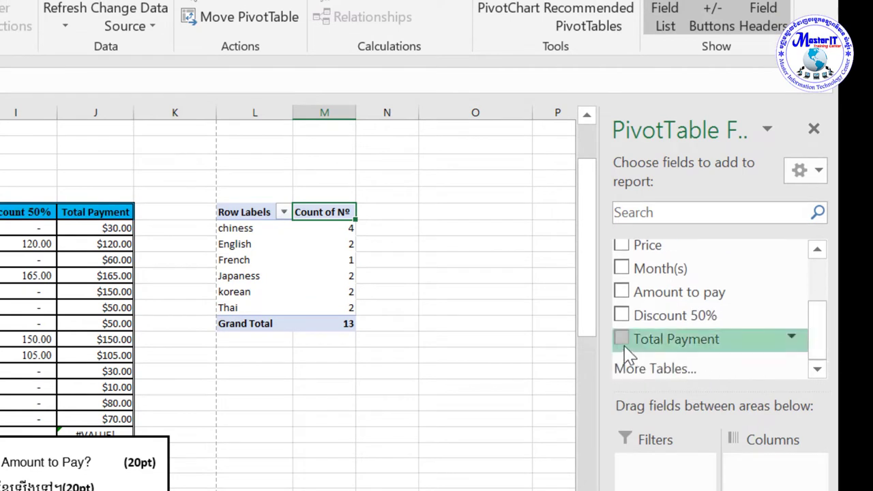
left_click(623, 341)
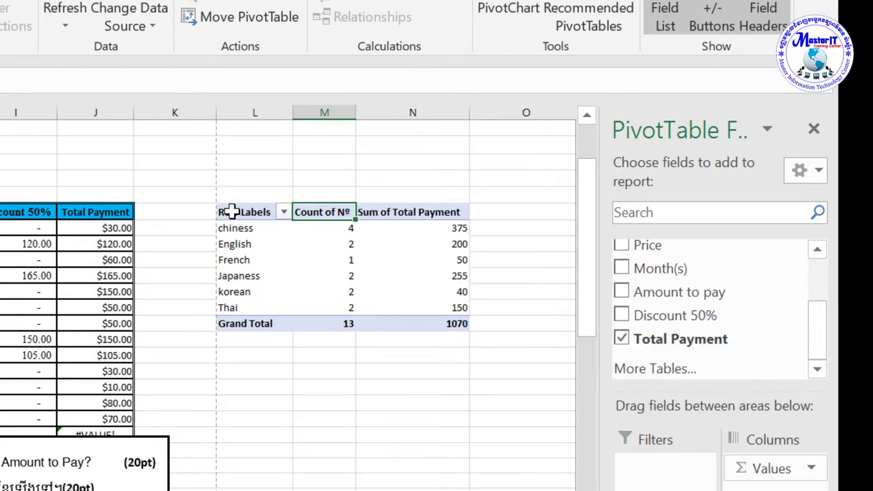
left_click_drag(232, 212, 452, 324)
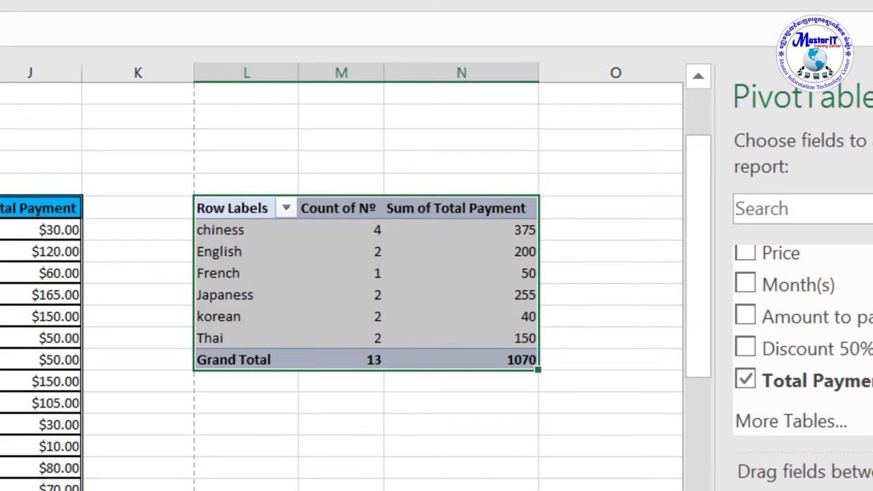
left_click_drag(369, 249, 519, 339)
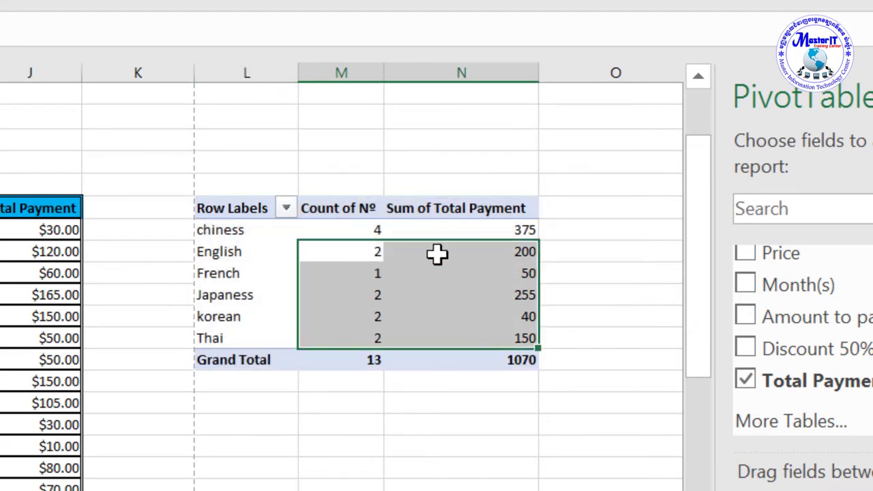
left_click_drag(467, 230, 488, 379)
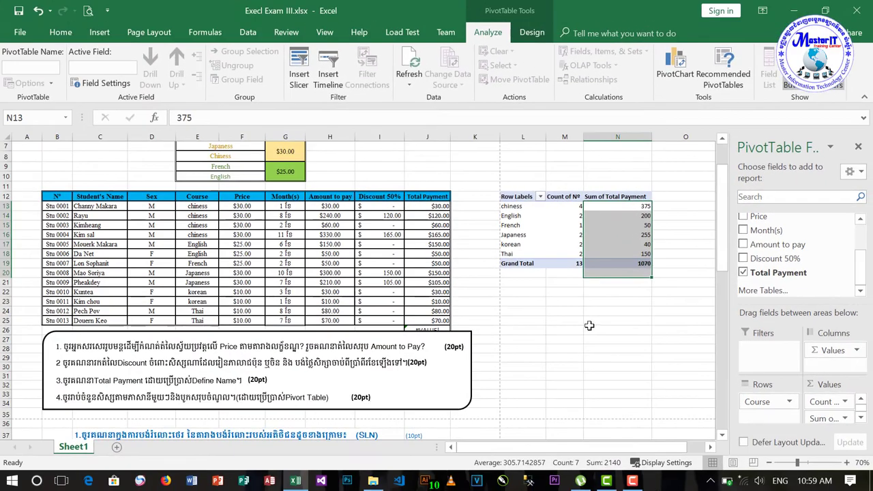
left_click(646, 311)
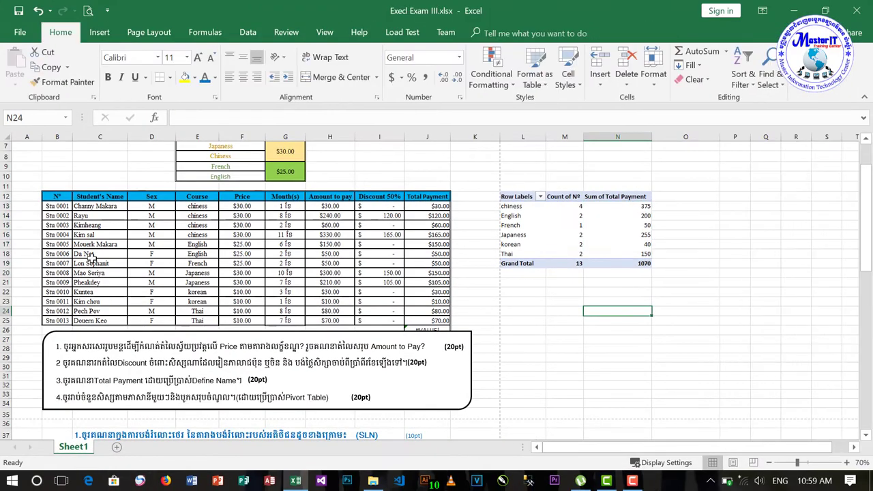
left_click_drag(60, 197, 433, 322)
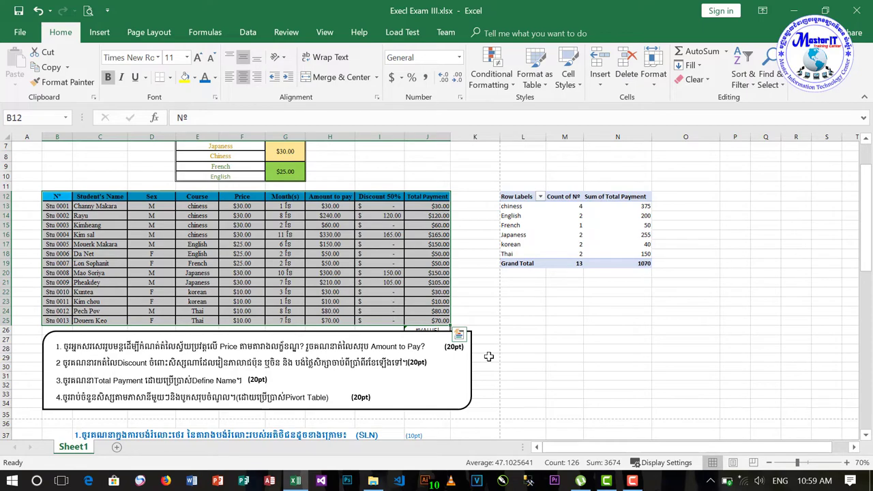
scroll(488, 356, "down", 2)
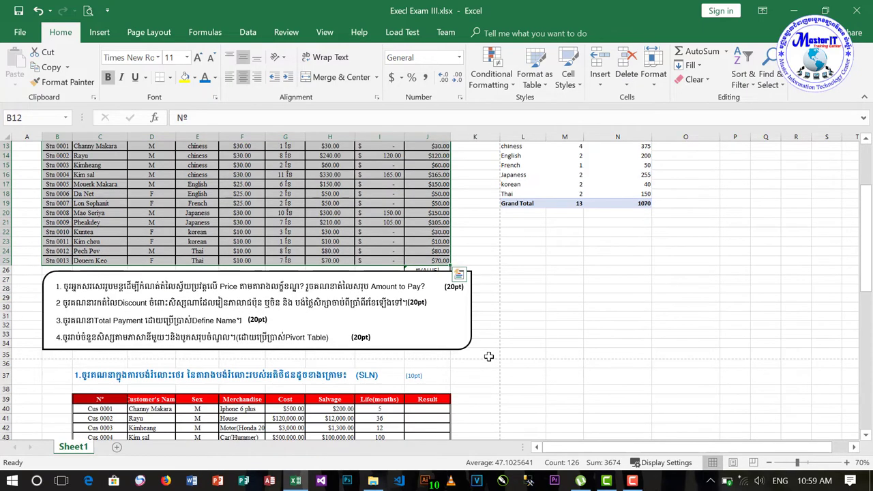
scroll(489, 356, "down", 2)
scroll(489, 356, "down", 2)
scroll(489, 356, "down", 1)
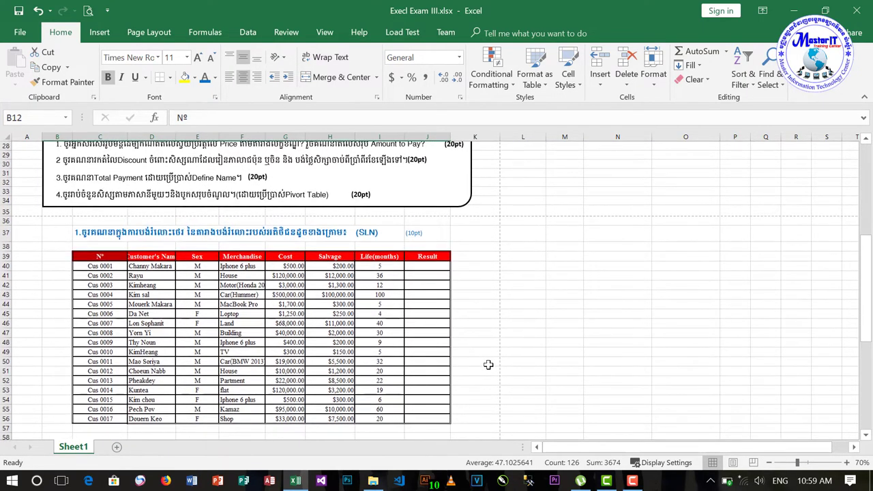
scroll(488, 366, "down", 1)
left_click_drag(96, 228, 410, 389)
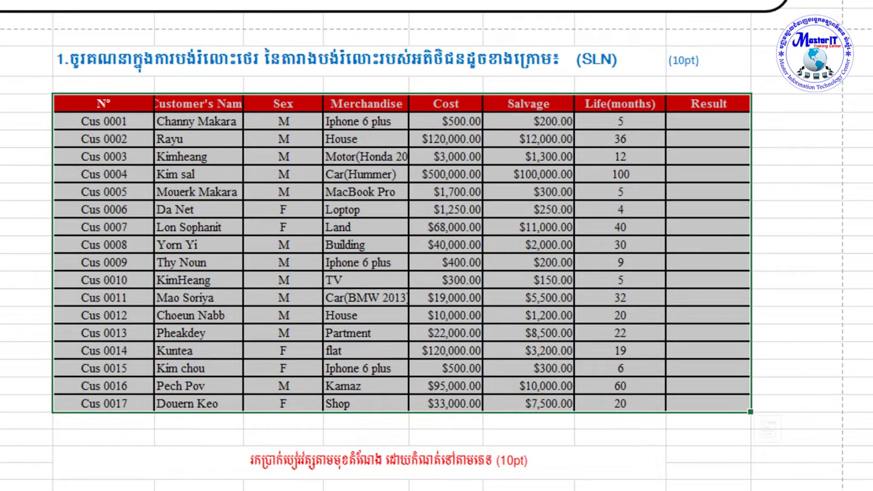
left_click(103, 103)
key("ctrl+a")
mouse_move(103, 103)
left_mouse_down()
mouse_move(644, 362)
mouse_move(676, 398)
left_mouse_up()
left_click(519, 210)
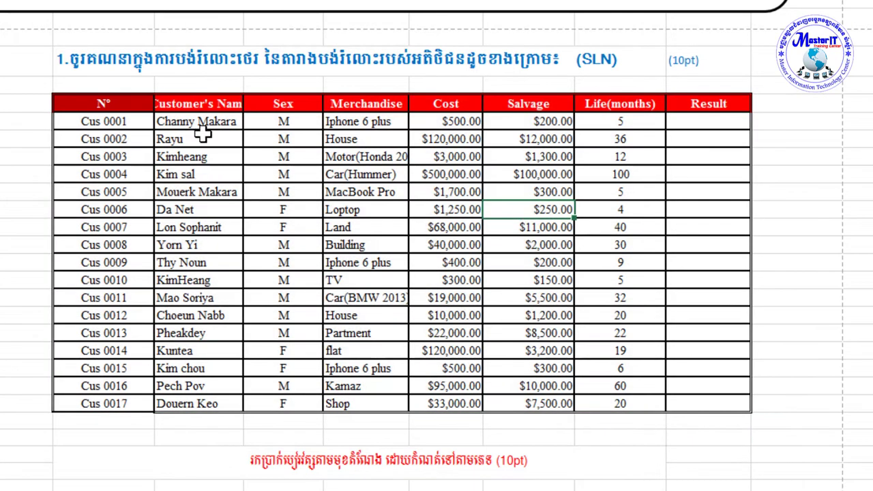
left_click(114, 121)
left_click(198, 120)
left_click(290, 121)
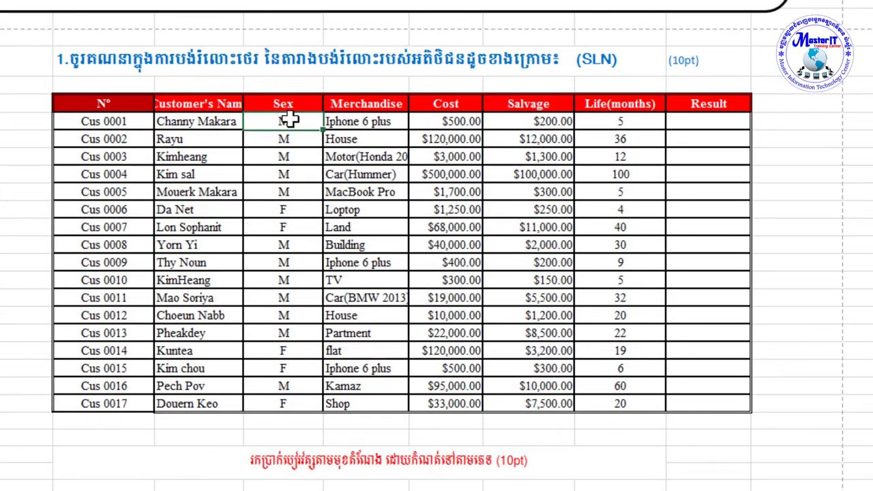
left_click(368, 121)
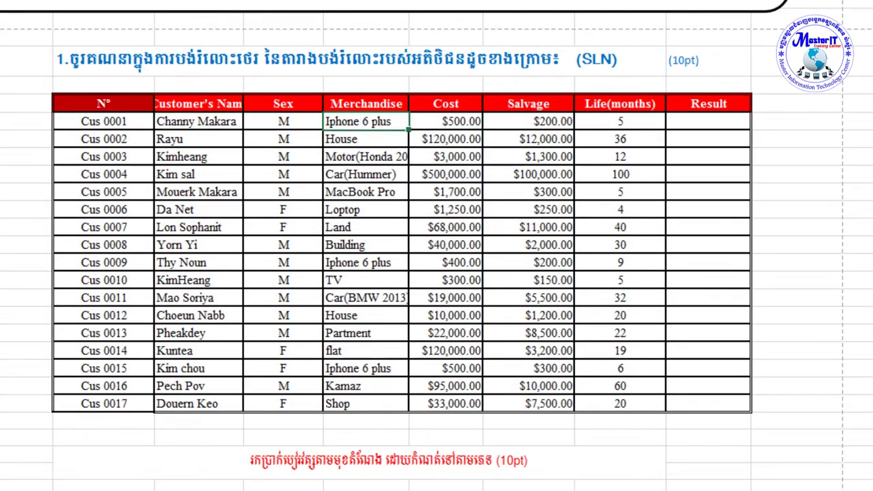
left_click(452, 122)
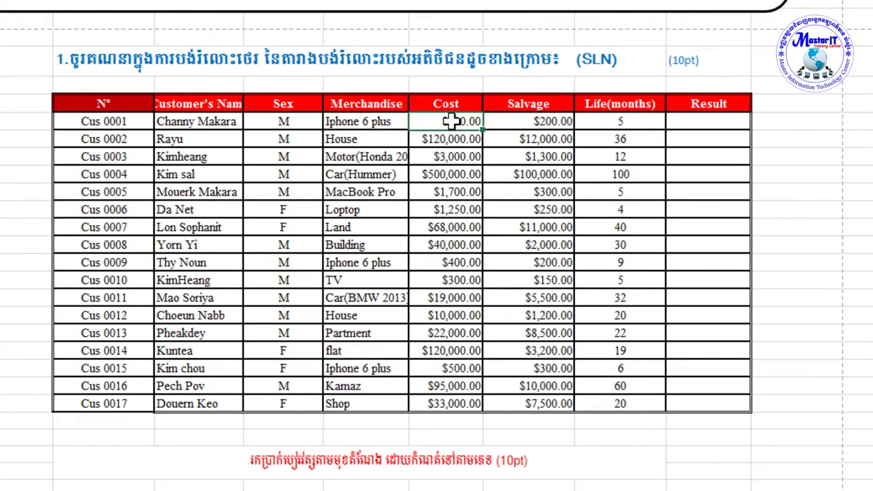
left_click(539, 123)
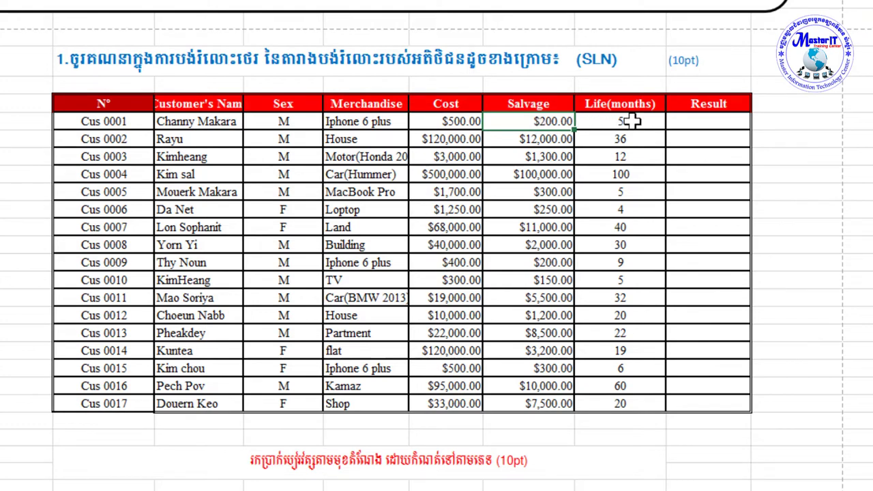
left_click(637, 122)
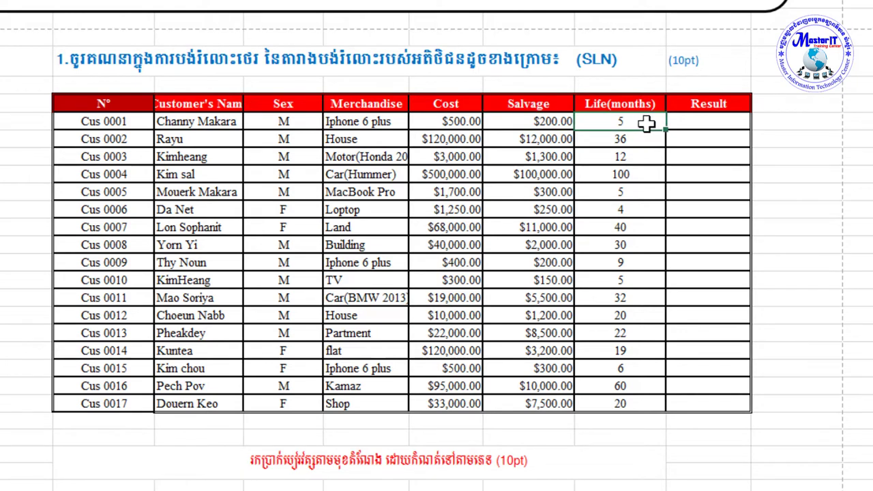
left_click(712, 125)
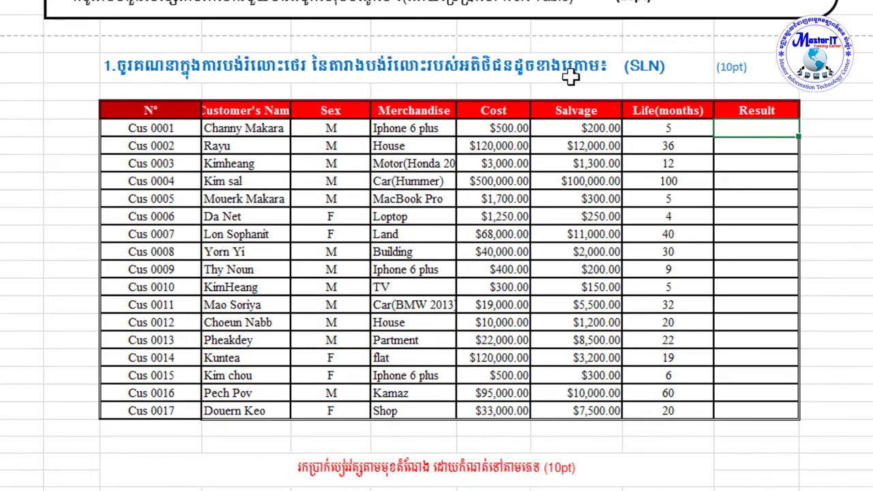
Enter =SLN(G40,H40,I40) in J40 and fill it down to J56
left_click(640, 67)
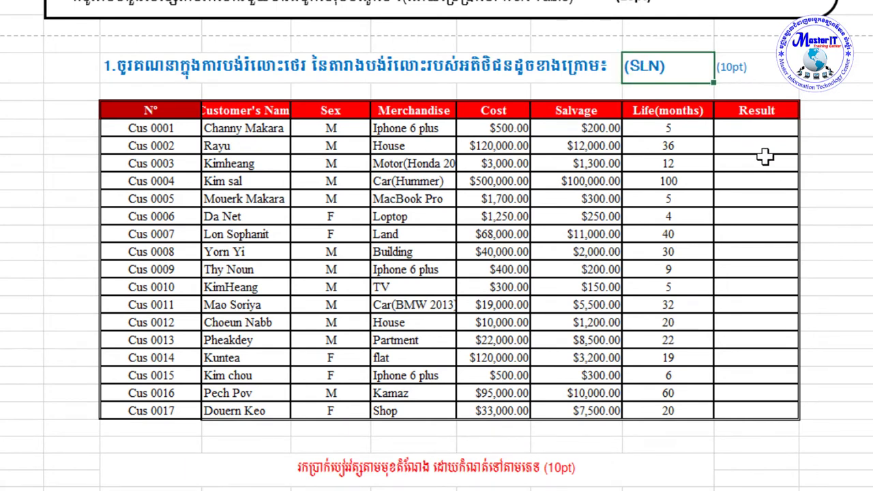
left_click(738, 130)
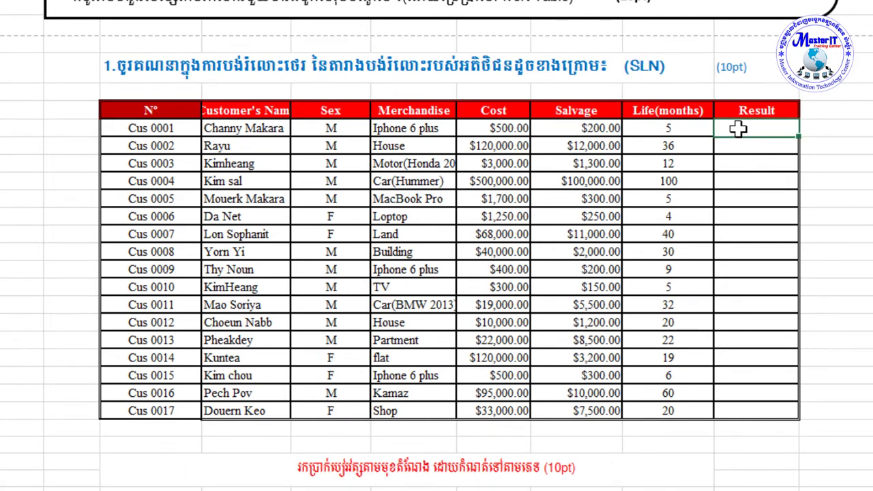
type("=")
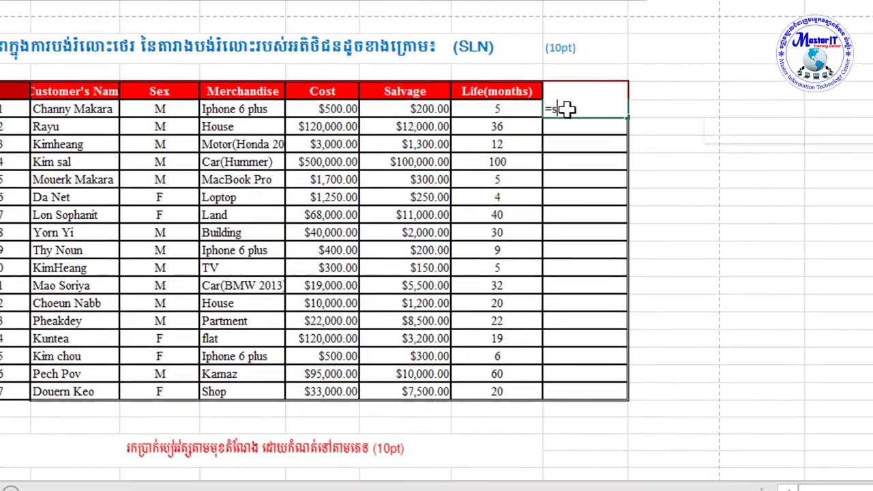
type("SLN(")
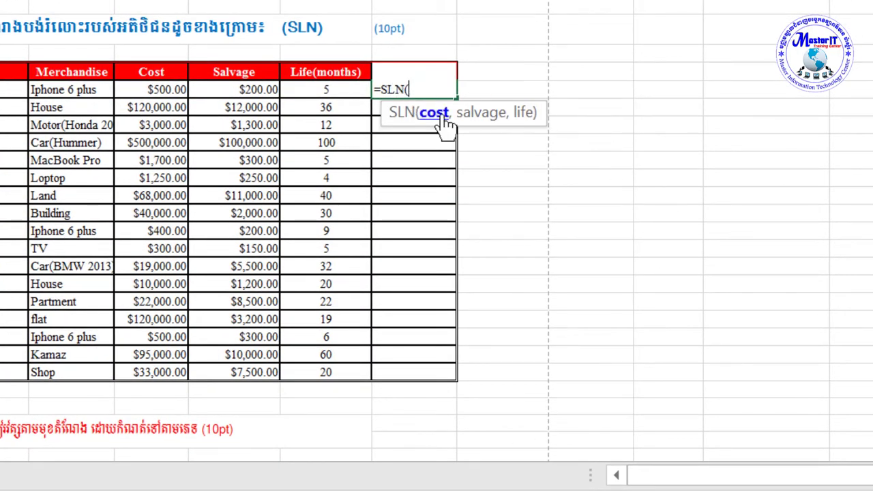
left_click(147, 89)
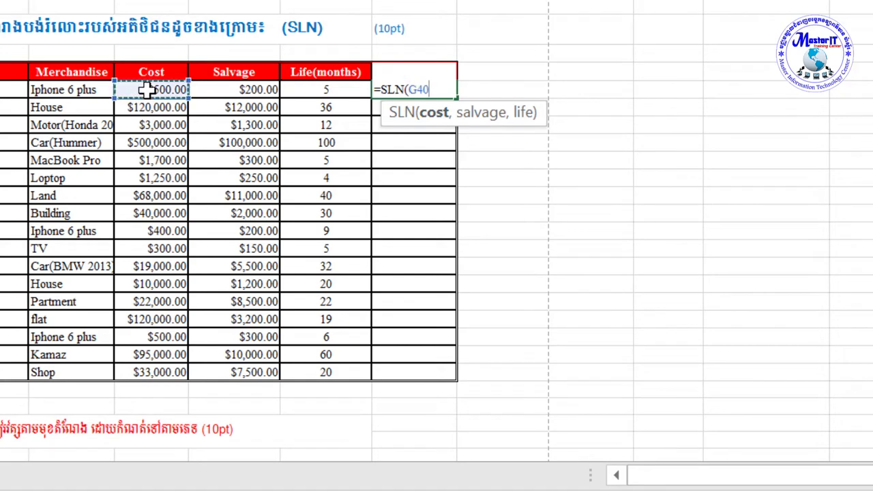
type(",")
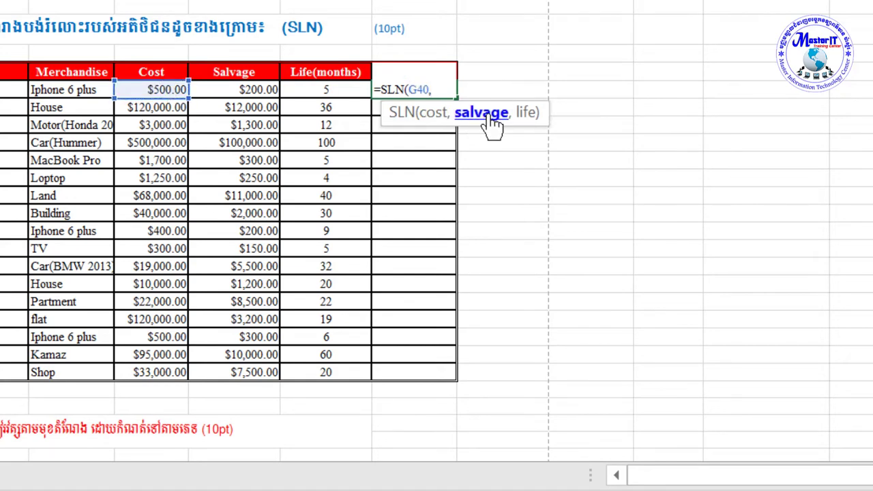
left_click(252, 90)
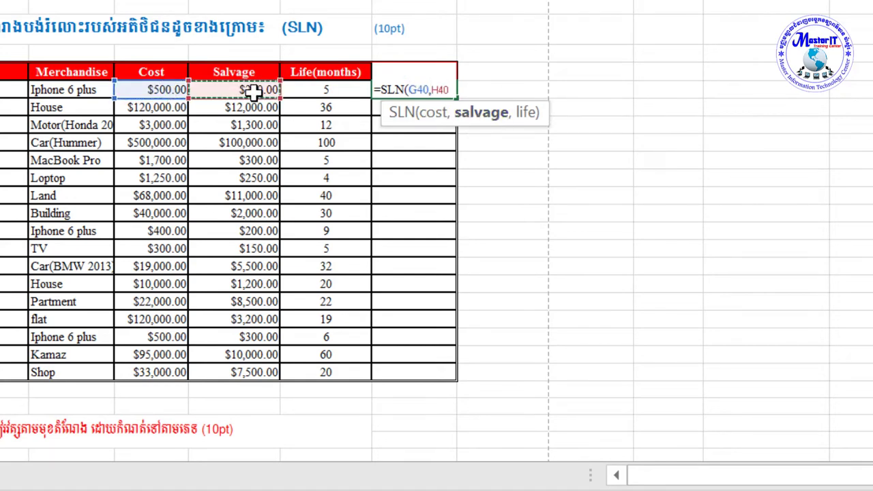
type(",")
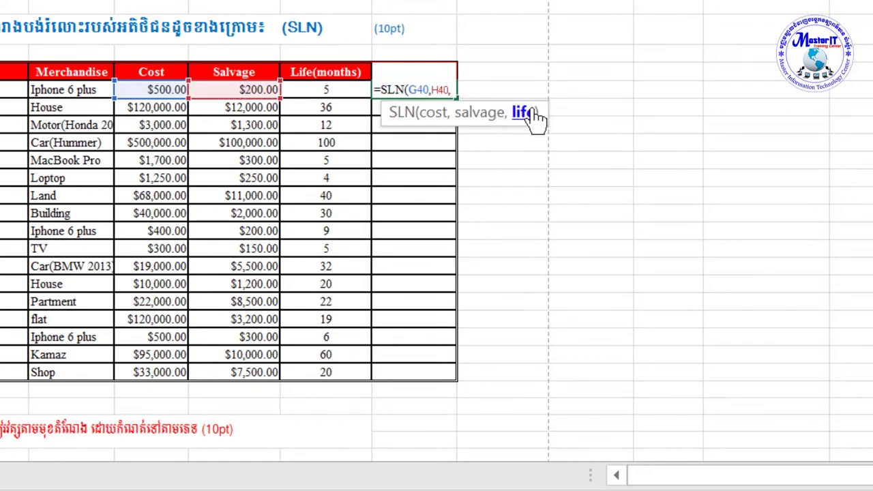
left_click(318, 85)
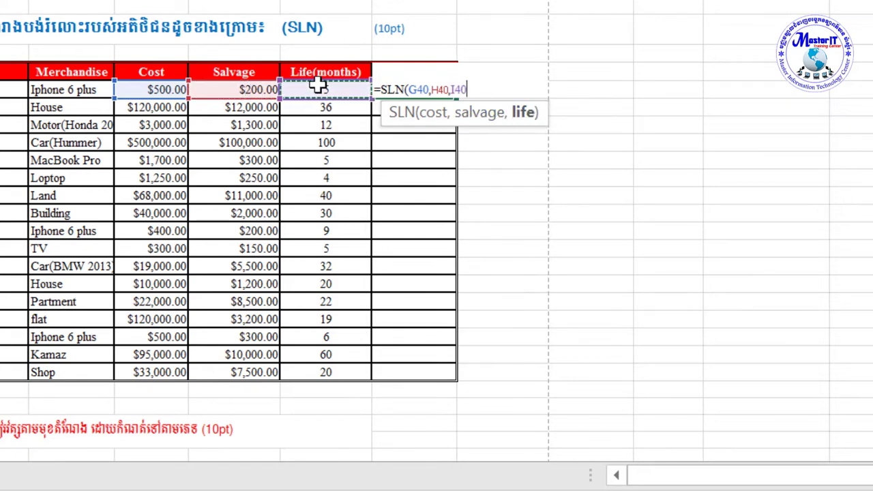
key("Return")
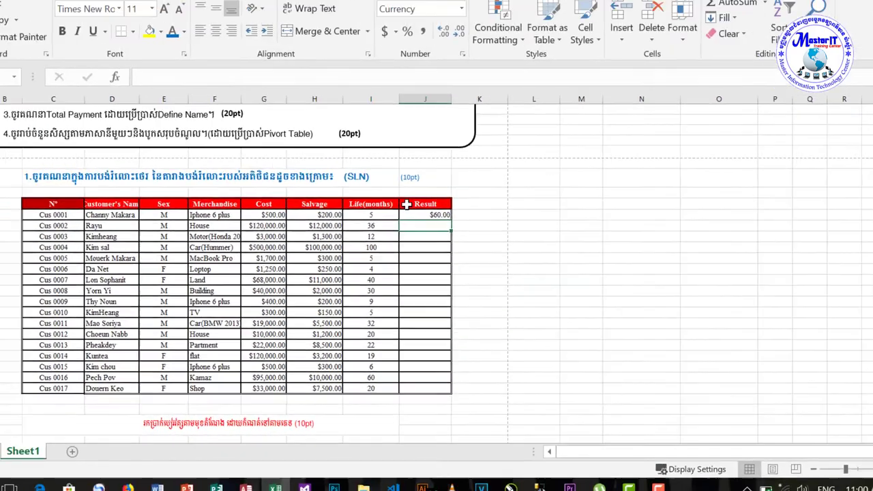
left_click(440, 239)
left_click_drag(449, 243, 433, 393)
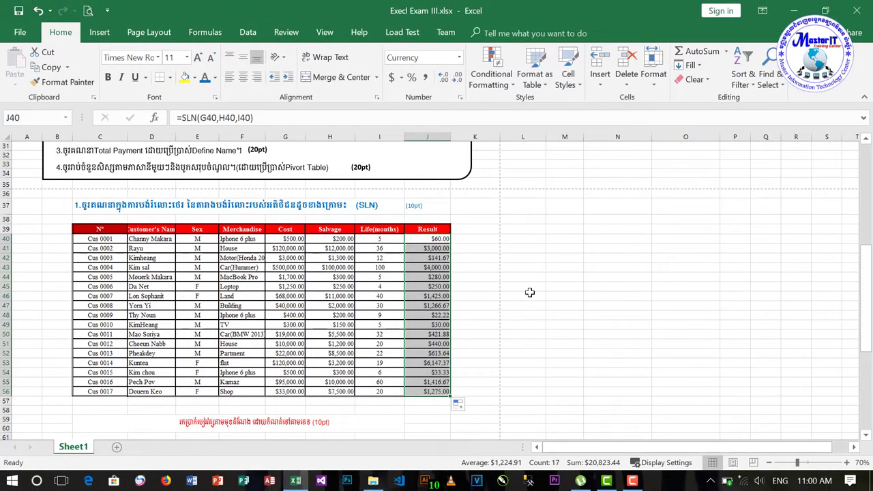
left_click(431, 240)
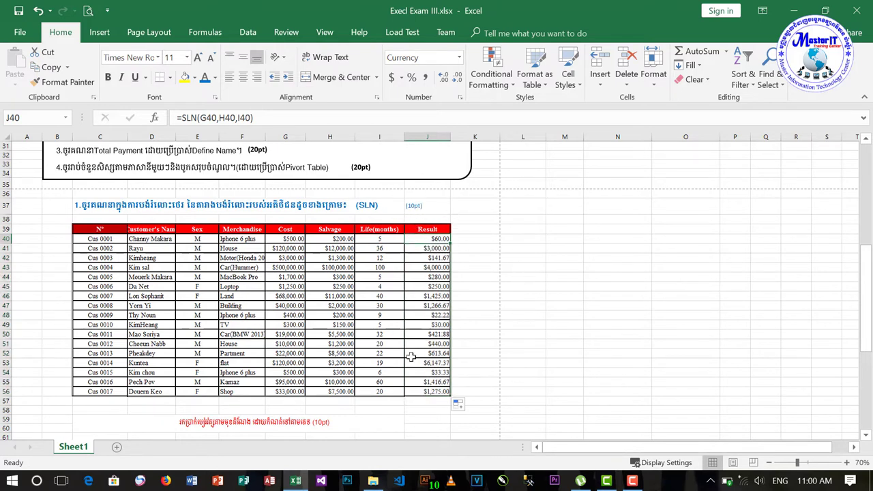
scroll(411, 357, "up", 3)
scroll(417, 356, "down", 3)
scroll(437, 350, "down", 2)
scroll(437, 352, "down", 2)
scroll(431, 353, "down", 3)
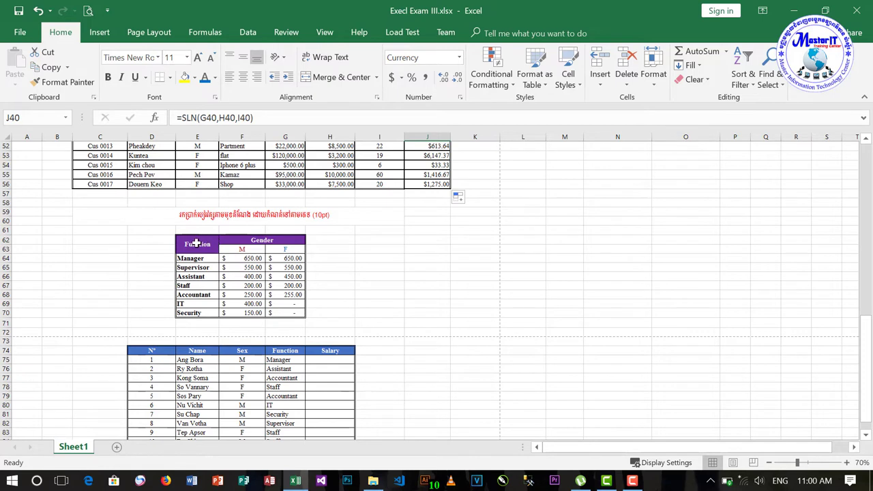
left_click_drag(196, 242, 291, 312)
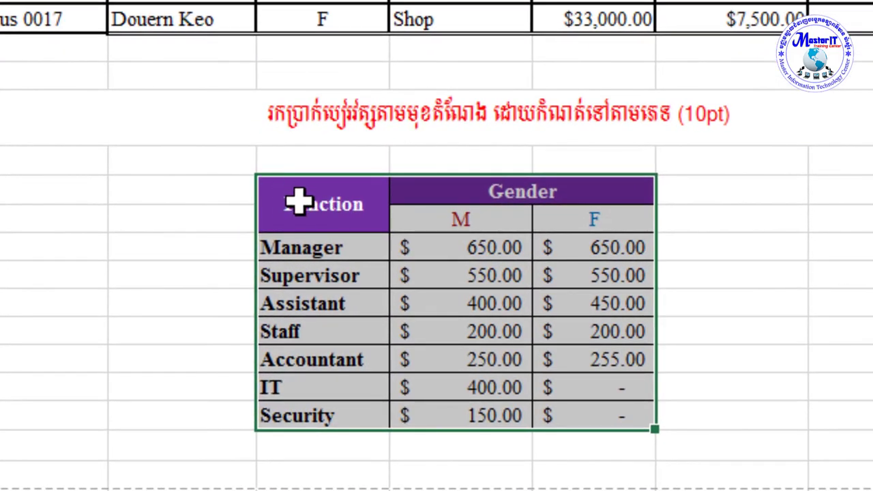
mouse_move(292, 196)
left_mouse_down()
mouse_move(549, 311)
mouse_move(588, 423)
left_mouse_up()
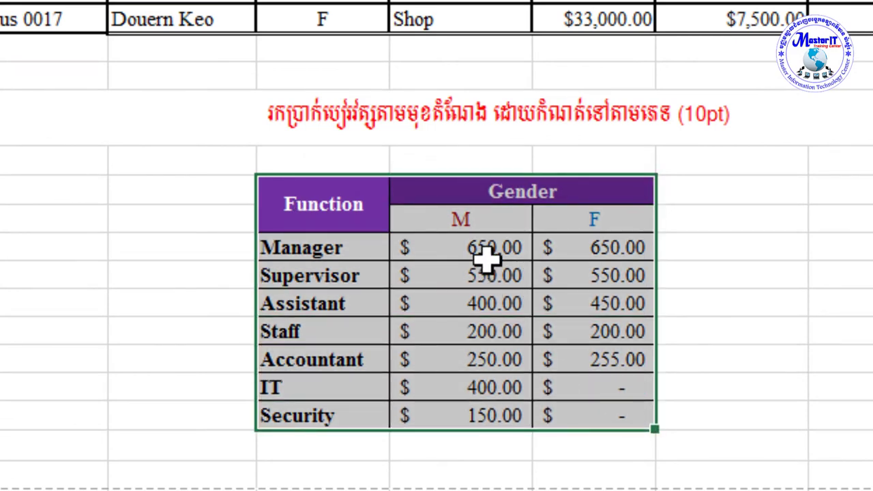
mouse_move(427, 243)
left_mouse_down()
mouse_move(511, 362)
mouse_move(505, 388)
left_mouse_up()
left_click_drag(594, 247, 626, 415)
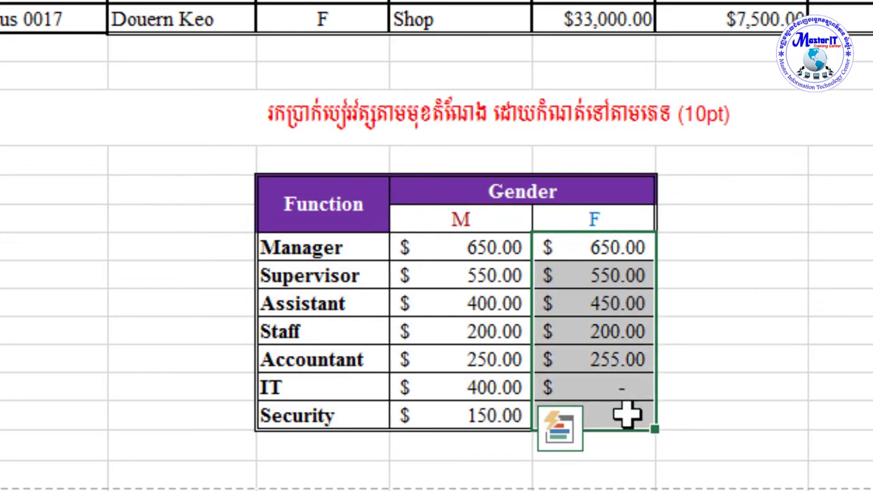
scroll(852, 405, "down", 3)
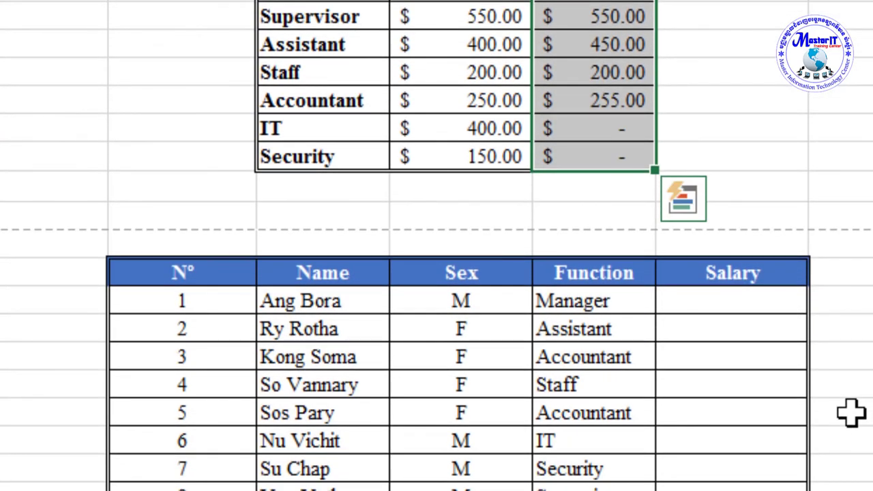
scroll(164, 226, "down", 1)
scroll(163, 225, "down", 1)
mouse_move(171, 89)
left_mouse_down()
mouse_move(748, 349)
mouse_move(750, 377)
left_mouse_up()
left_click(399, 234)
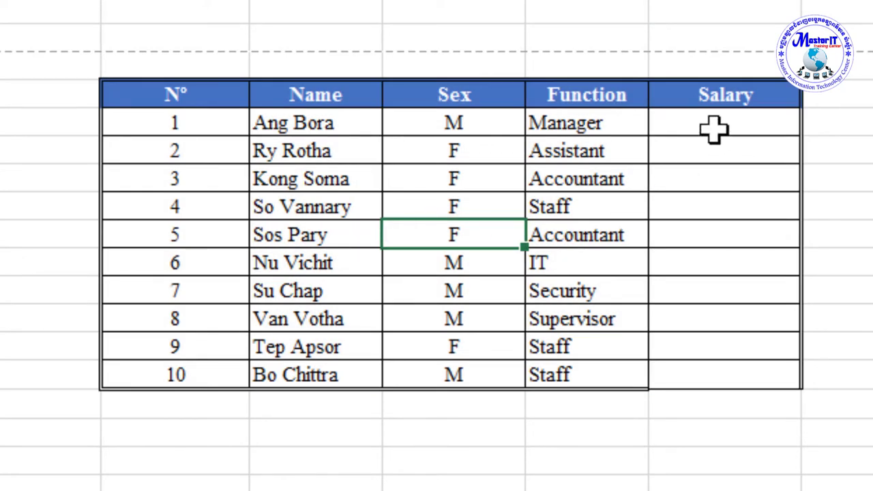
left_click_drag(717, 129, 713, 374)
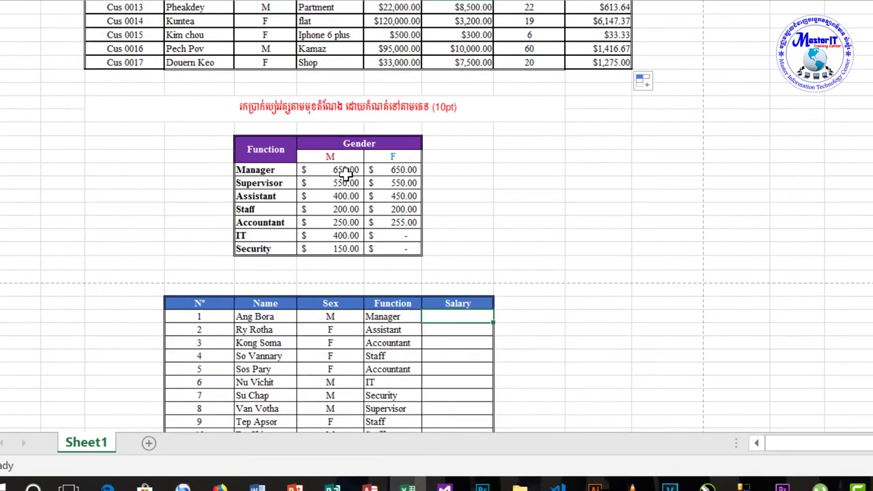
left_click(346, 171)
left_click(406, 170)
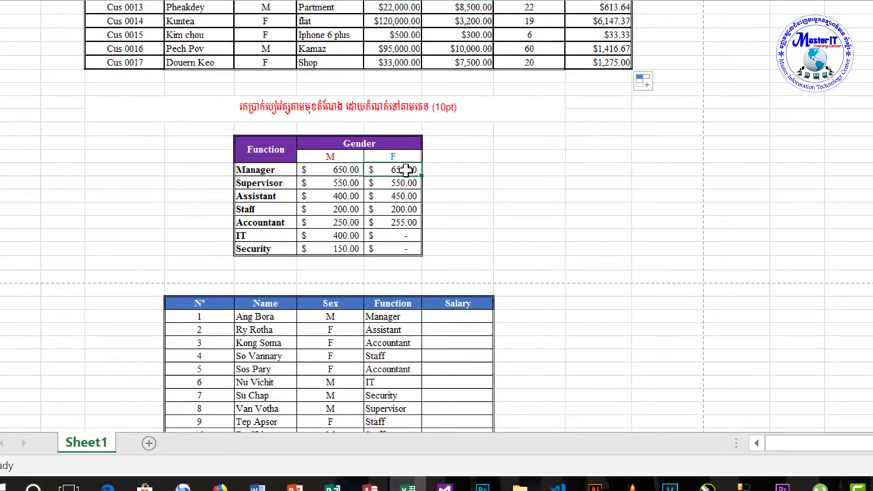
left_click(447, 317)
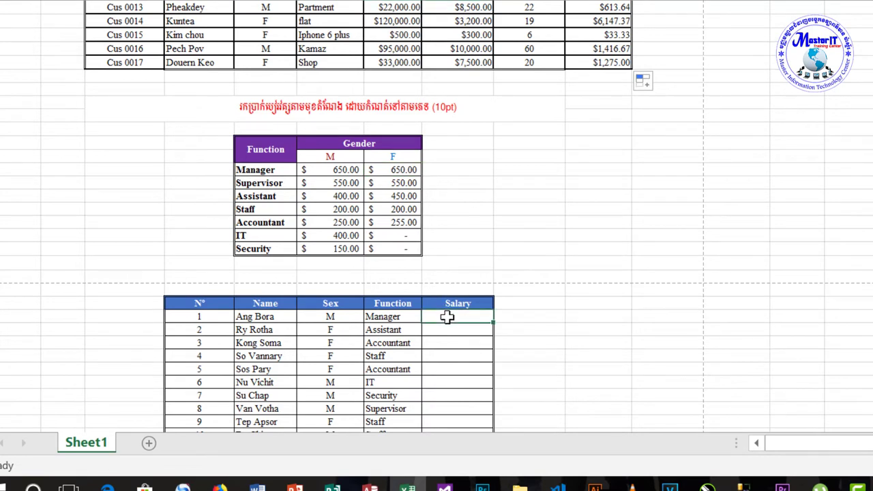
left_click(347, 158)
left_click(404, 158)
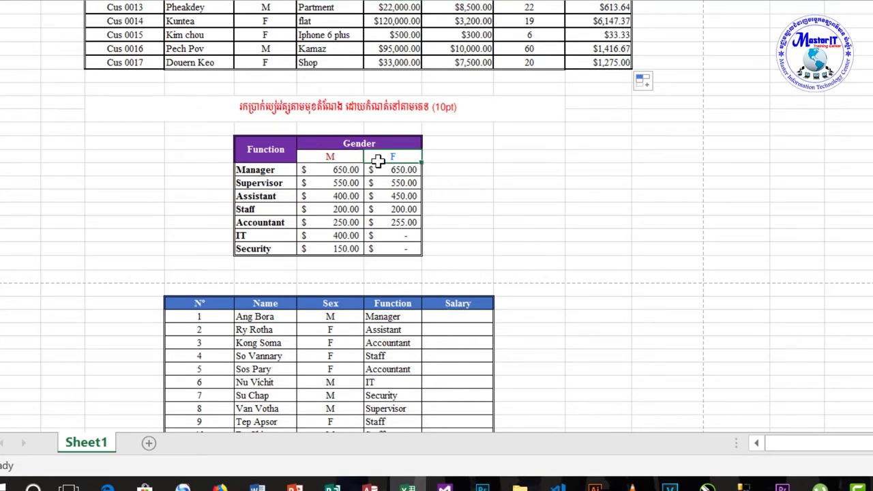
left_click(446, 318)
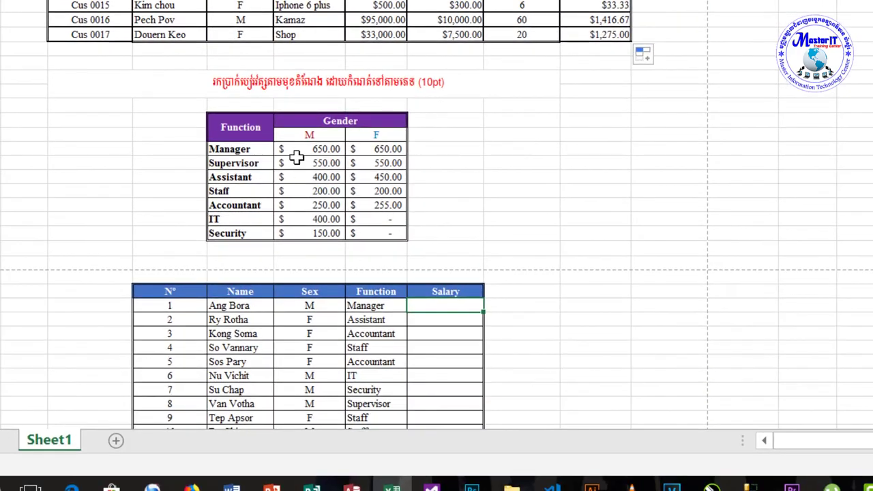
left_click_drag(313, 149, 317, 233)
left_click_drag(376, 149, 385, 233)
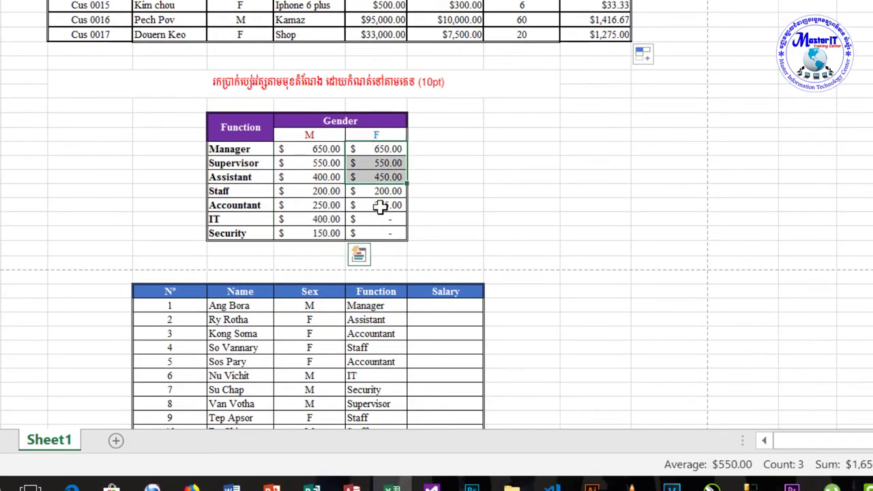
key("ctrl+v")
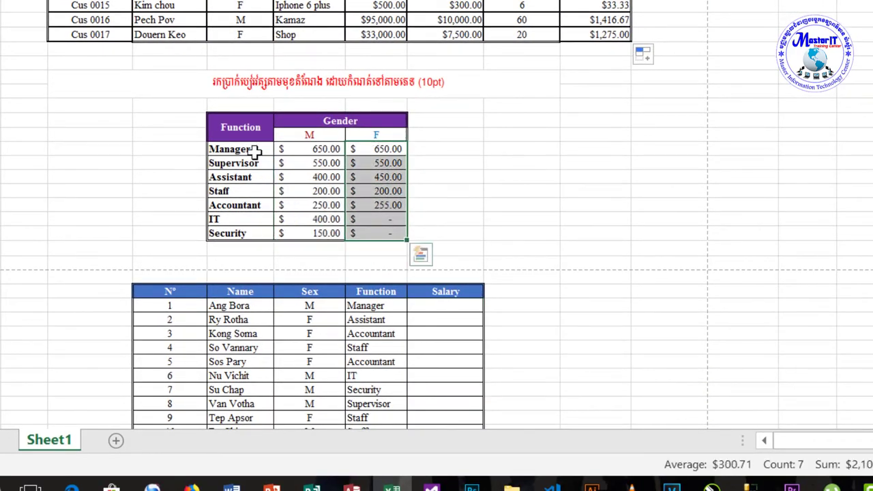
left_click(255, 151)
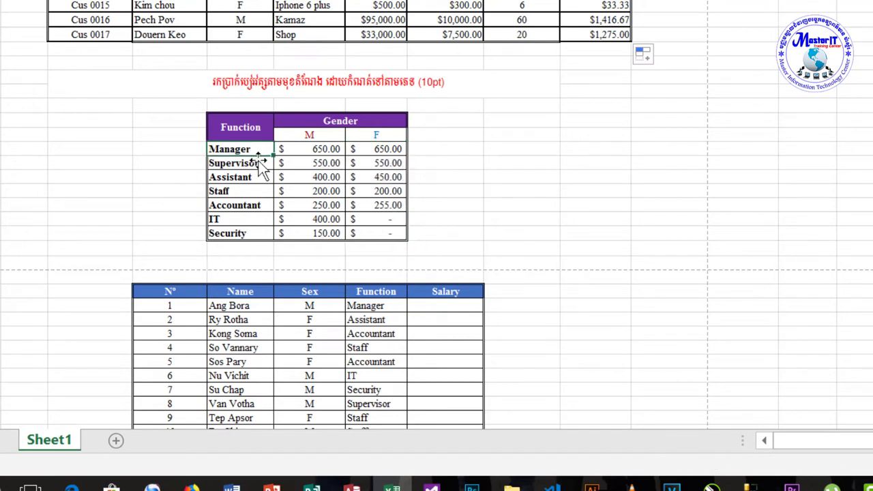
left_click(261, 176)
left_click(370, 164)
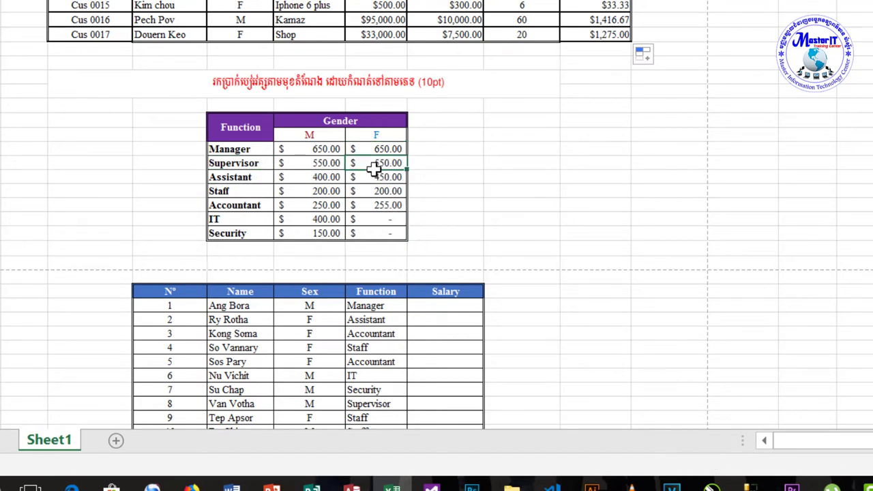
left_click(447, 303)
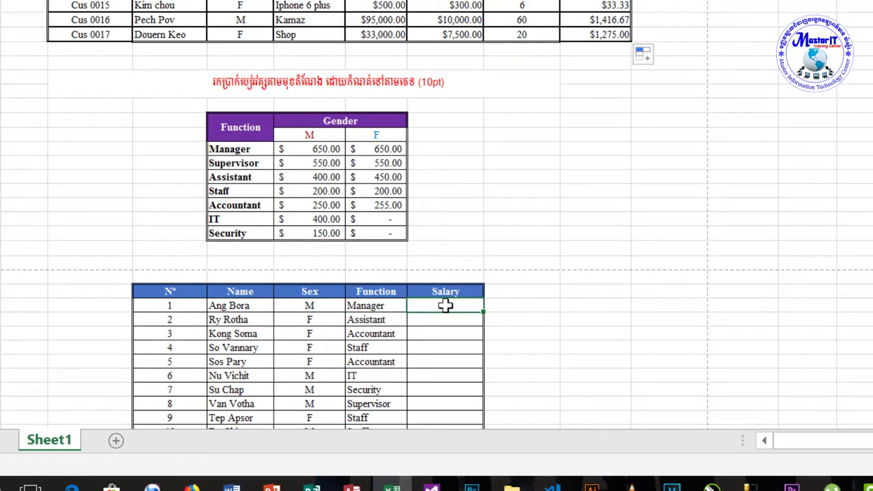
left_click_drag(310, 149, 326, 234)
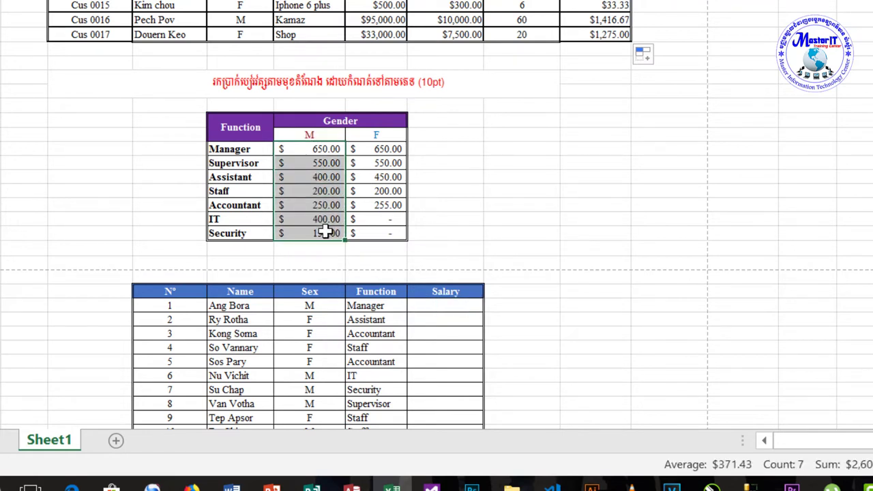
left_click_drag(386, 148, 383, 234)
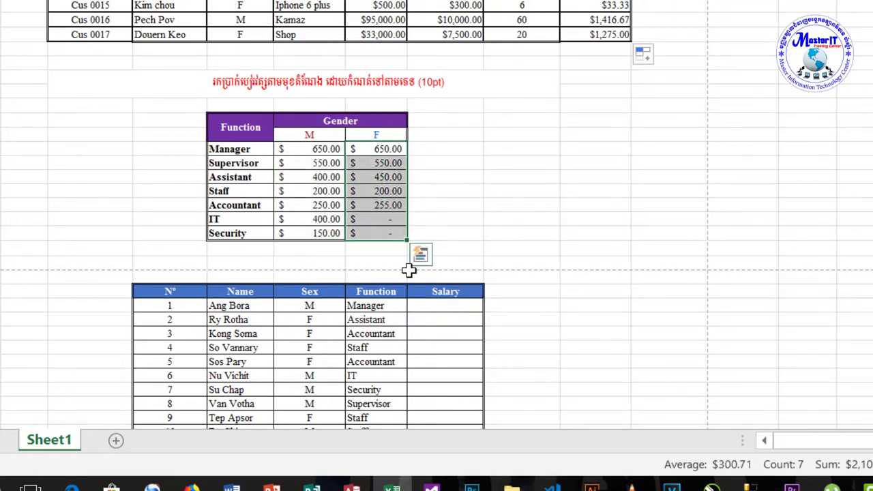
left_click(439, 306)
type("=")
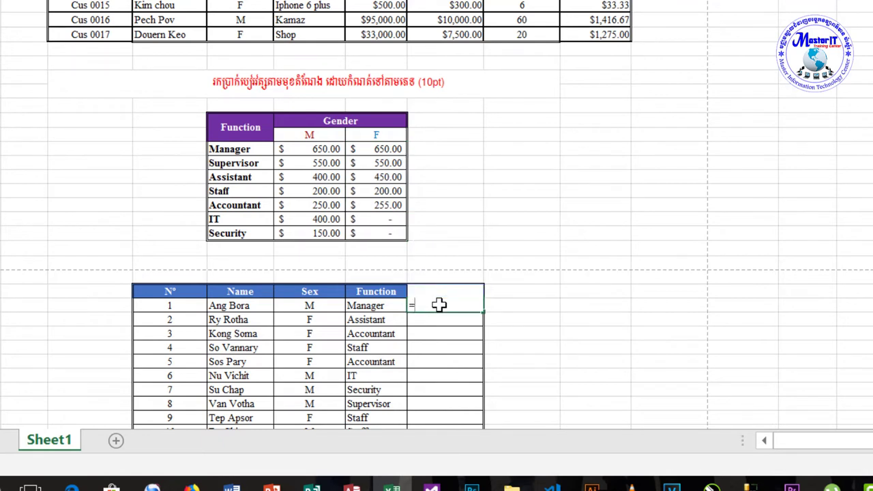
Start the first Salary formula with =IF(F75="M", testing for male employees
type("if")
key("Tab")
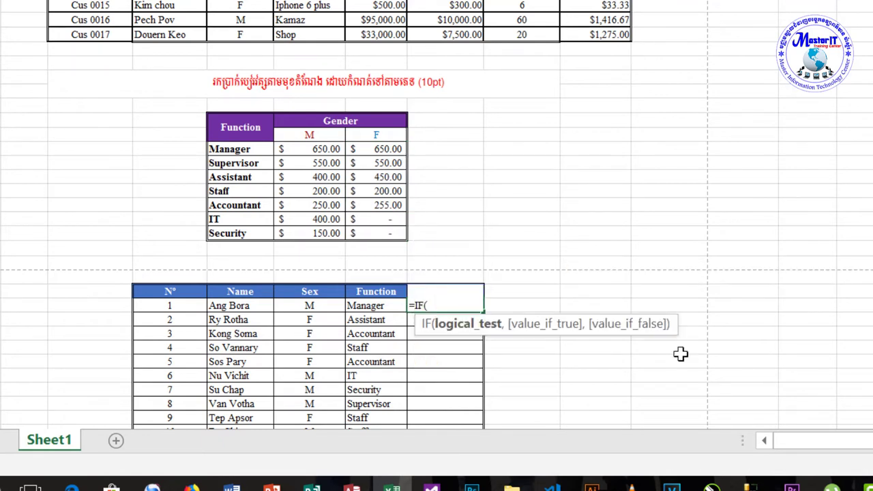
left_click(311, 306)
type("=")
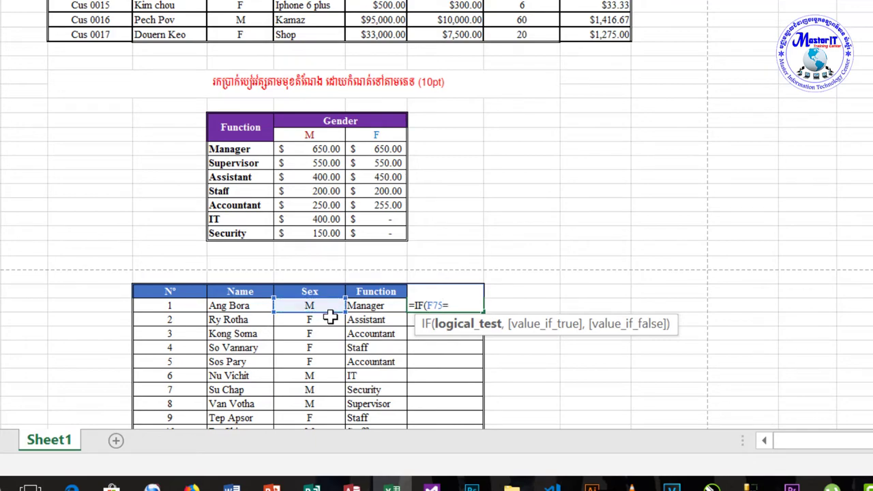
type("\"M")
type("\",")
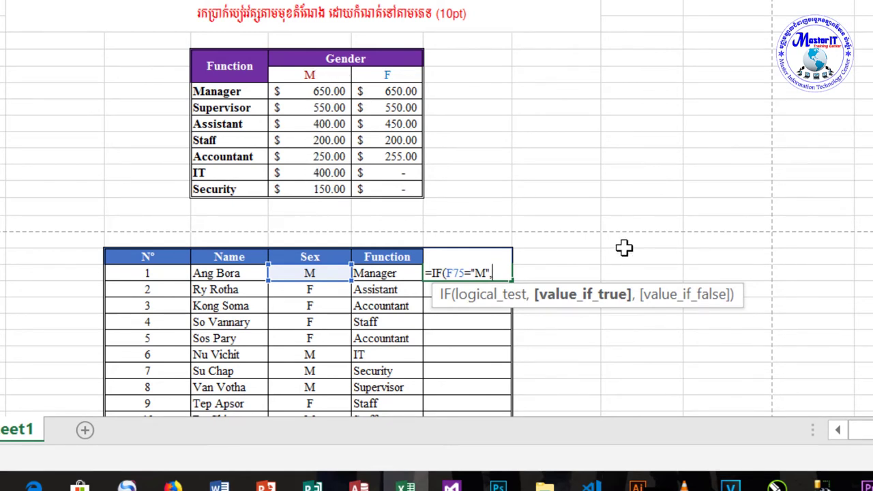
Add the male branch VLOOKUP(G75,$E$62:$G$70,2,FALSE) with an absolute table range
type("vlo")
key("Tab")
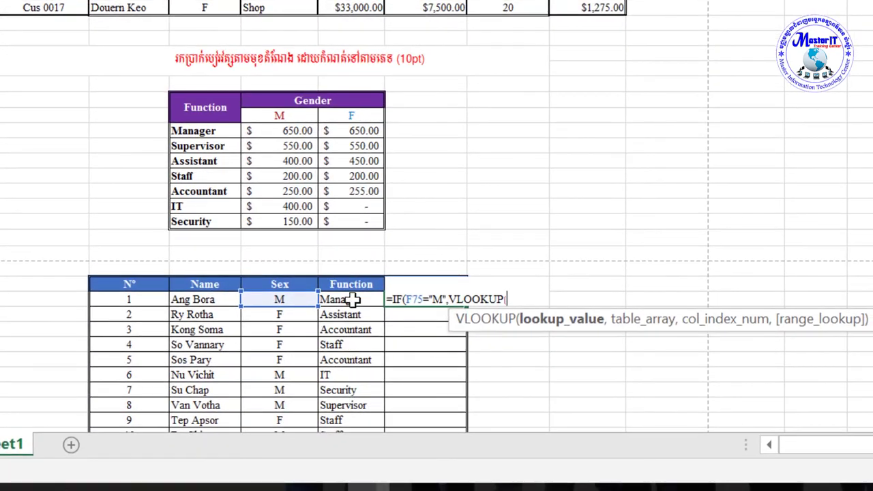
left_click(352, 300)
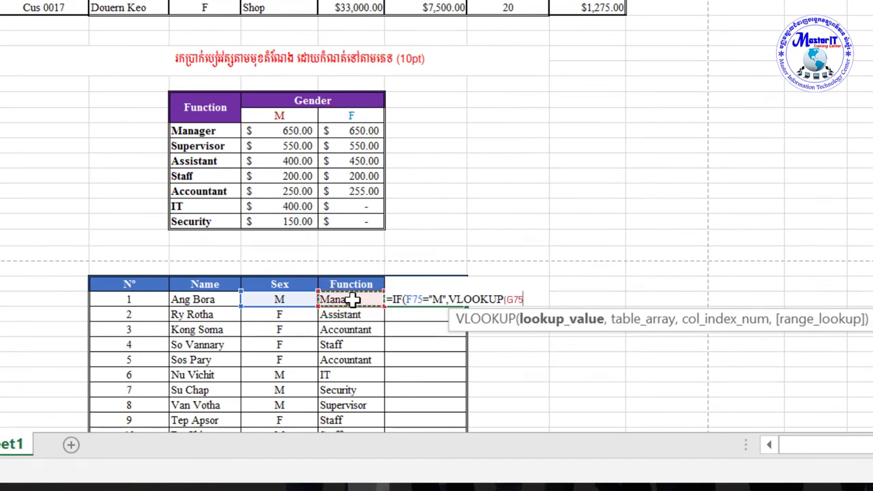
type(",")
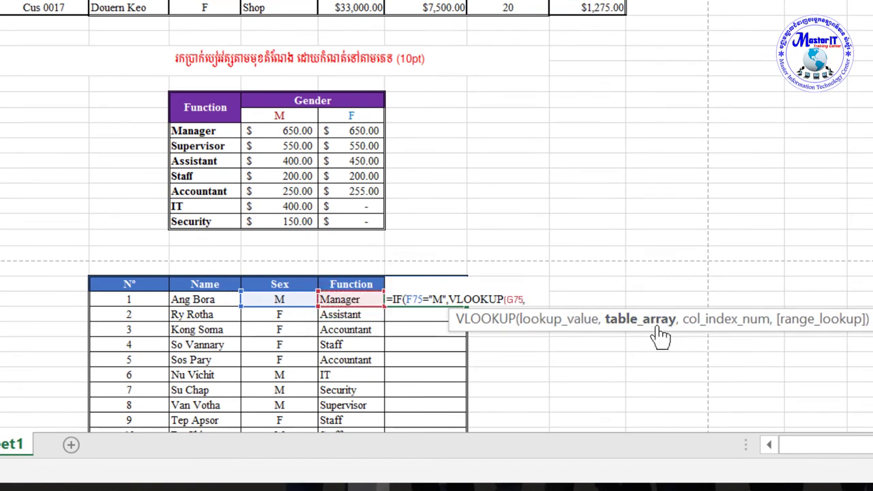
left_click_drag(198, 106, 348, 226)
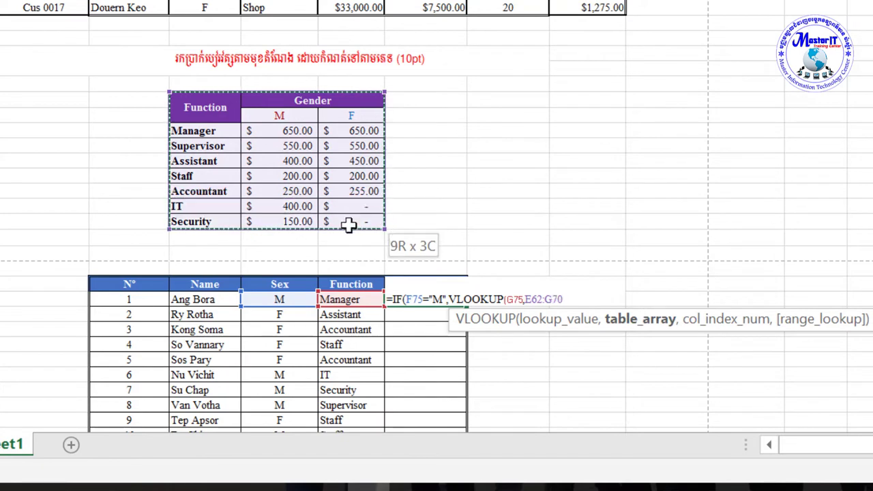
key("F4")
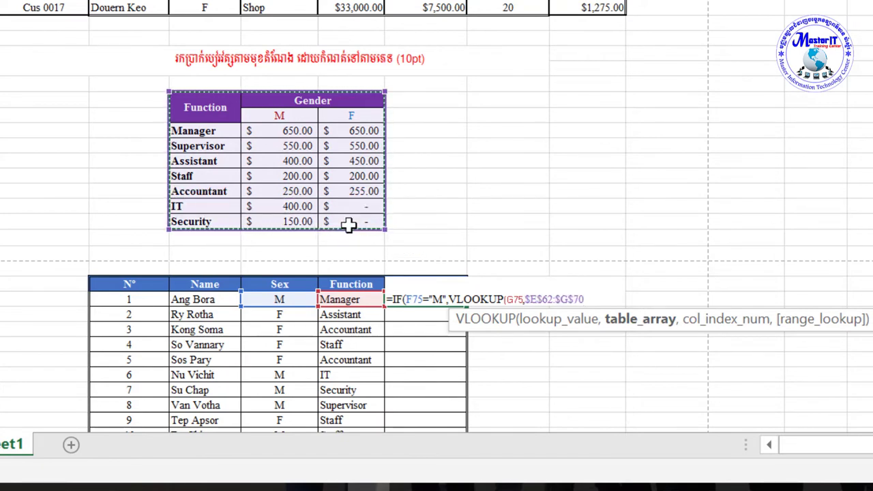
type(",2")
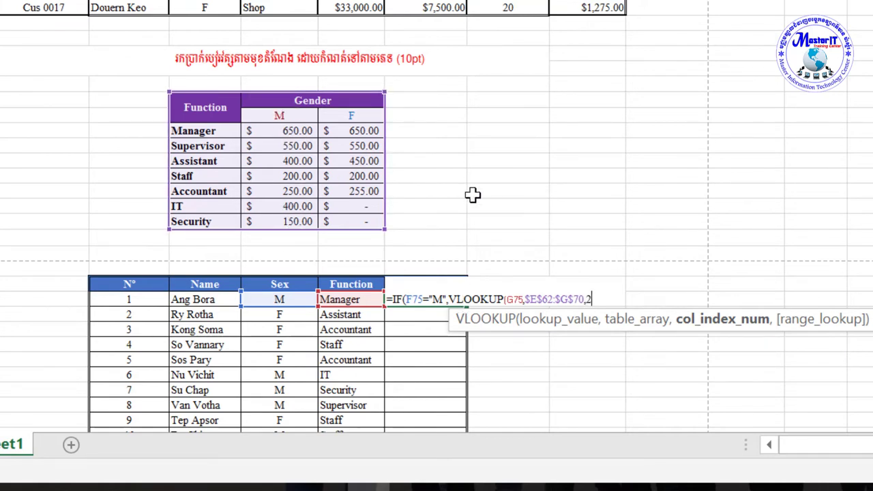
type(",")
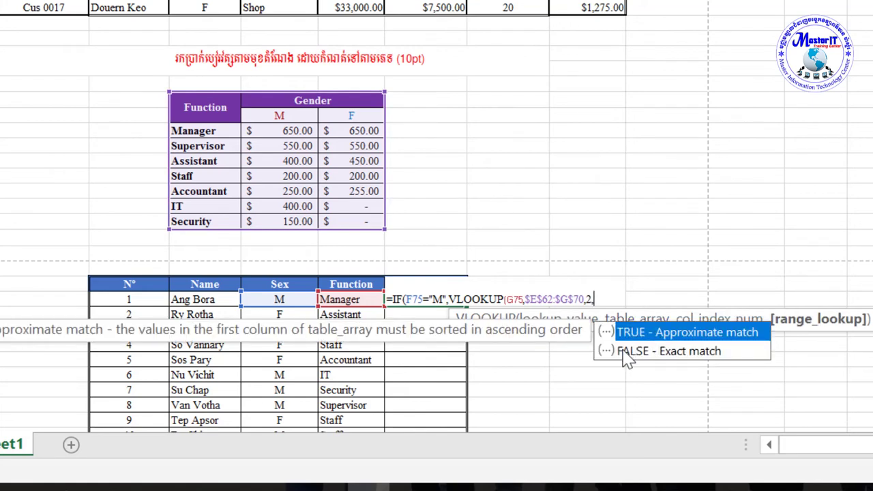
double_click(659, 358)
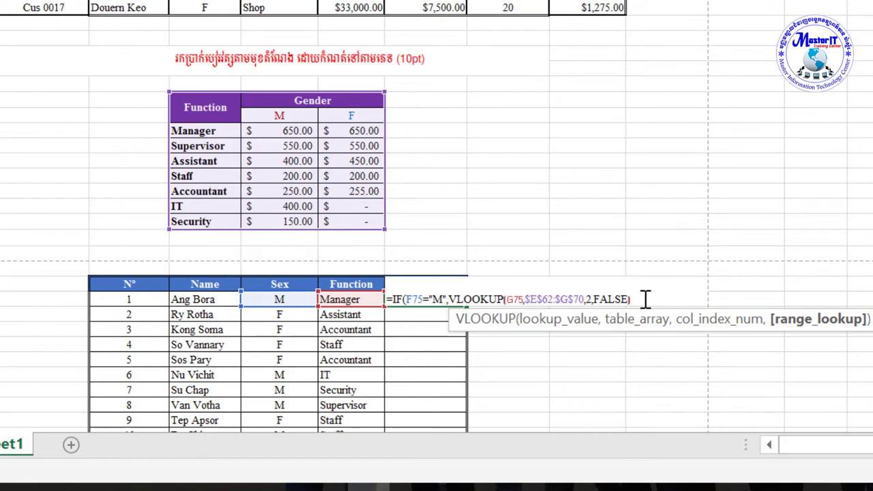
Open the female branch with a nested IF(F75="F", test
type("),")
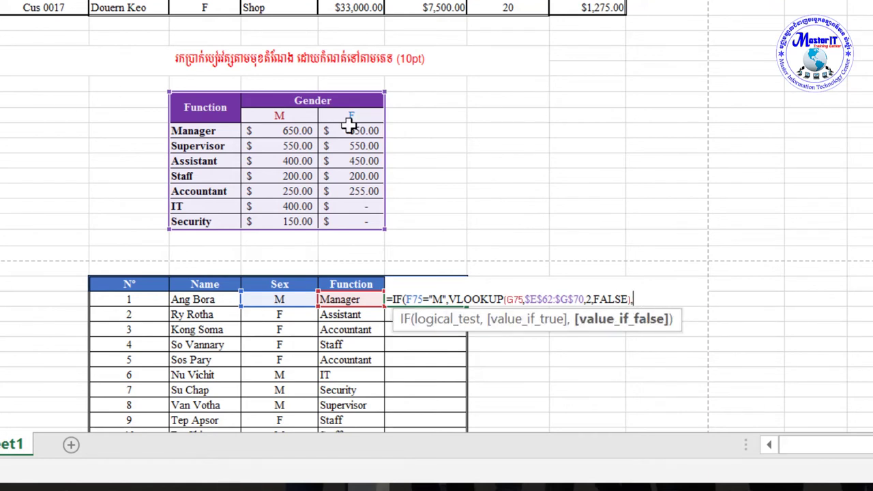
type("I")
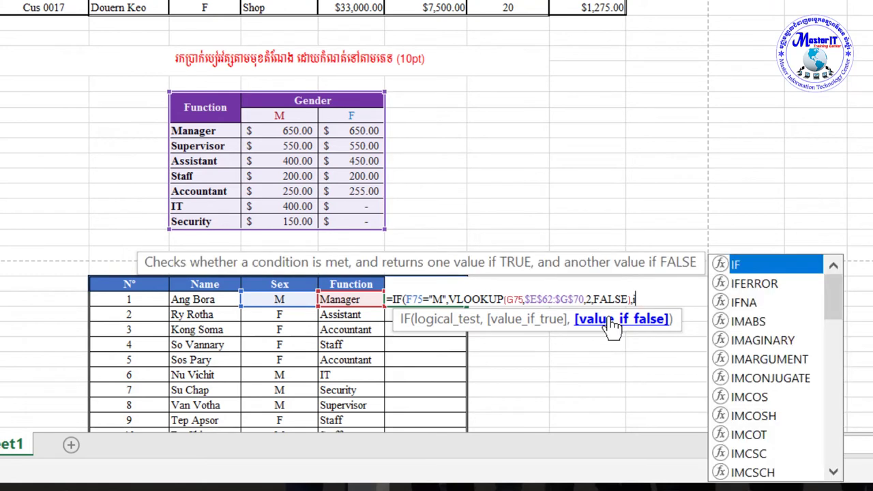
type("F(")
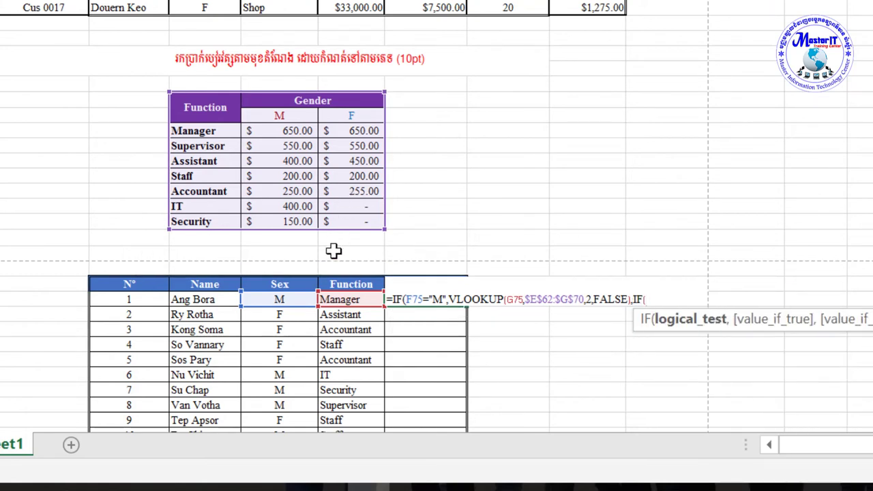
left_click(272, 301)
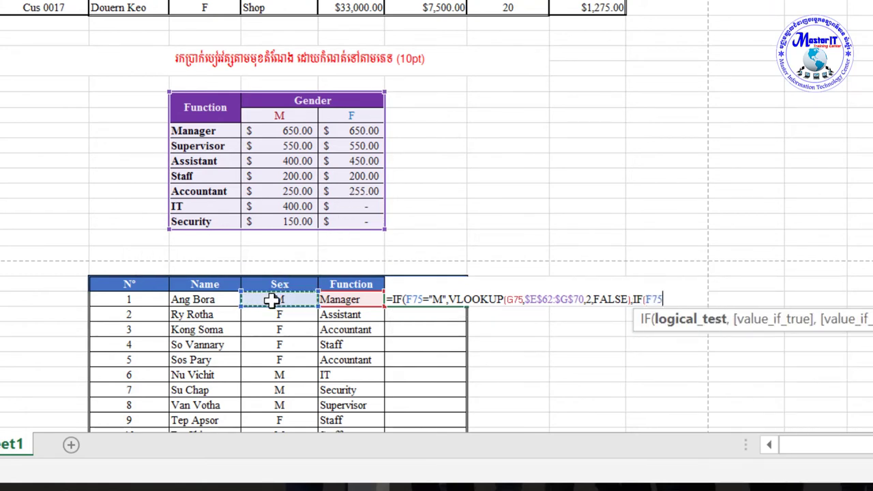
type("=\"F\"")
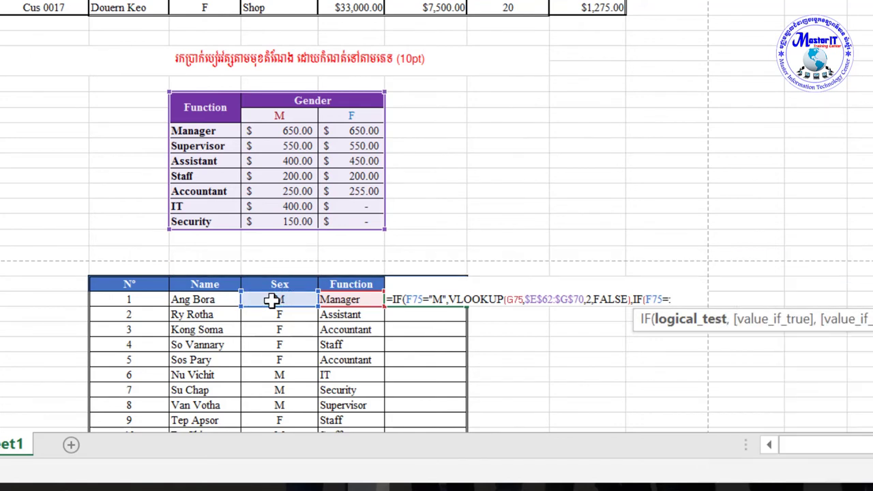
key("BackSpace")
Add VLOOKUP(G75,$E$62:$G$70,3,FALSE) for females and close the formula's parentheses
type(",")
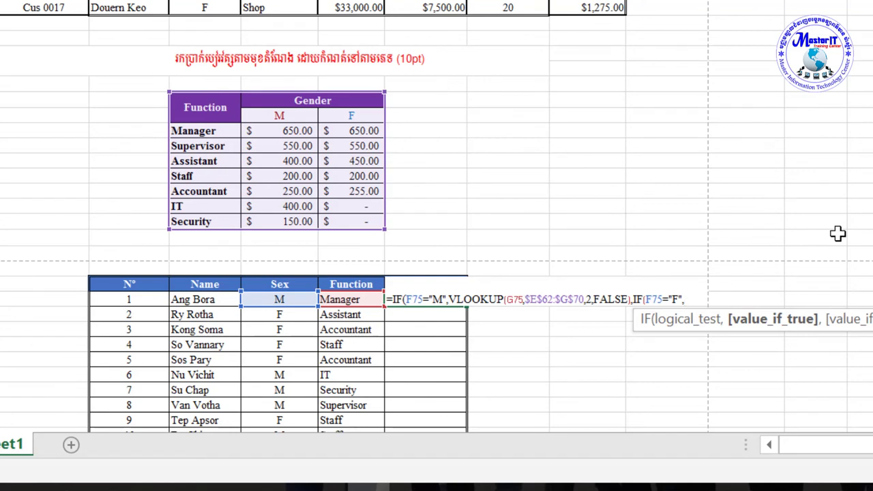
type("VL")
key("Tab")
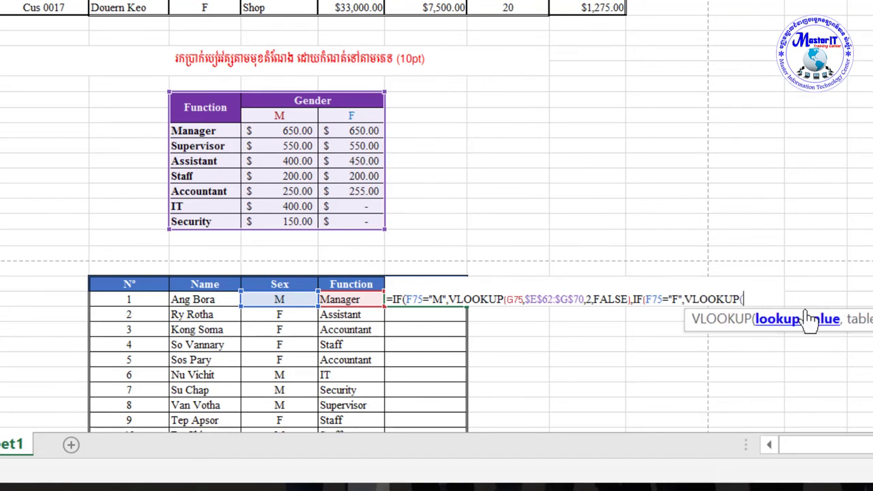
left_click(353, 300)
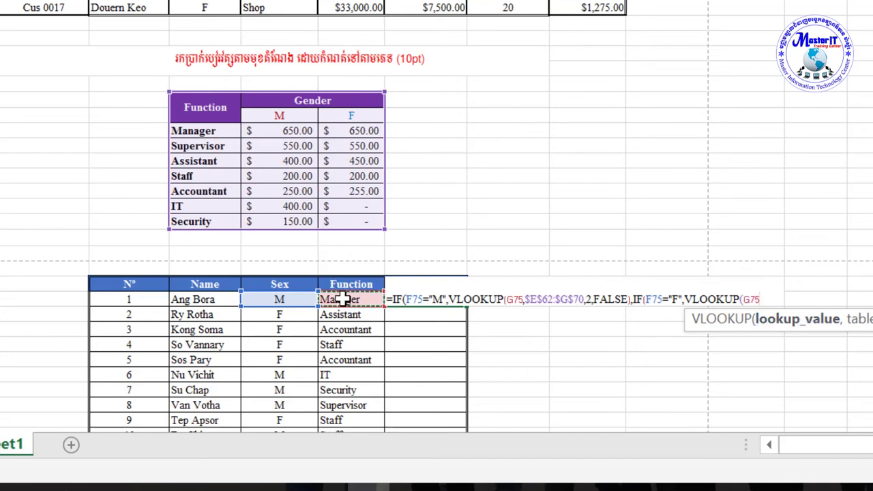
type(",")
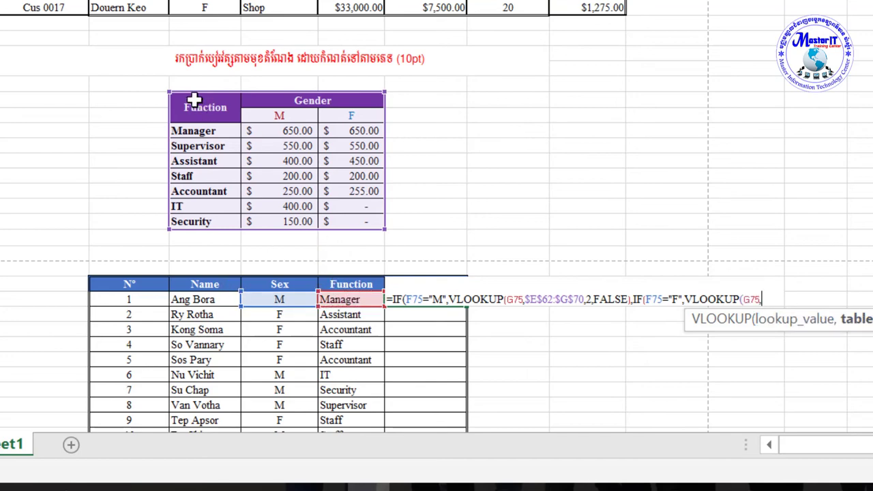
mouse_move(194, 100)
left_mouse_down()
mouse_move(303, 207)
mouse_move(198, 234)
left_mouse_up()
key("F4")
type(",3")
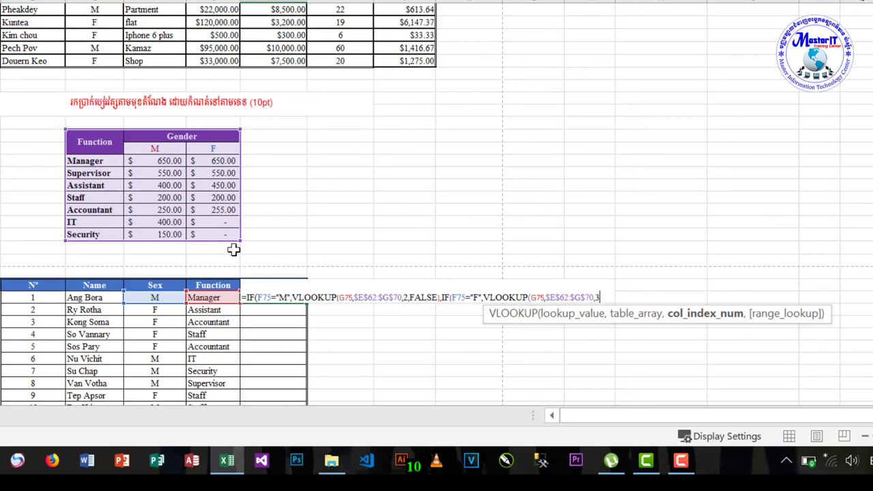
type(",")
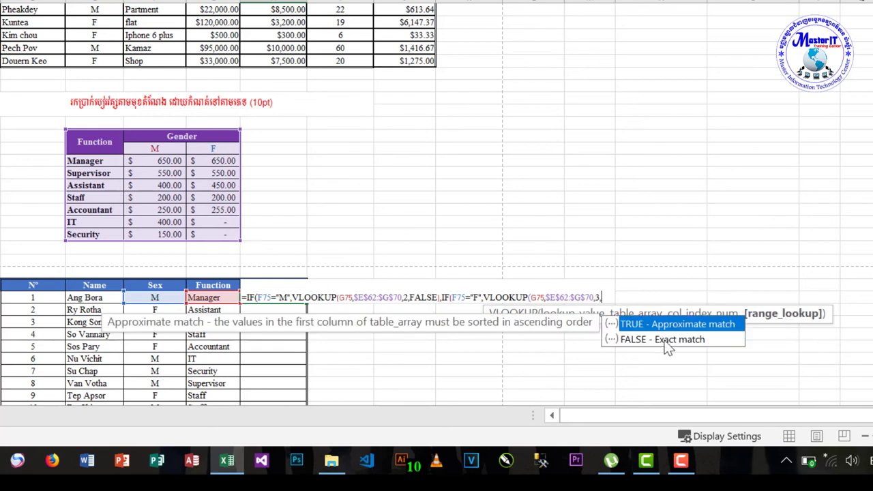
left_click(667, 344)
double_click(669, 339)
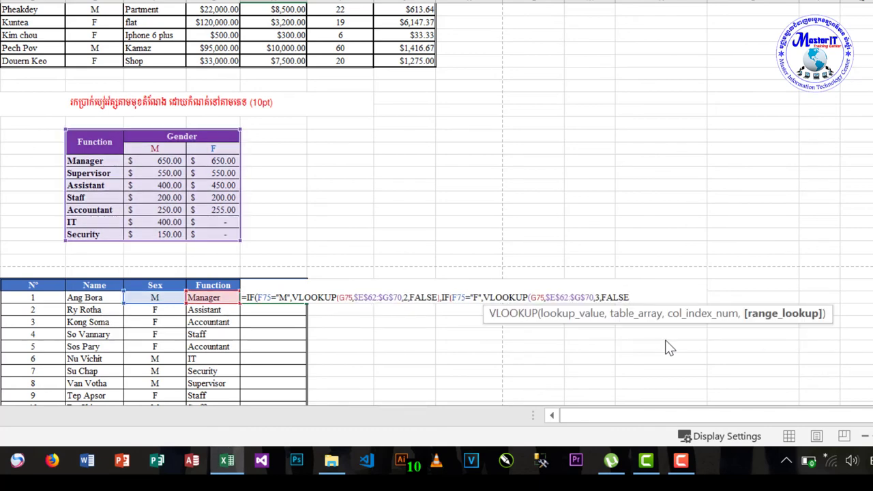
type("))")
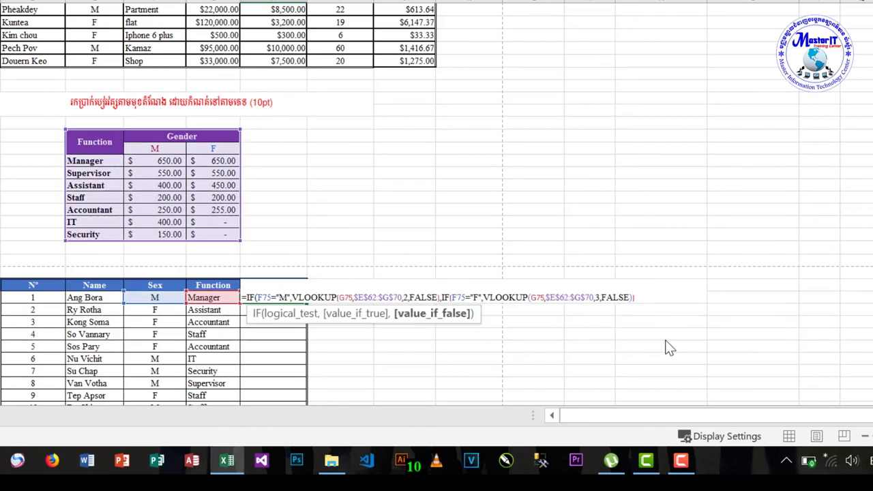
Enter the Salary formula in H75 and fill it down to H84
key("Return")
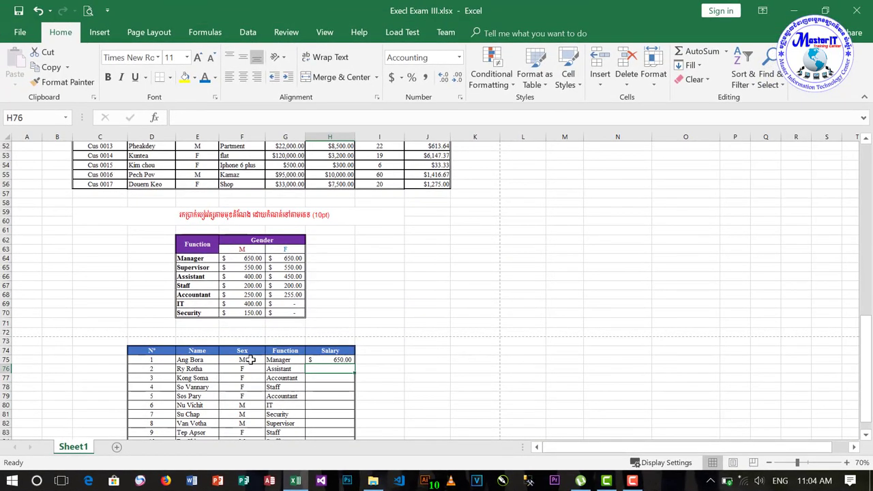
left_click(285, 360)
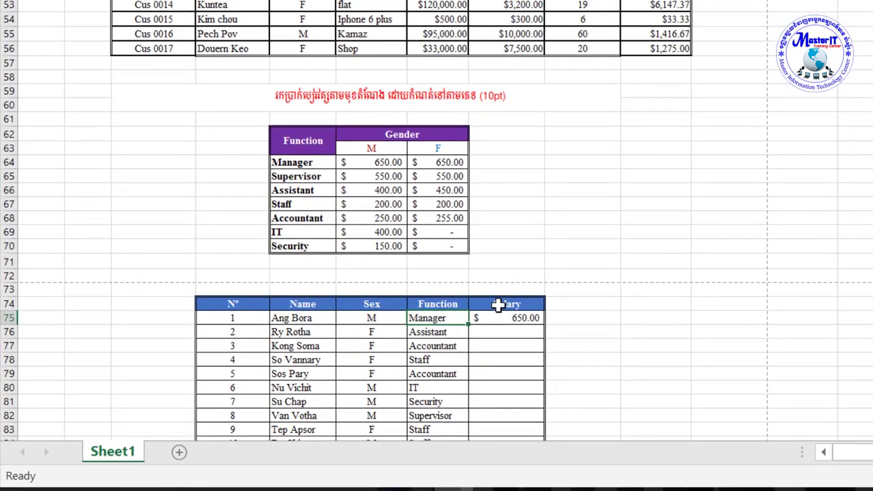
left_click(510, 317)
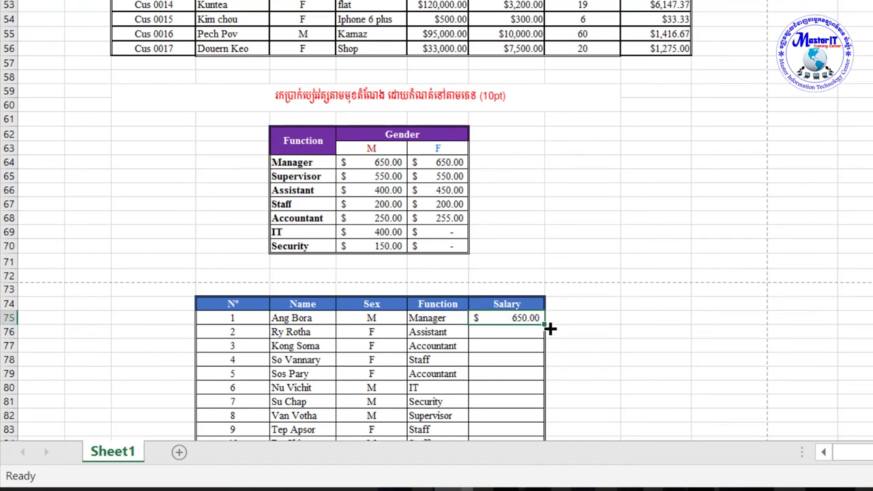
left_click_drag(544, 325, 531, 419)
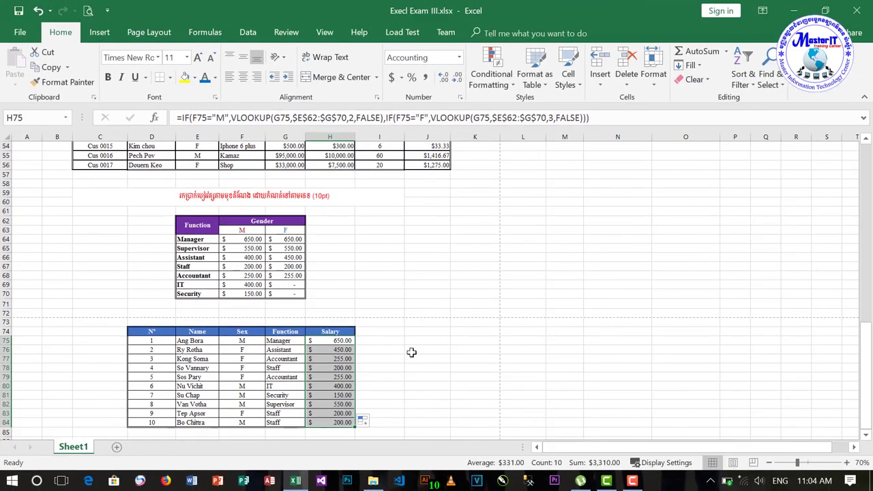
scroll(459, 354, "up", 3)
scroll(468, 354, "up", 2)
scroll(470, 355, "up", 4)
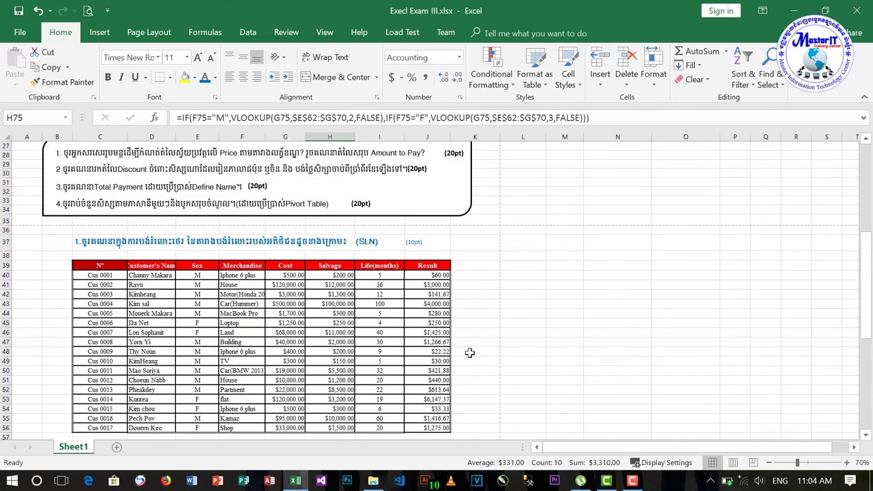
scroll(470, 355, "up", 6)
scroll(470, 355, "up", 3)
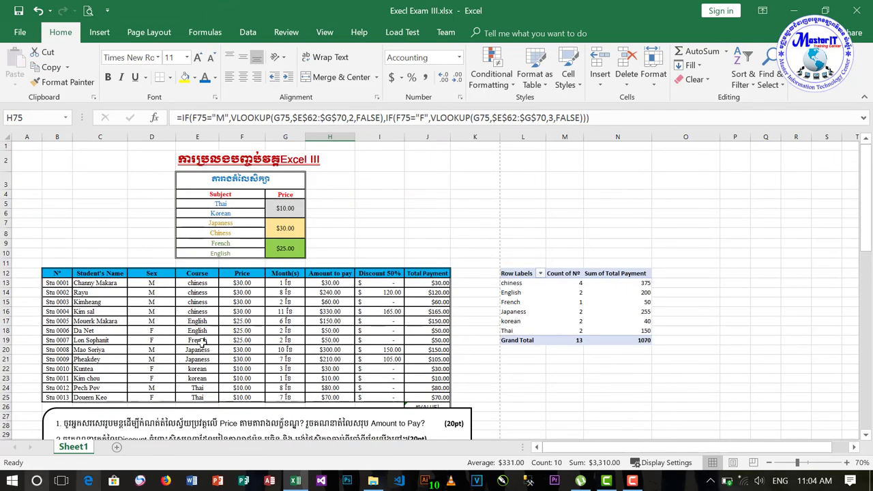
mouse_move(50, 157)
left_mouse_down()
mouse_move(404, 277)
mouse_move(453, 416)
left_mouse_up()
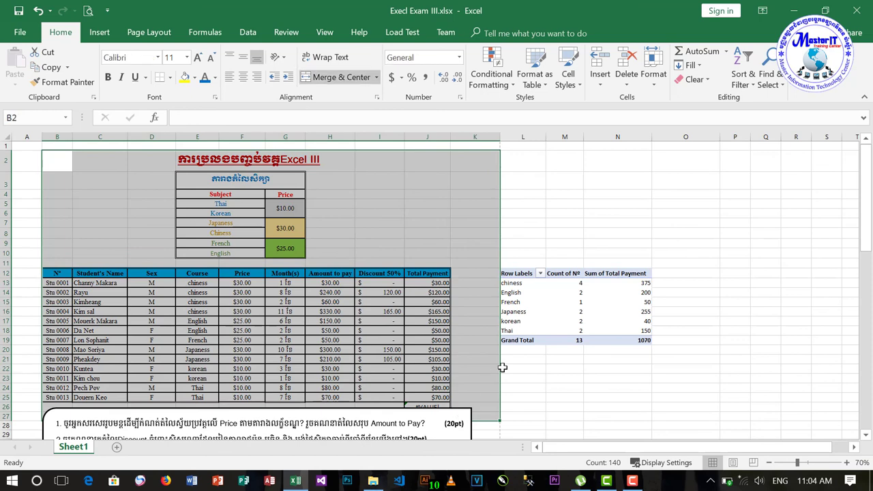
scroll(504, 364, "down", 4)
scroll(504, 363, "down", 4)
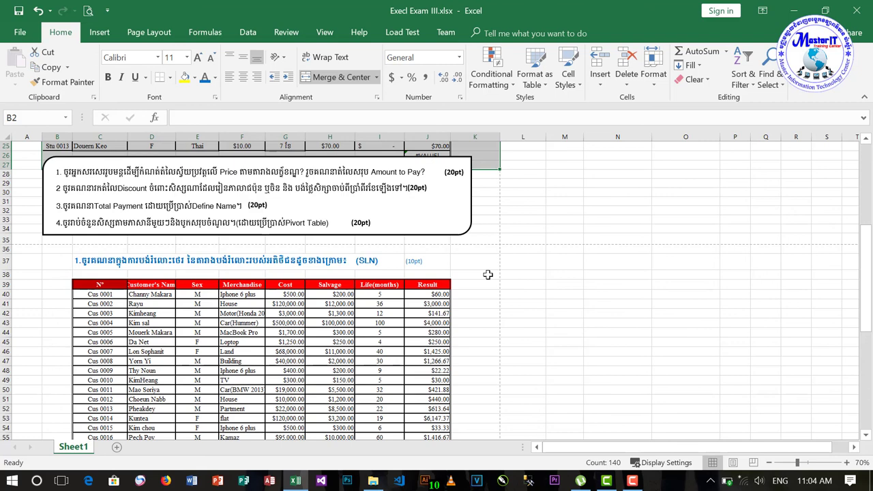
scroll(496, 331, "up", 5)
scroll(496, 331, "up", 3)
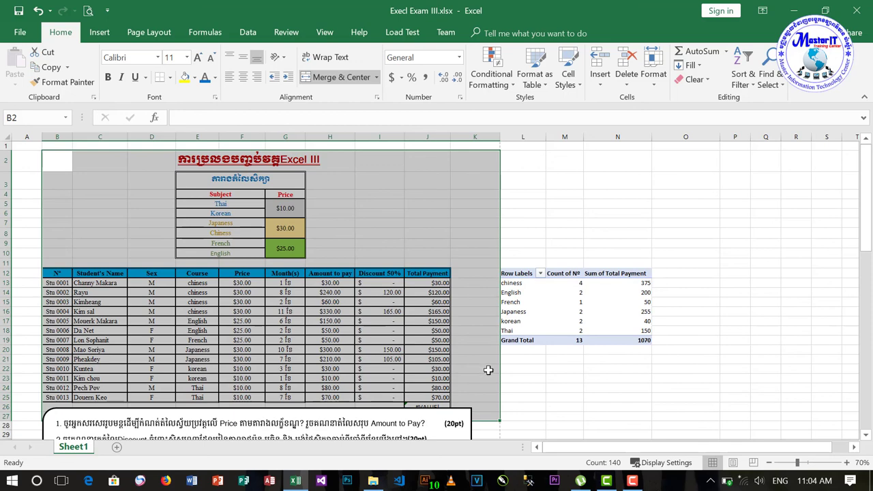
scroll(489, 370, "down", 3)
scroll(485, 362, "down", 1)
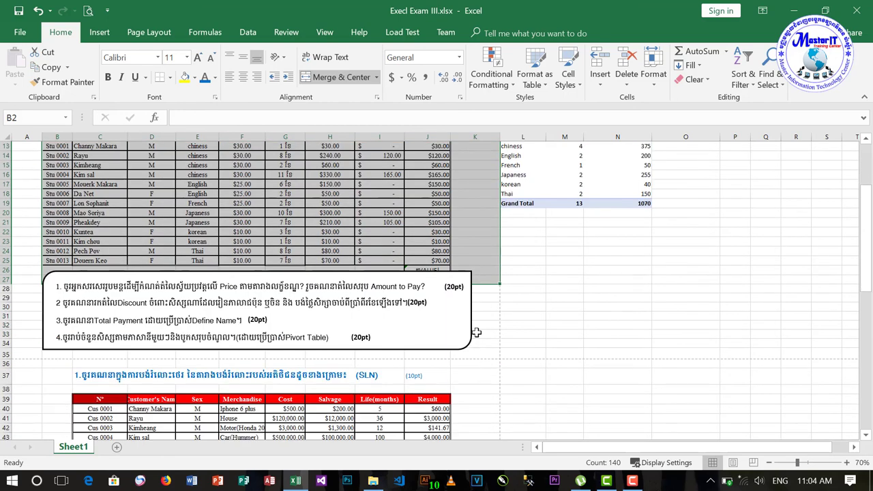
left_click(493, 314)
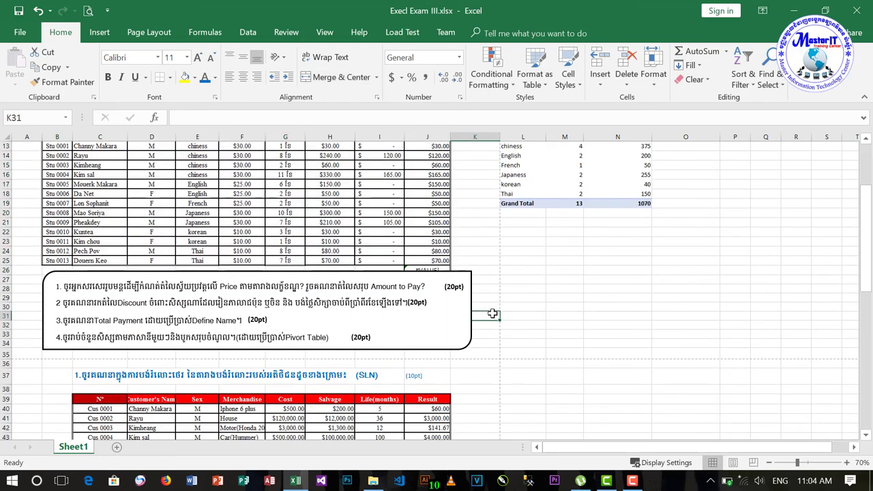
left_click(434, 275)
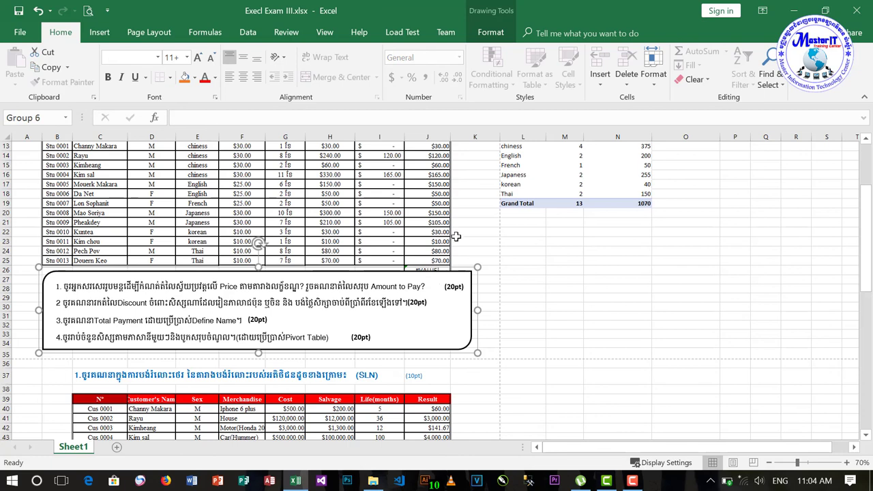
left_click(462, 243)
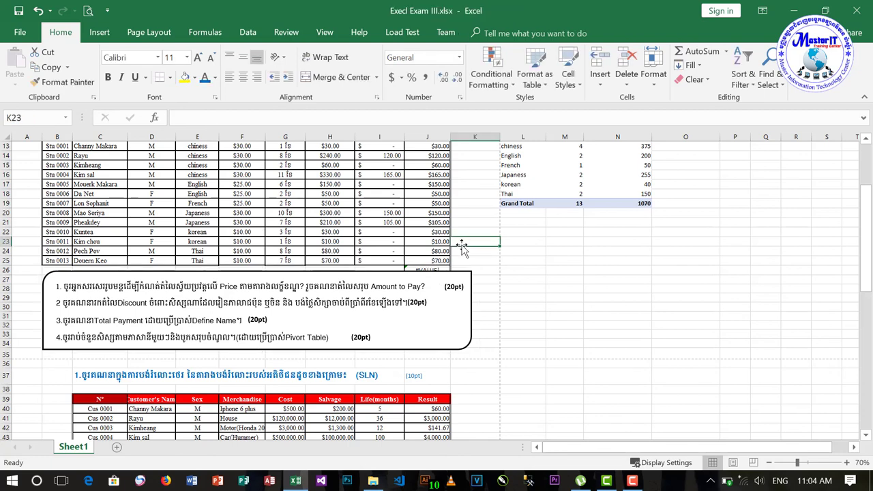